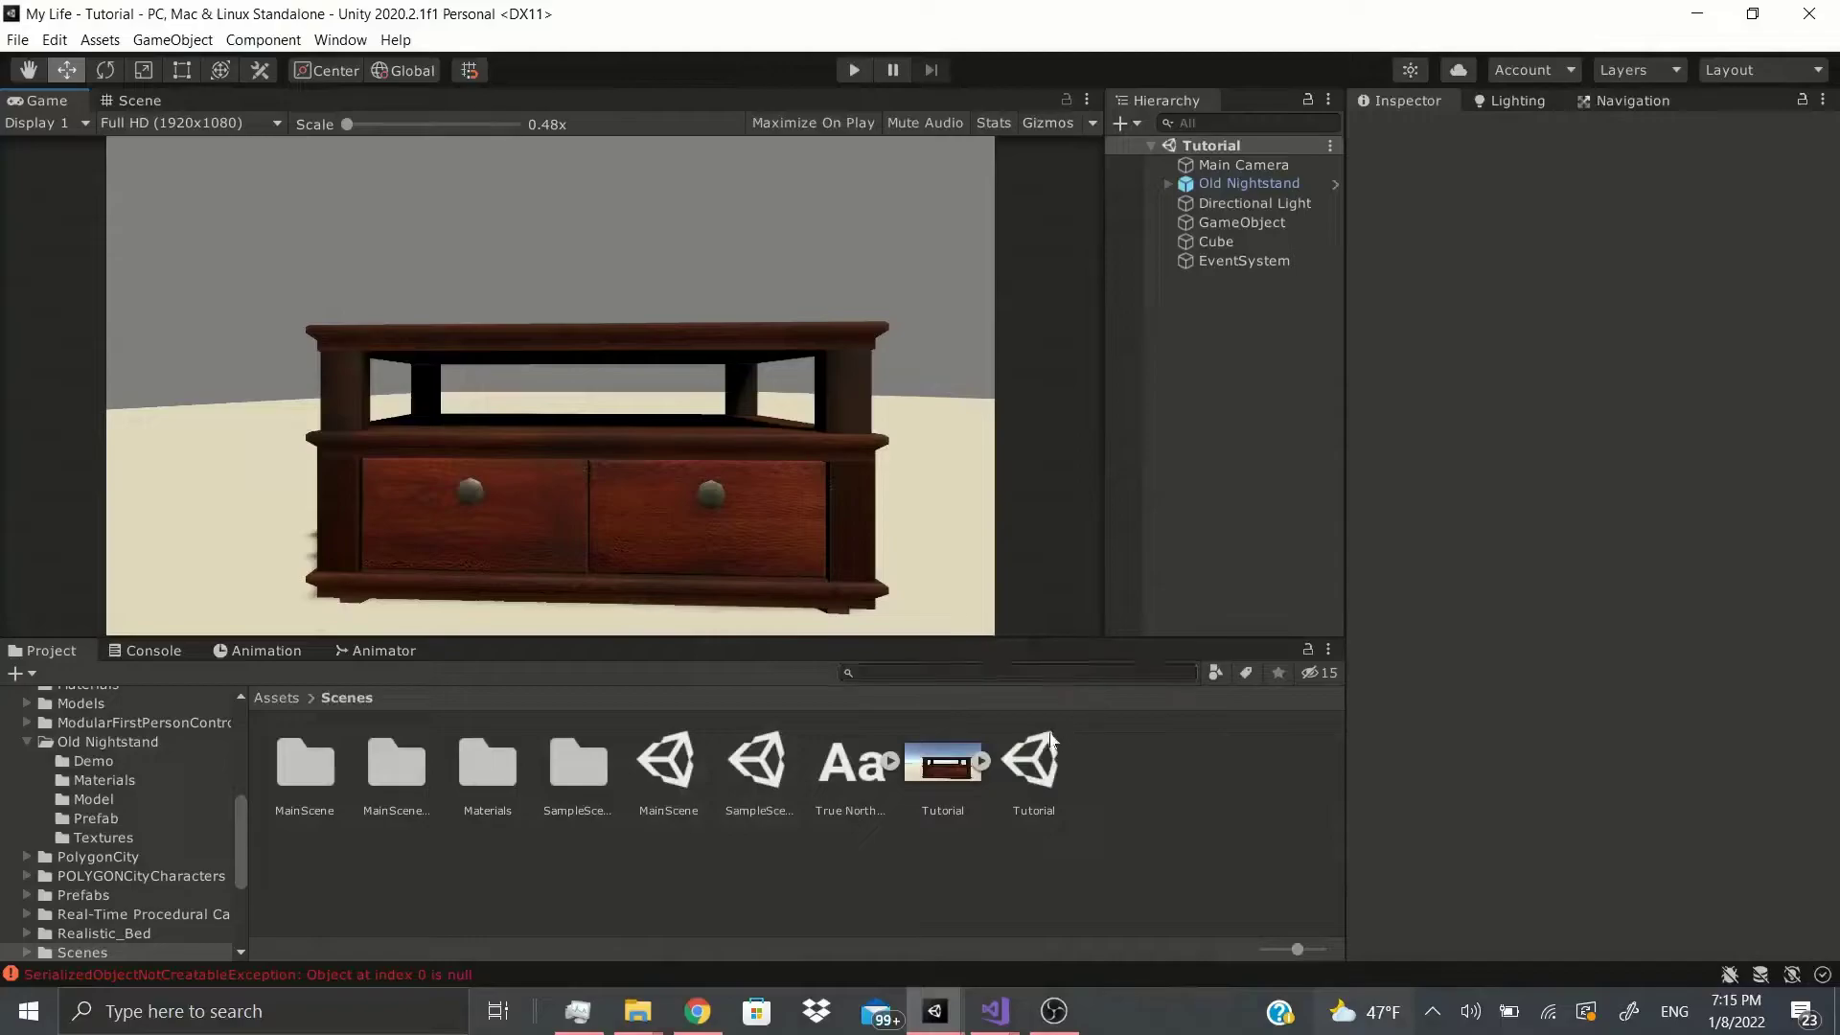
- Create a new terrain layer asset in the Scenes folder and name it Grass
right_click(822, 872)
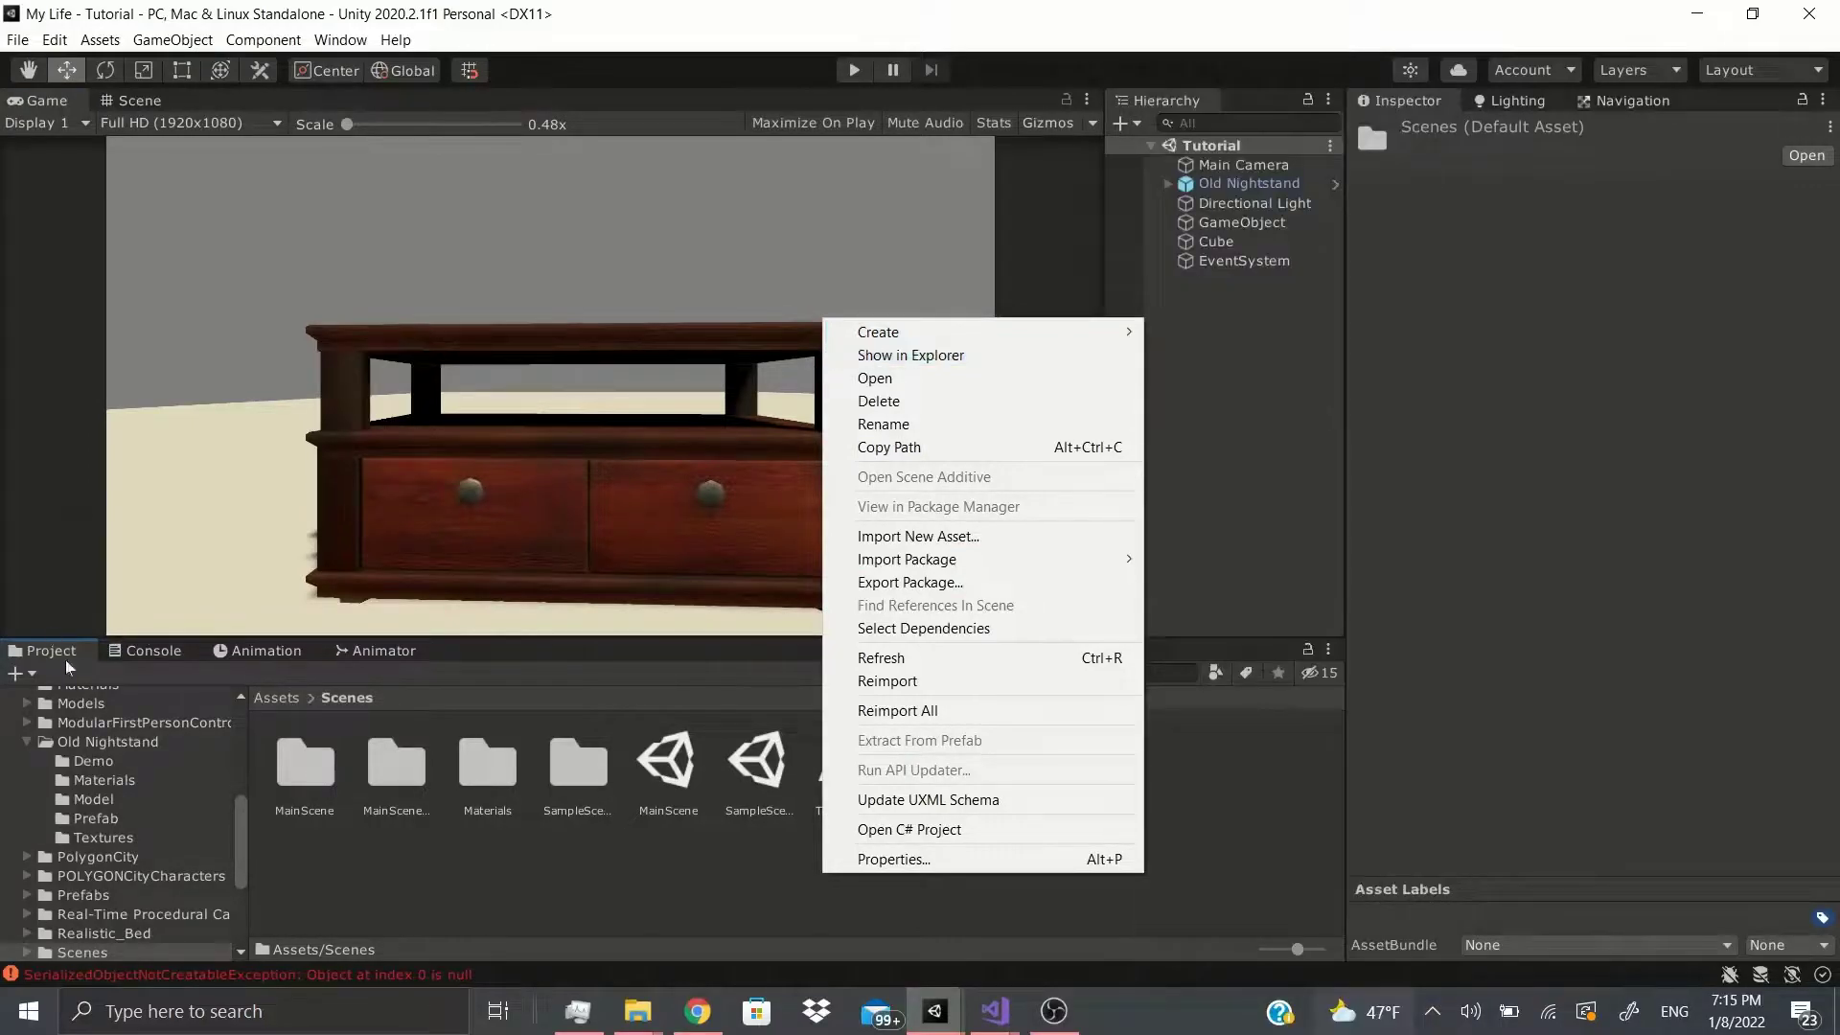
mouse_move(945, 333)
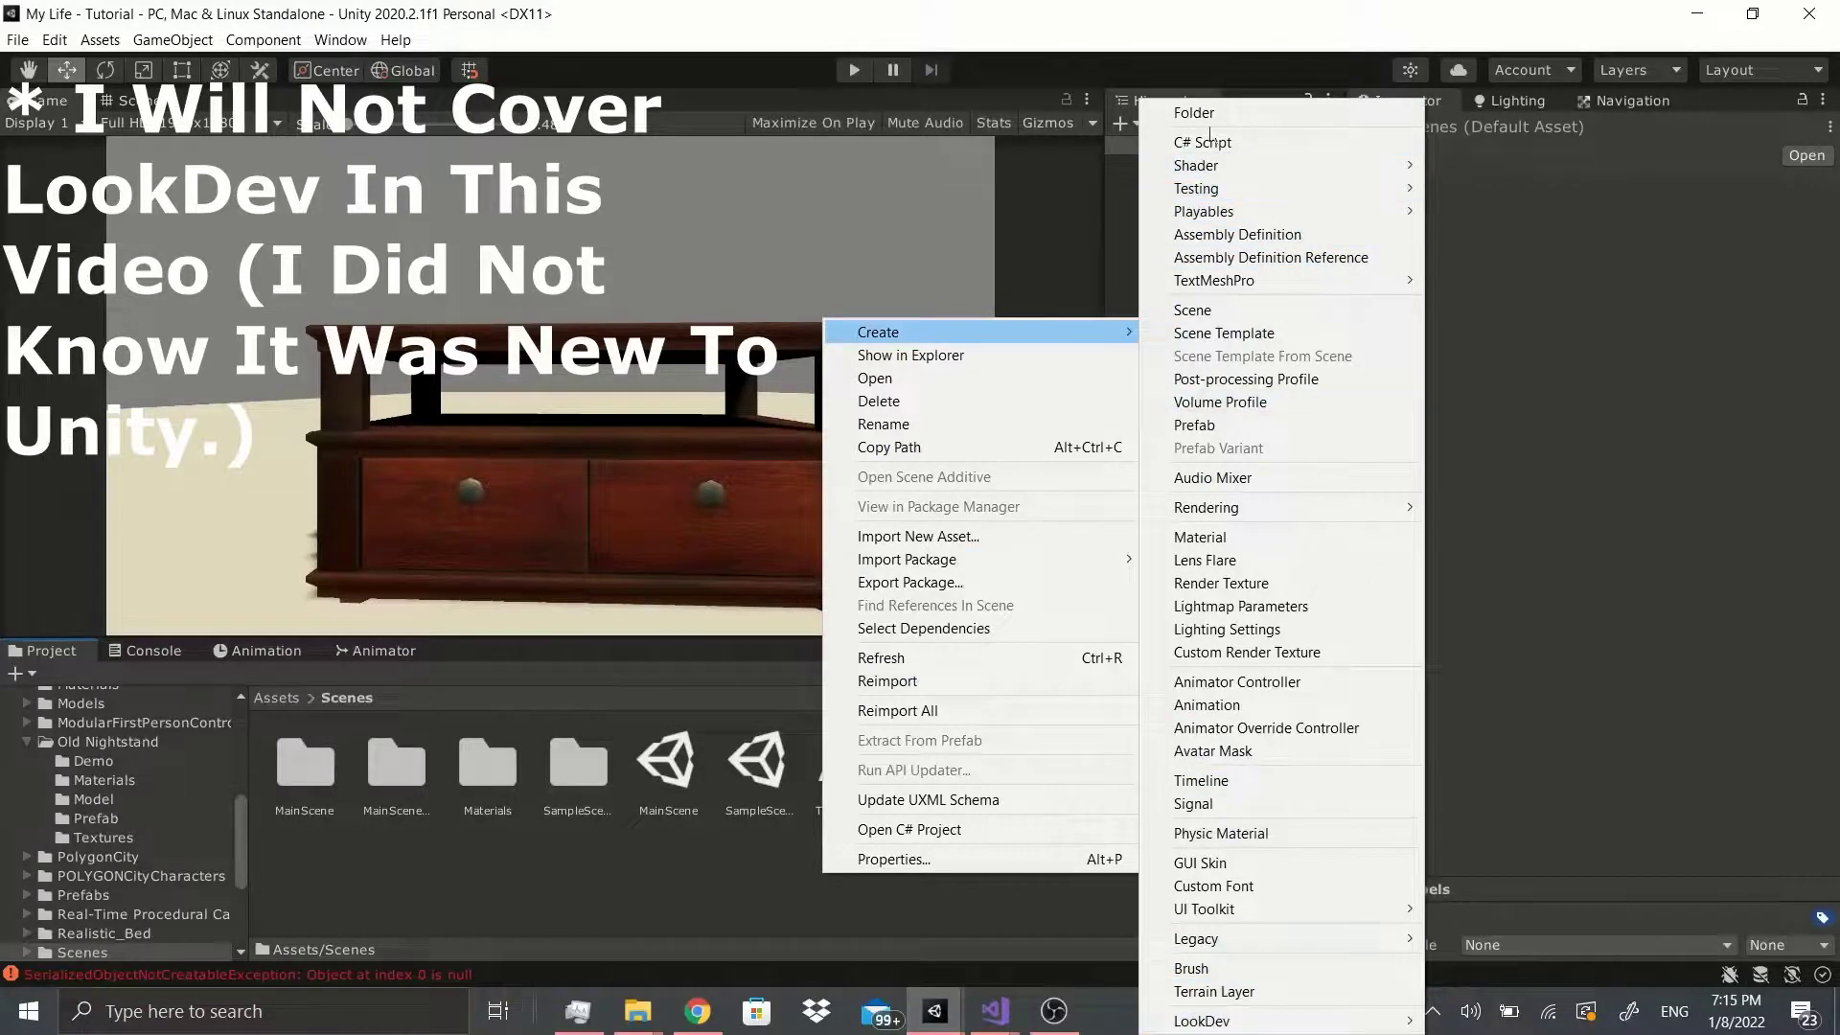
mouse_move(1242, 1023)
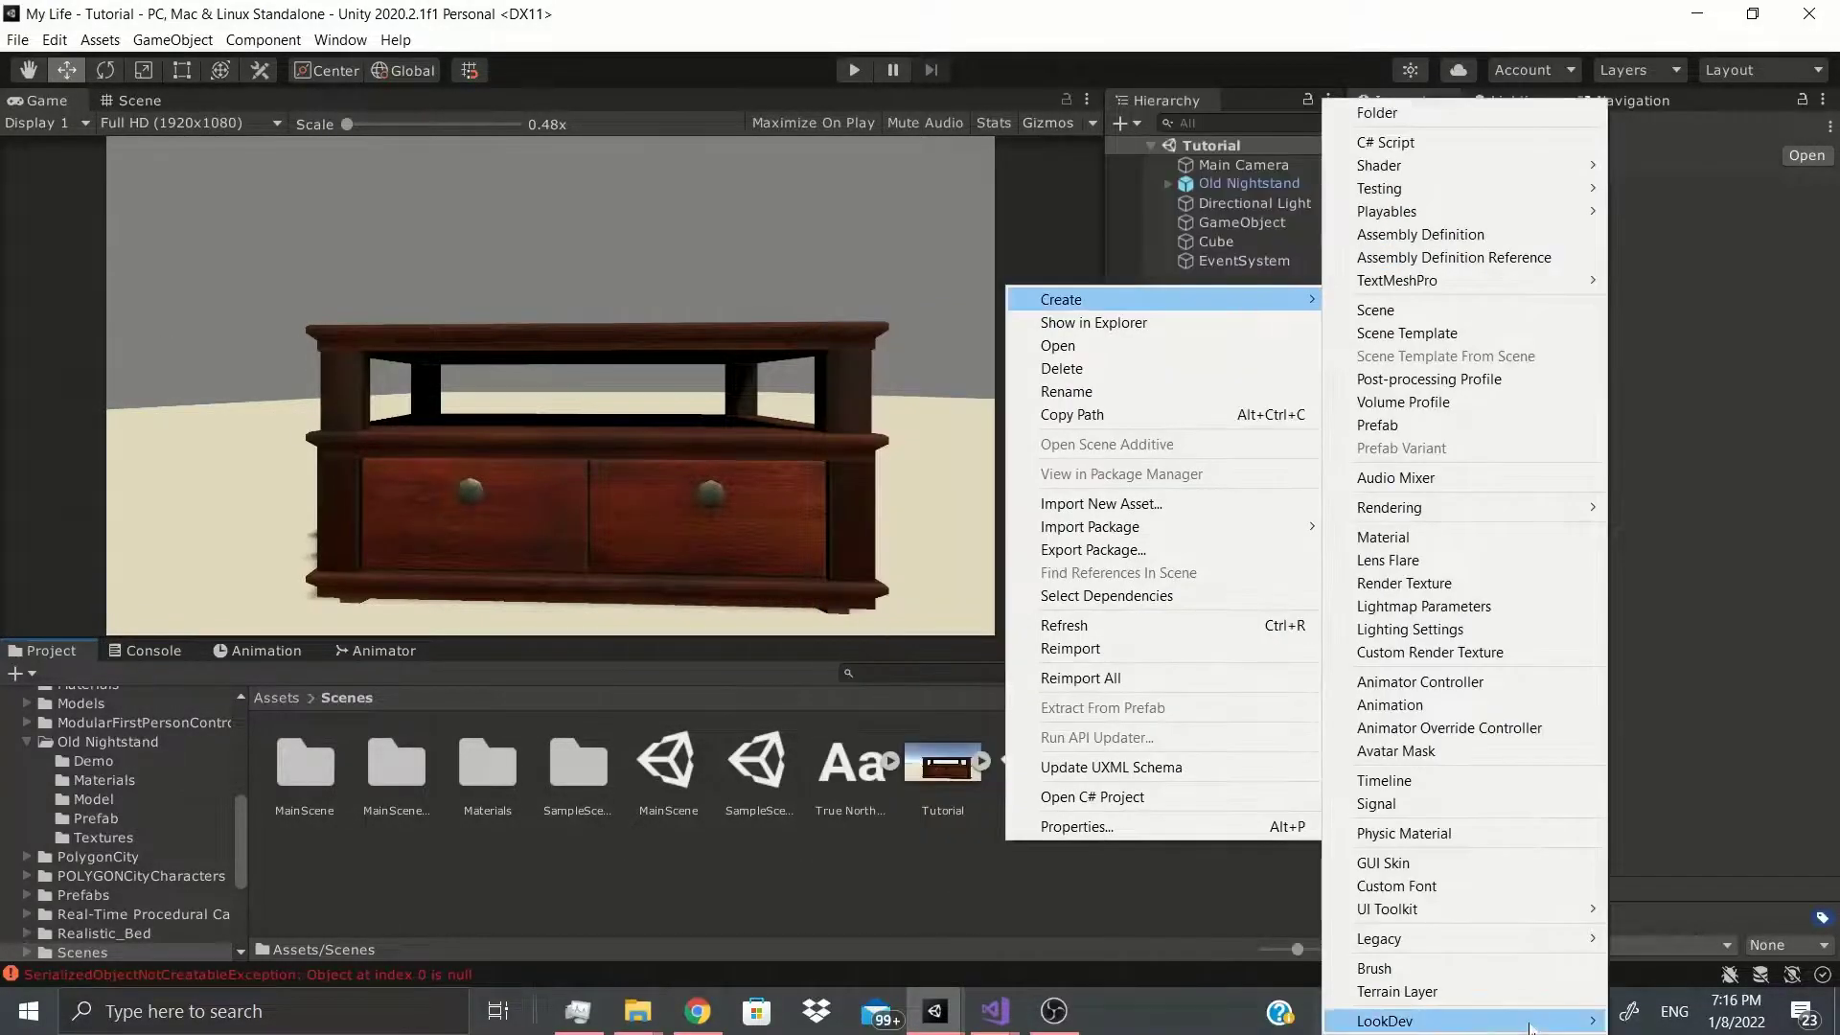
click(1394, 991)
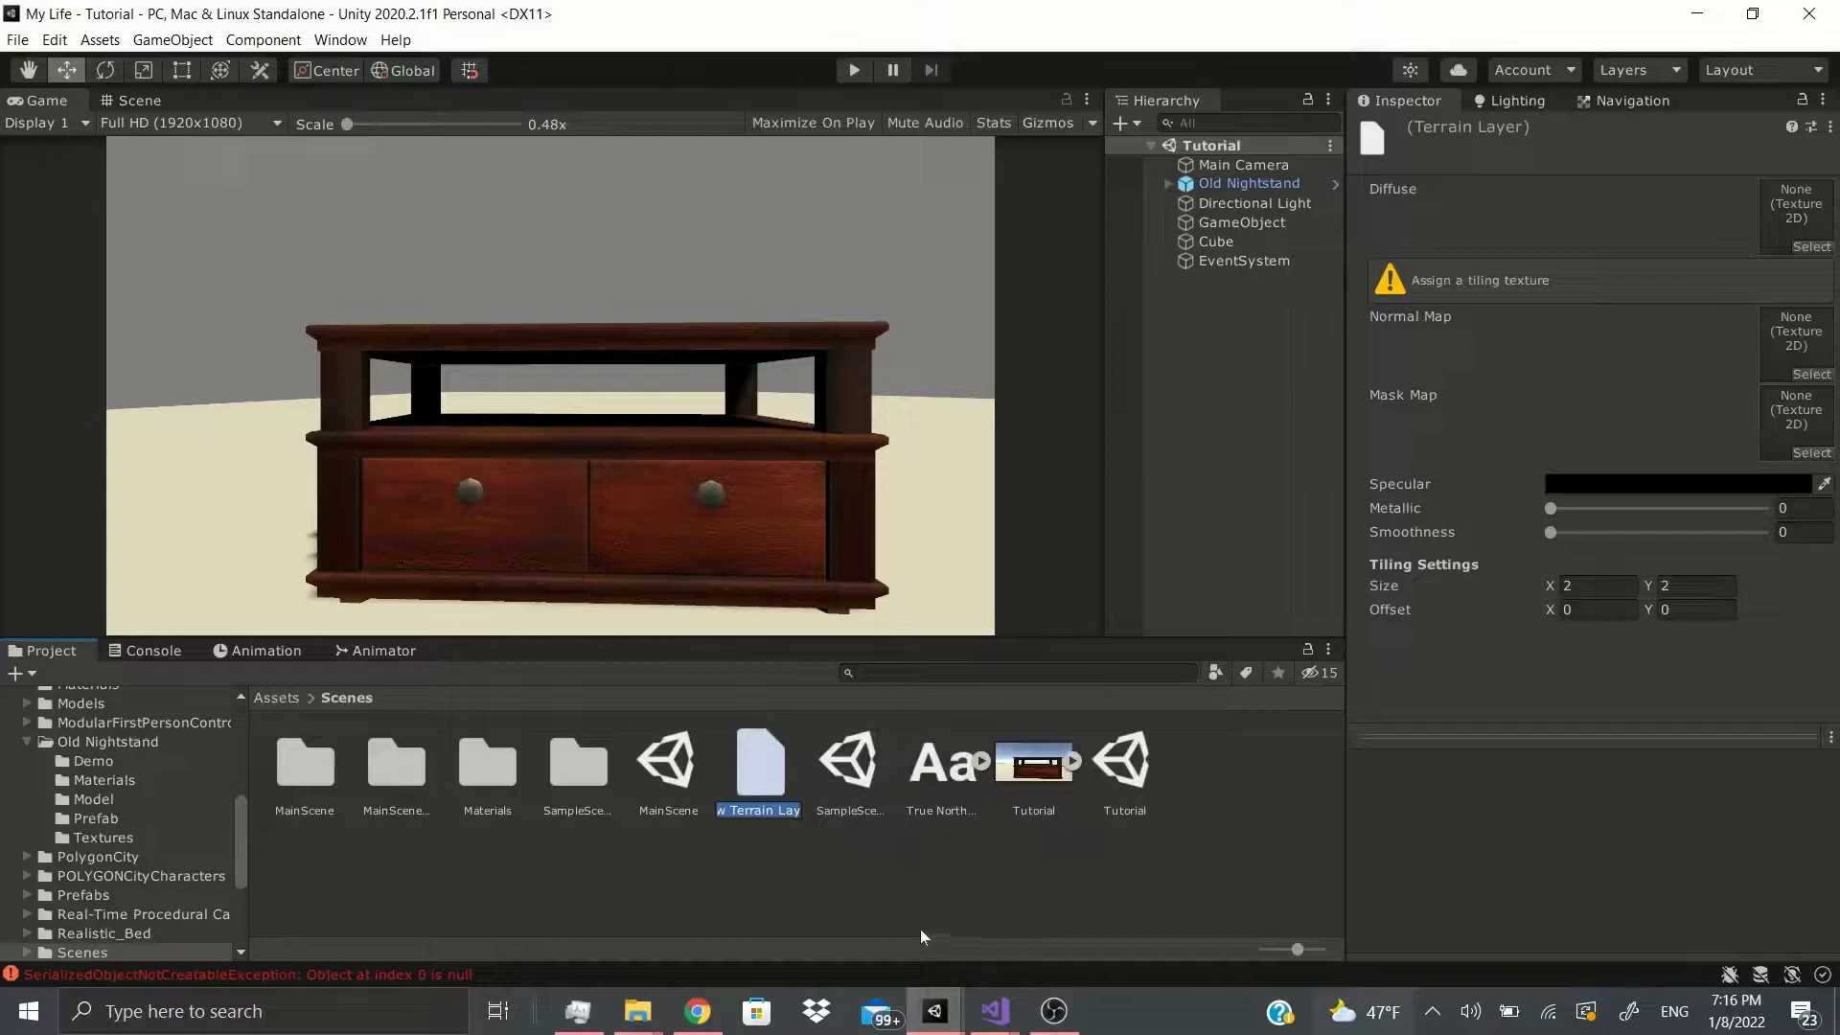
text(Grass)
key(Return)
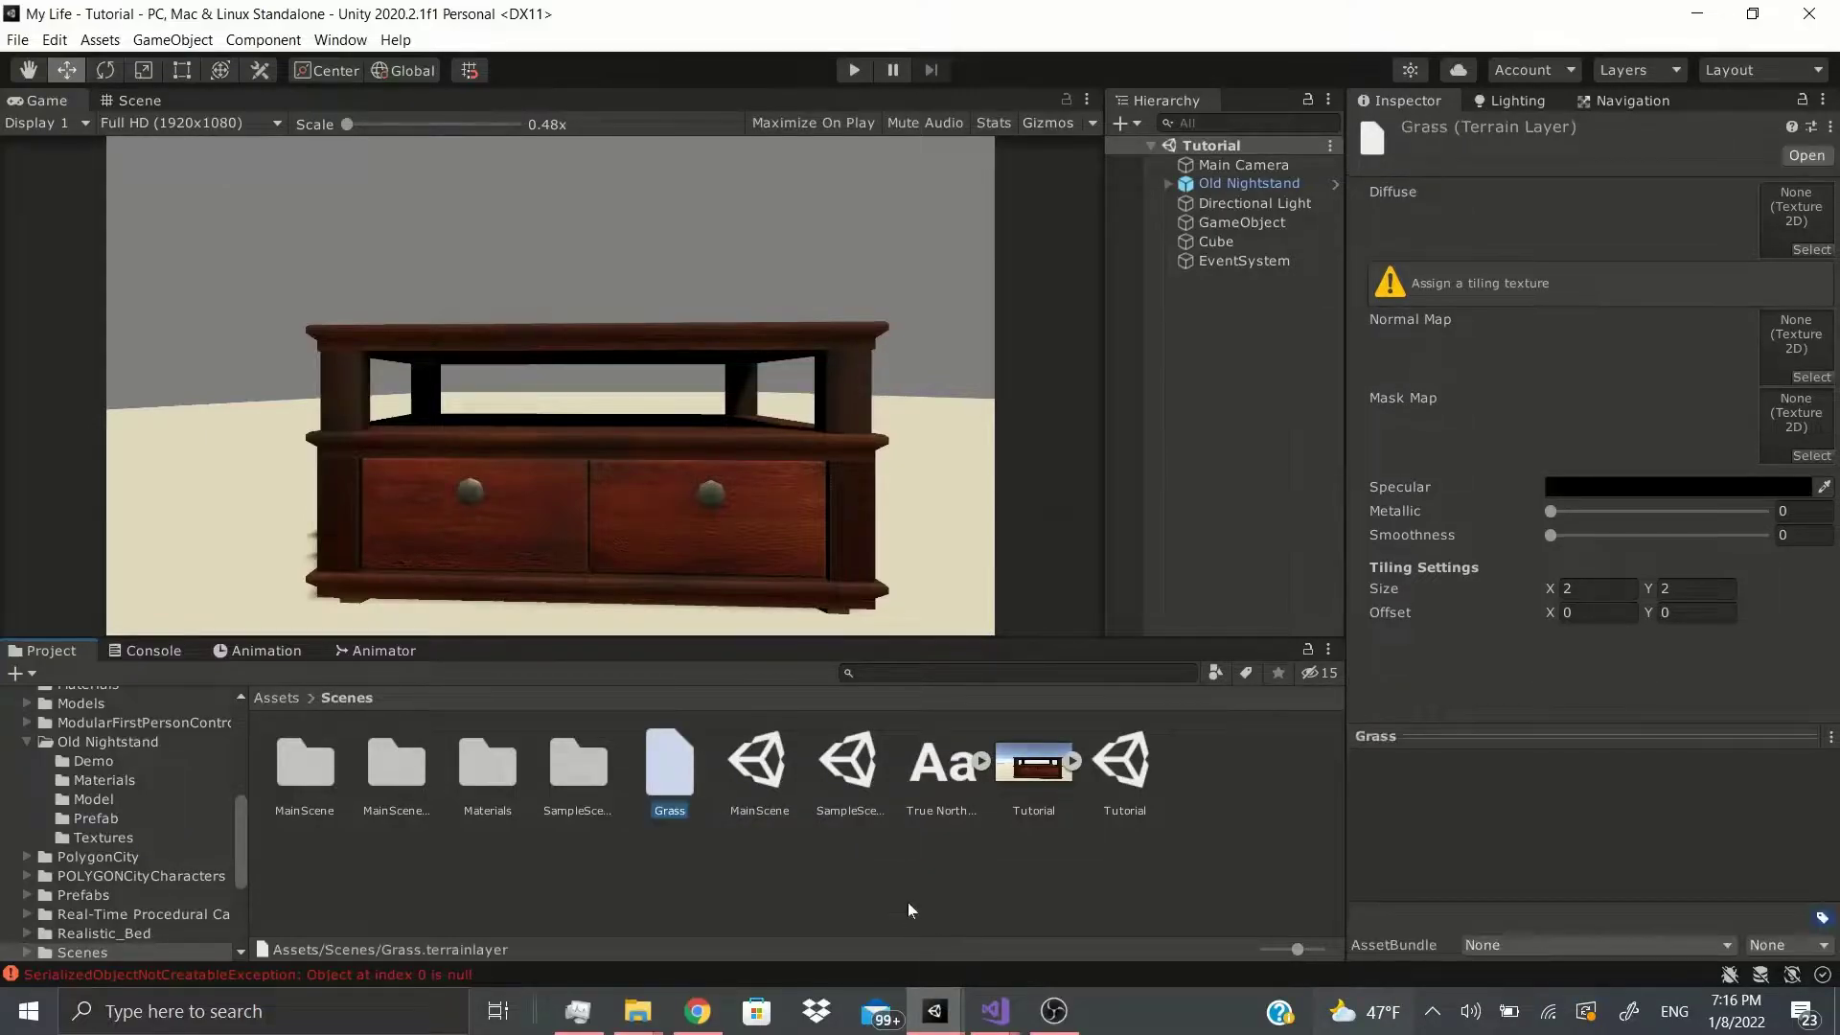
- Rename the Grass terrain layer asset to MyGrass
right_click(680, 781)
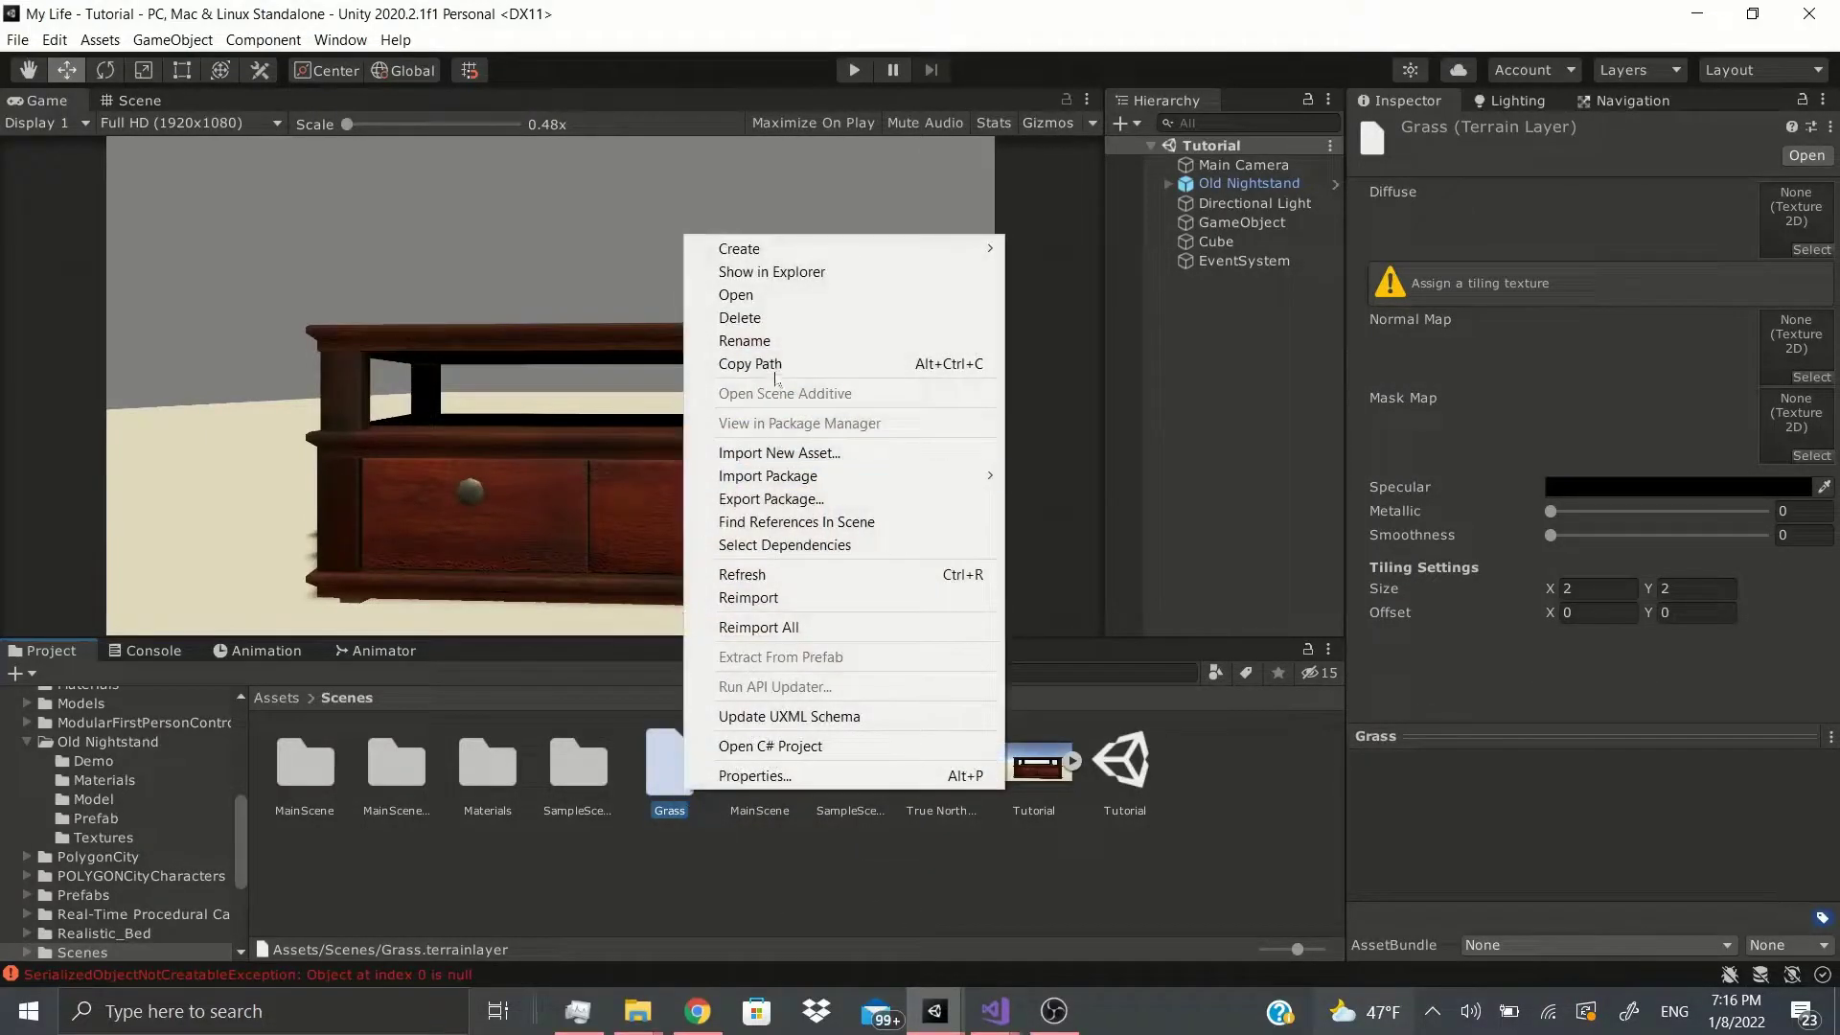
click(745, 341)
key(Home)
text(M)
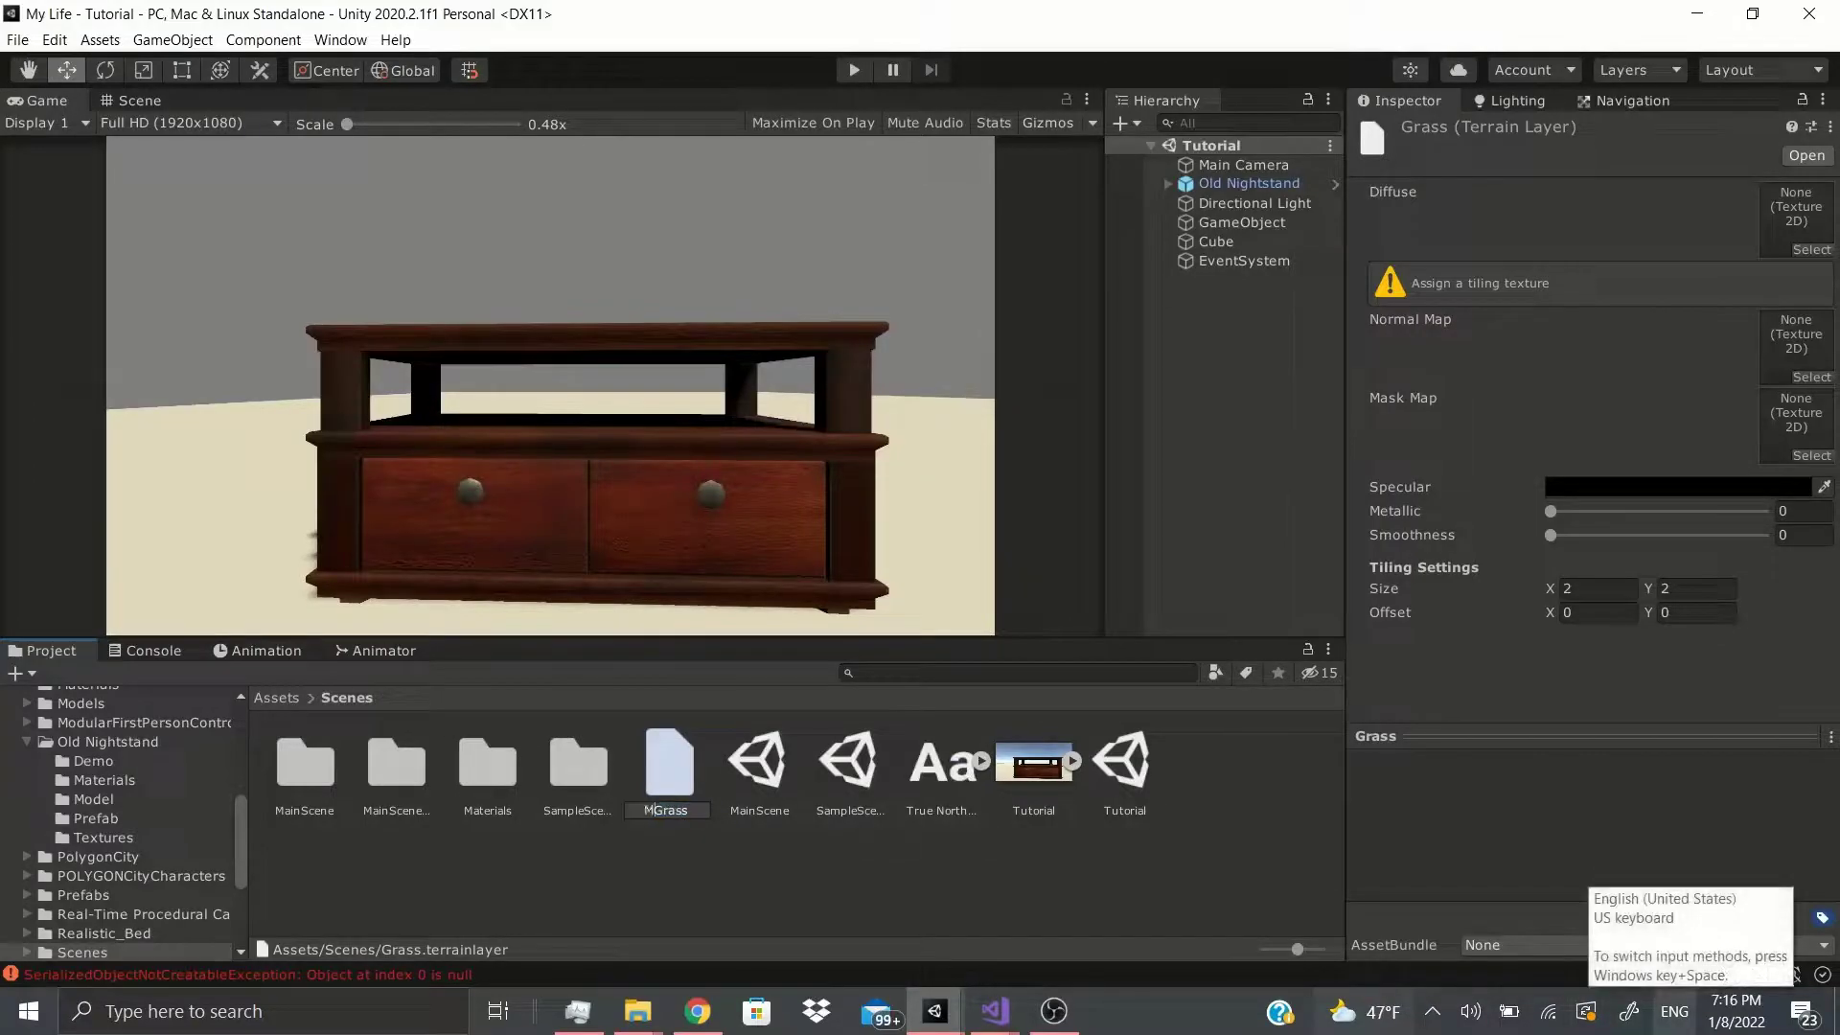
text(y)
key(Return)
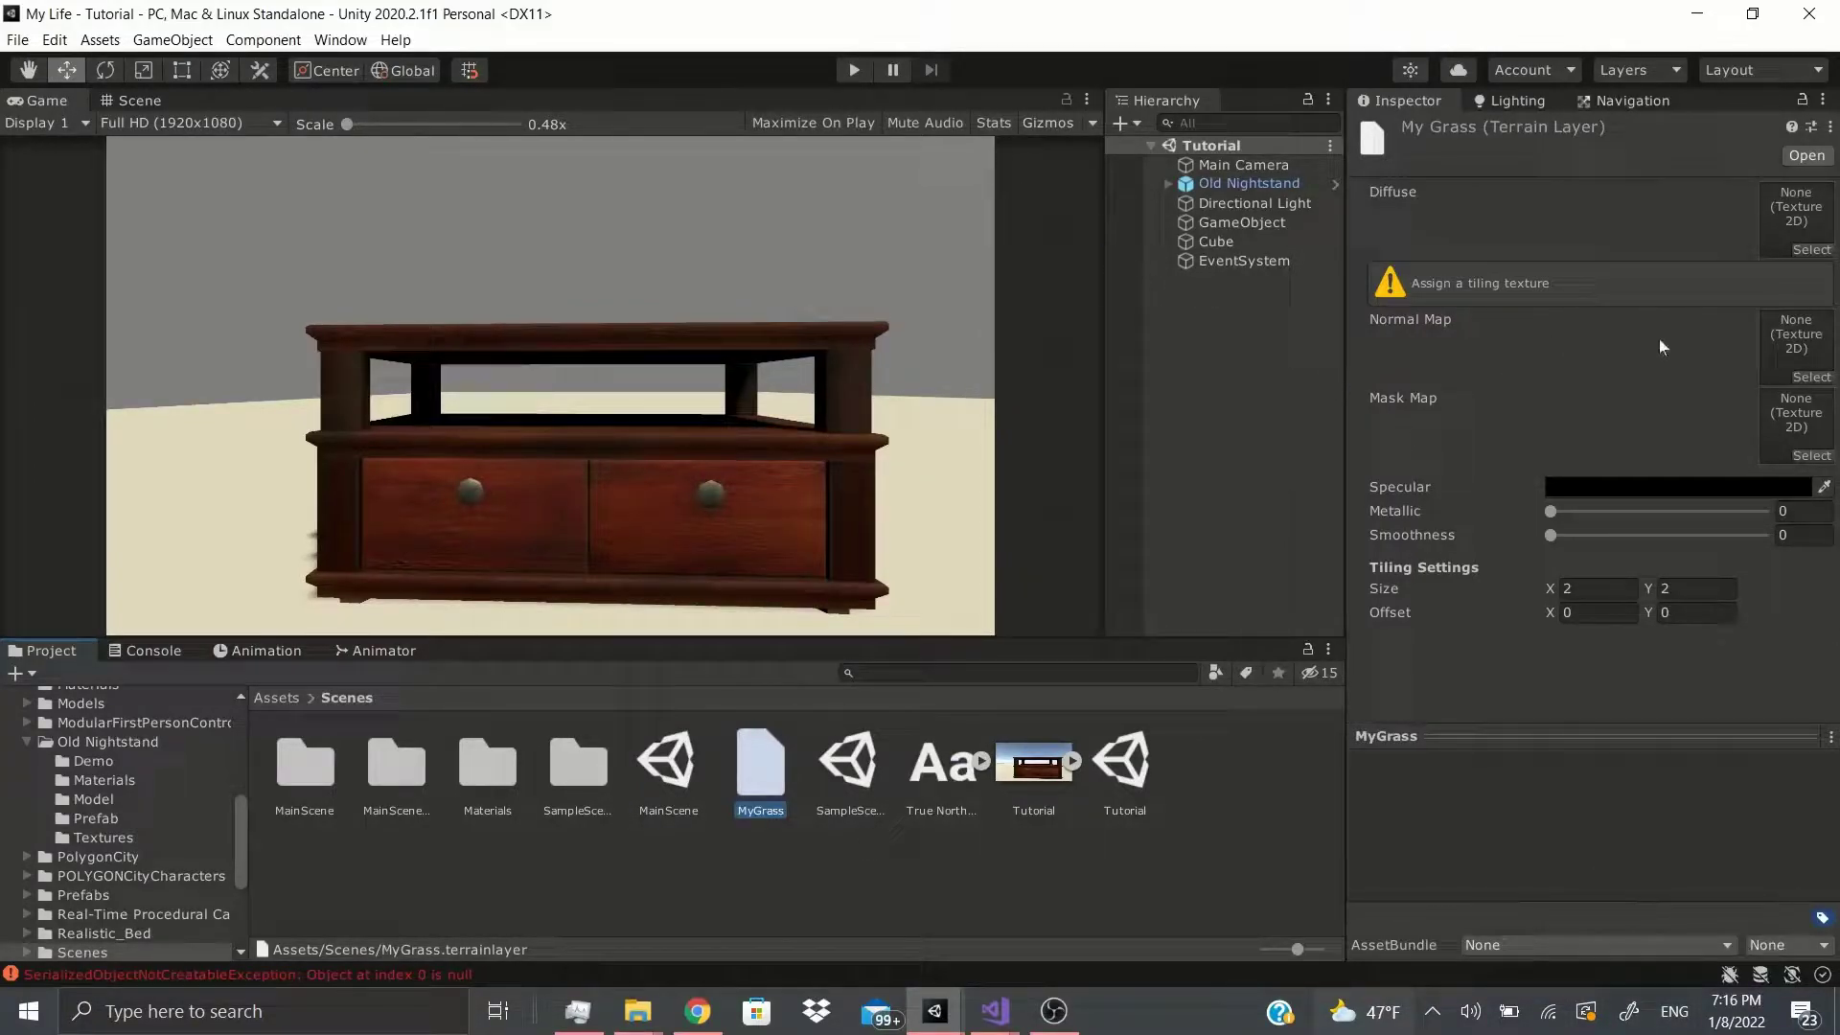
- Find the grass textures and assign Grass 1_baseColor as the MyGrass layer's diffuse texture
click(1803, 251)
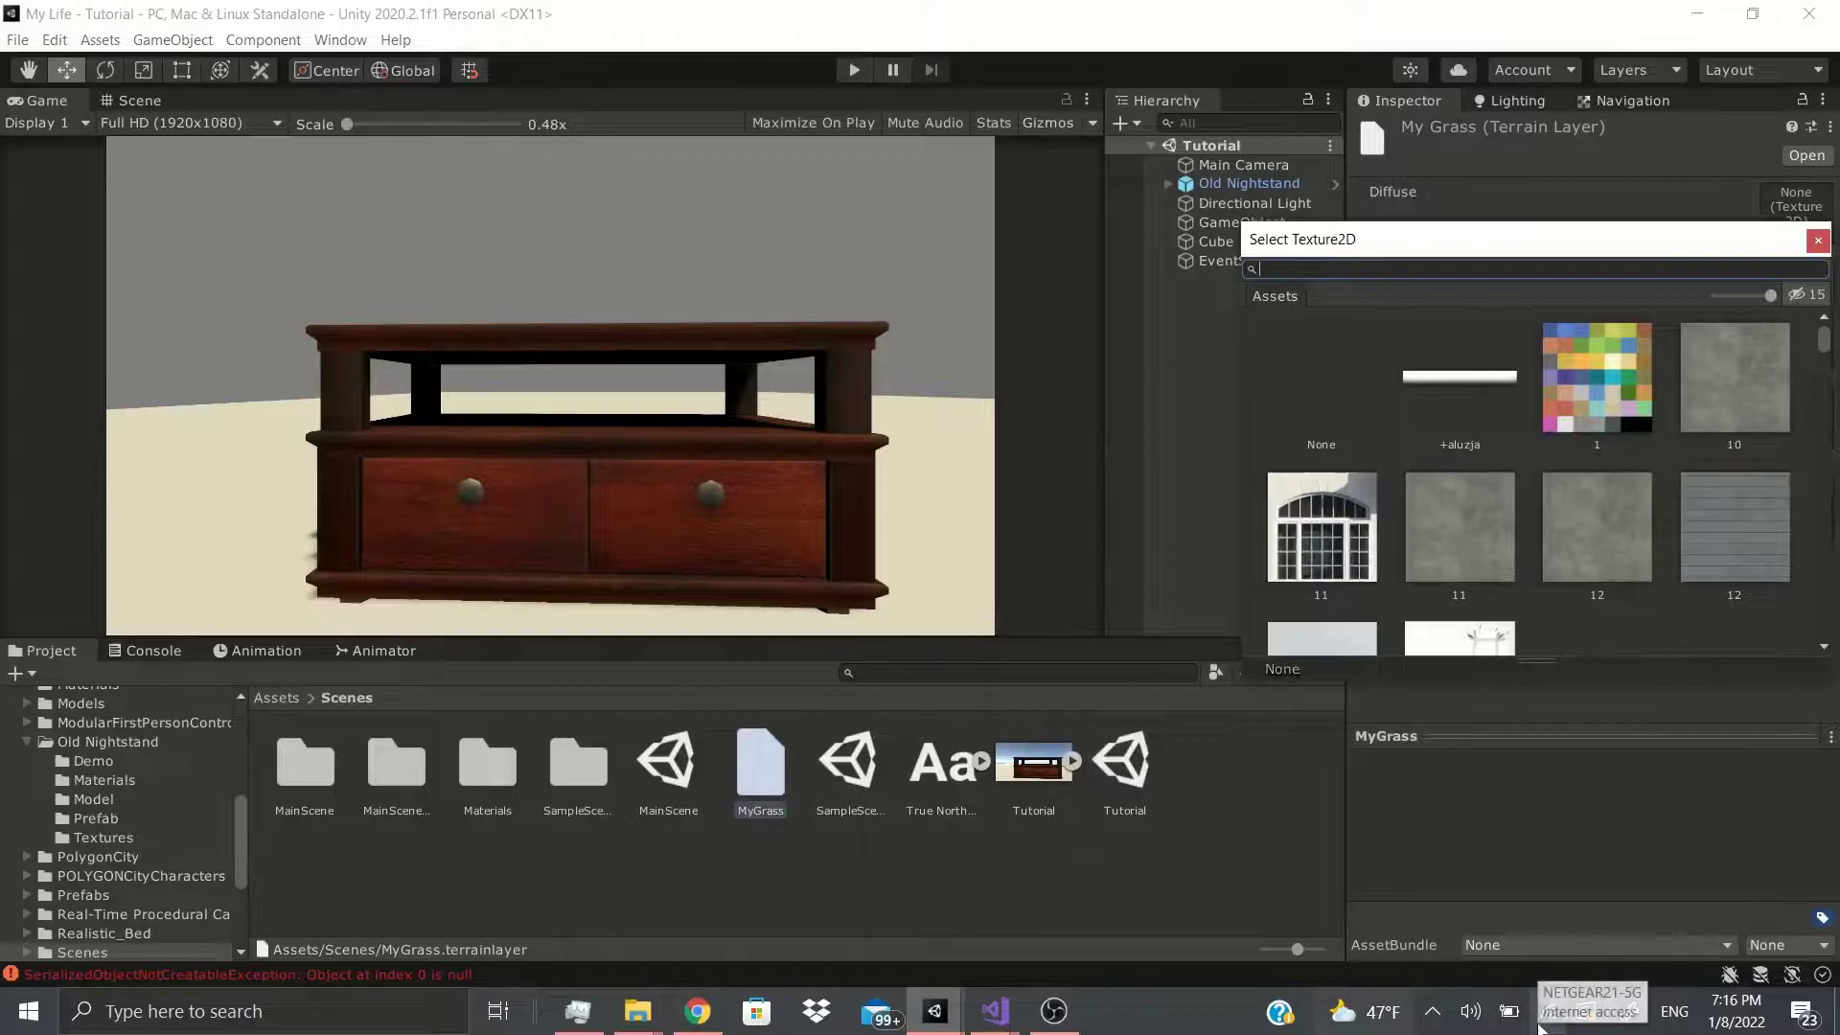
text(grass)
key(Down)
key(Down)
key(Down)
key(Down)
key(Down)
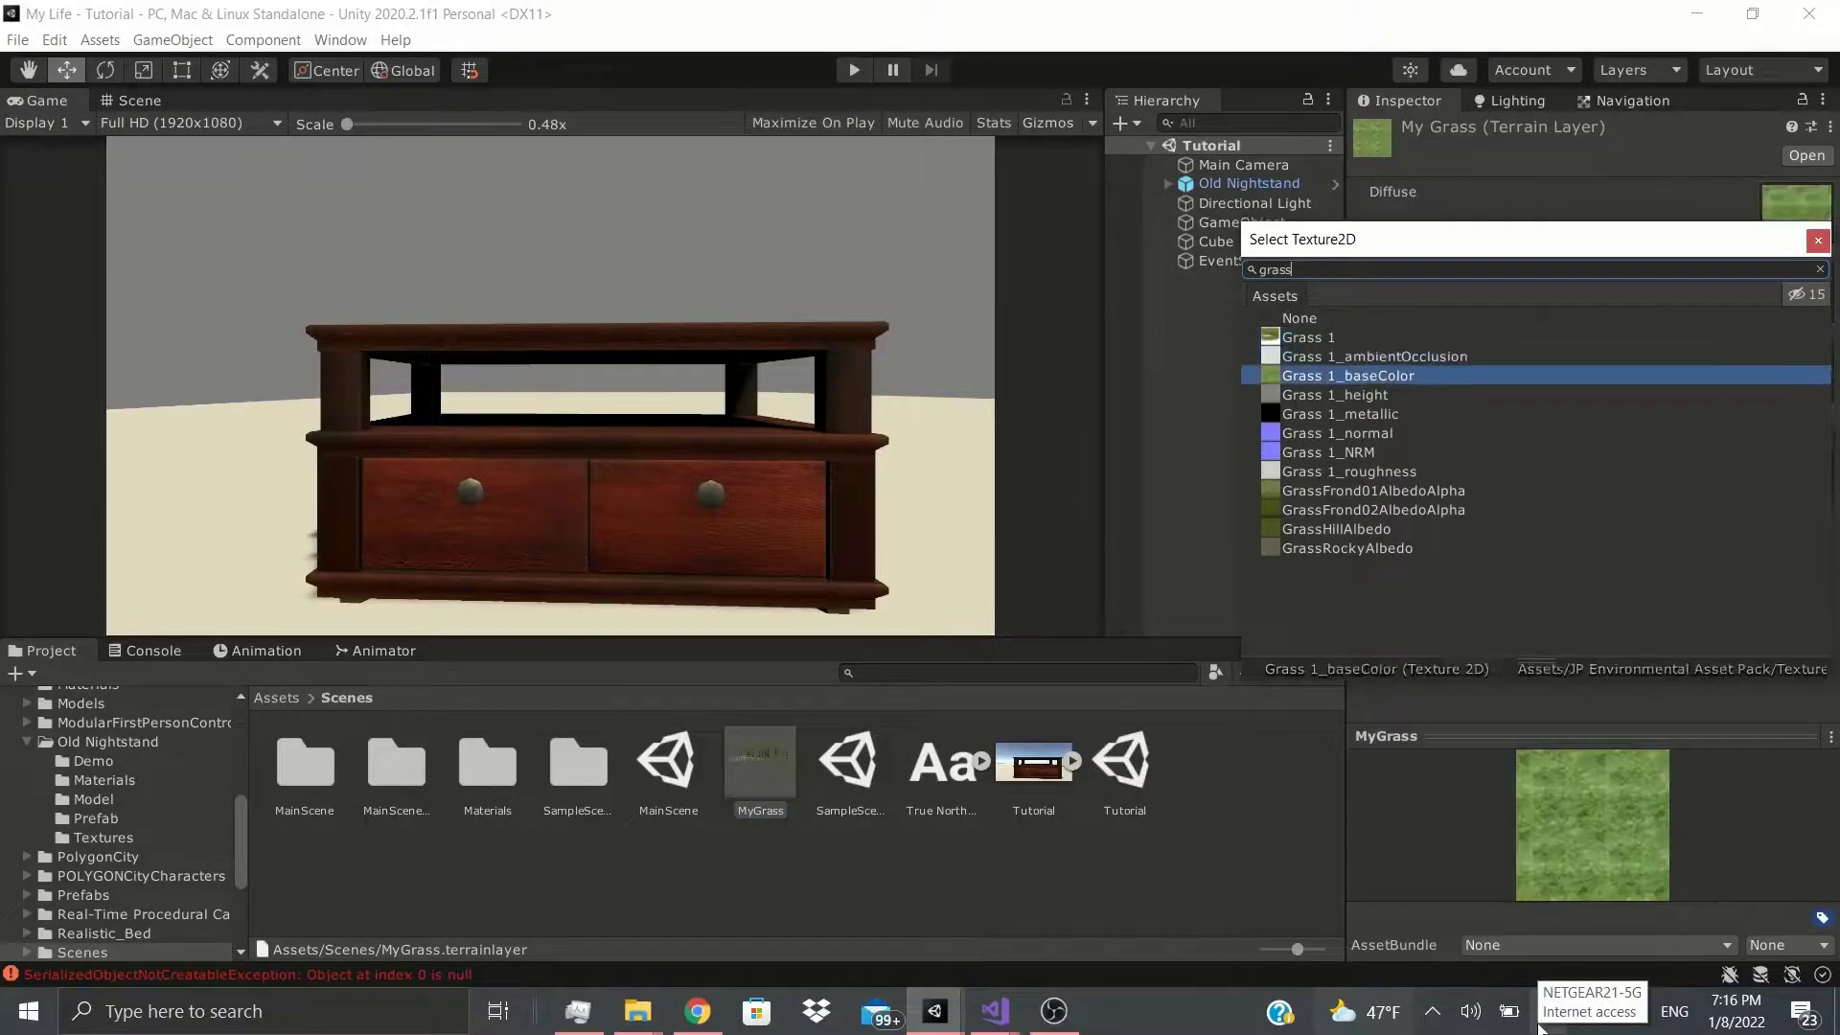
key(Up)
key(Up)
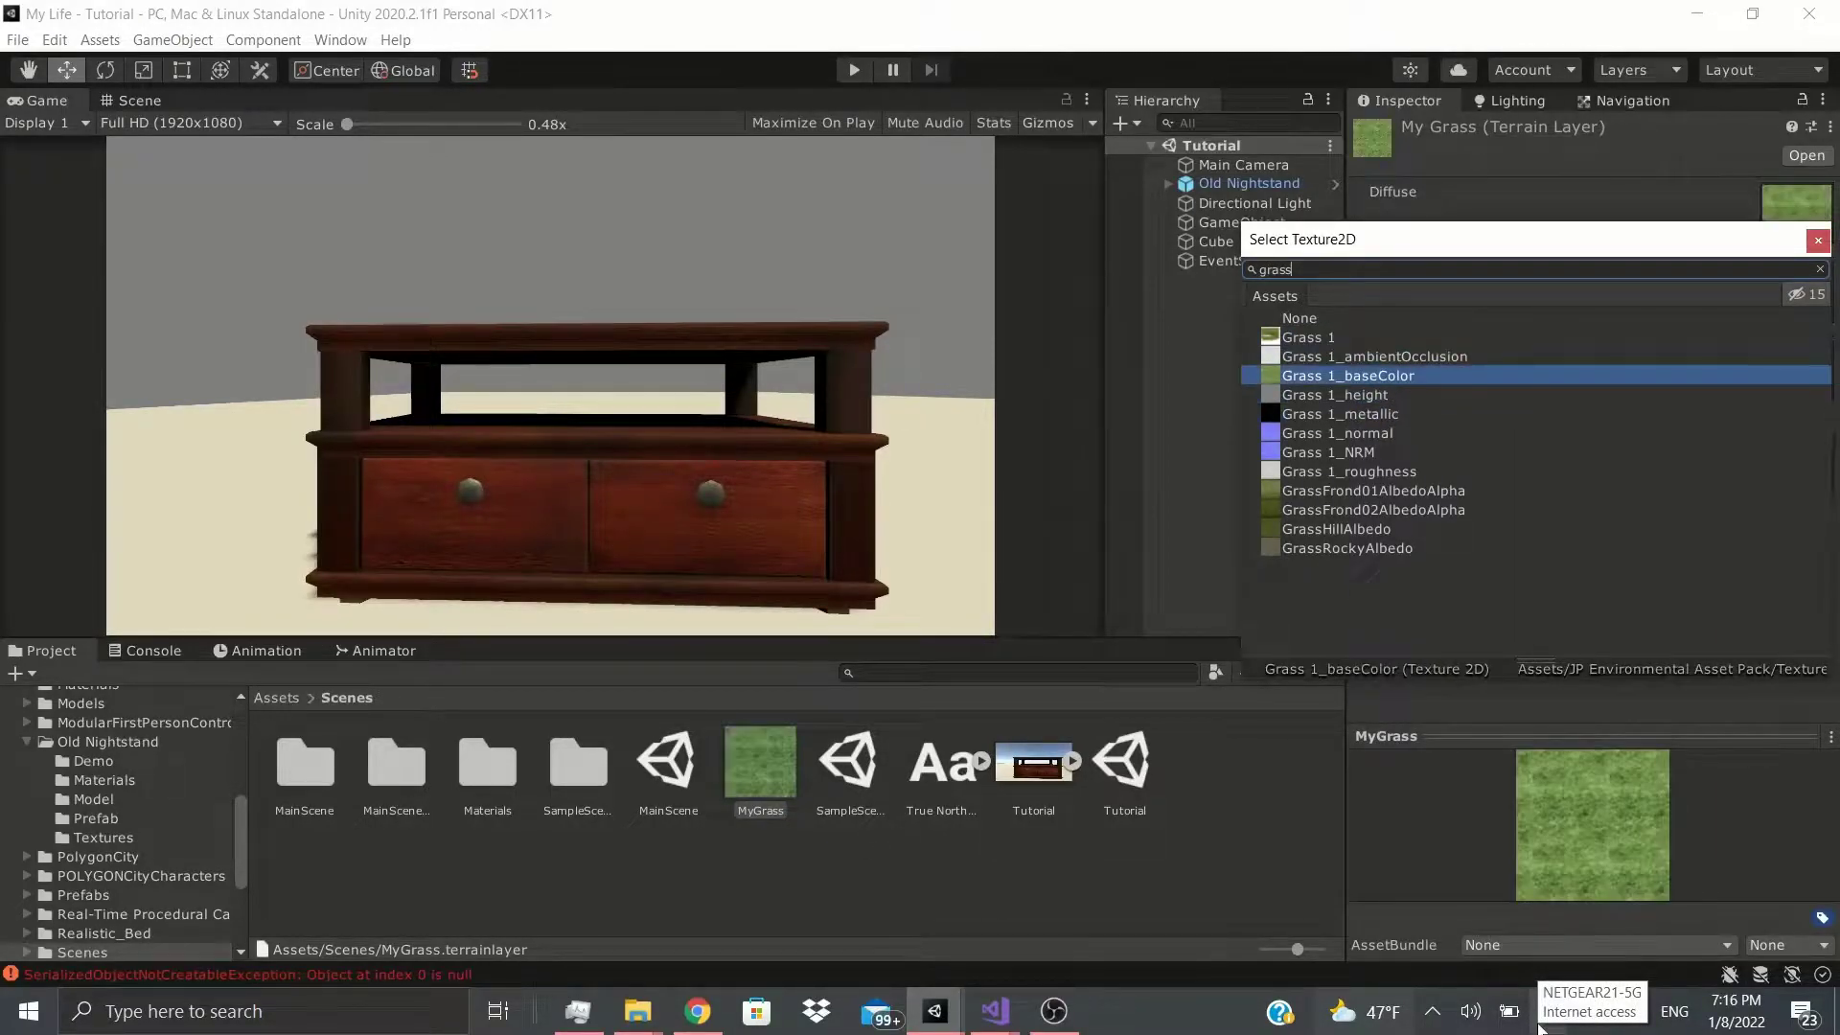
key(Return)
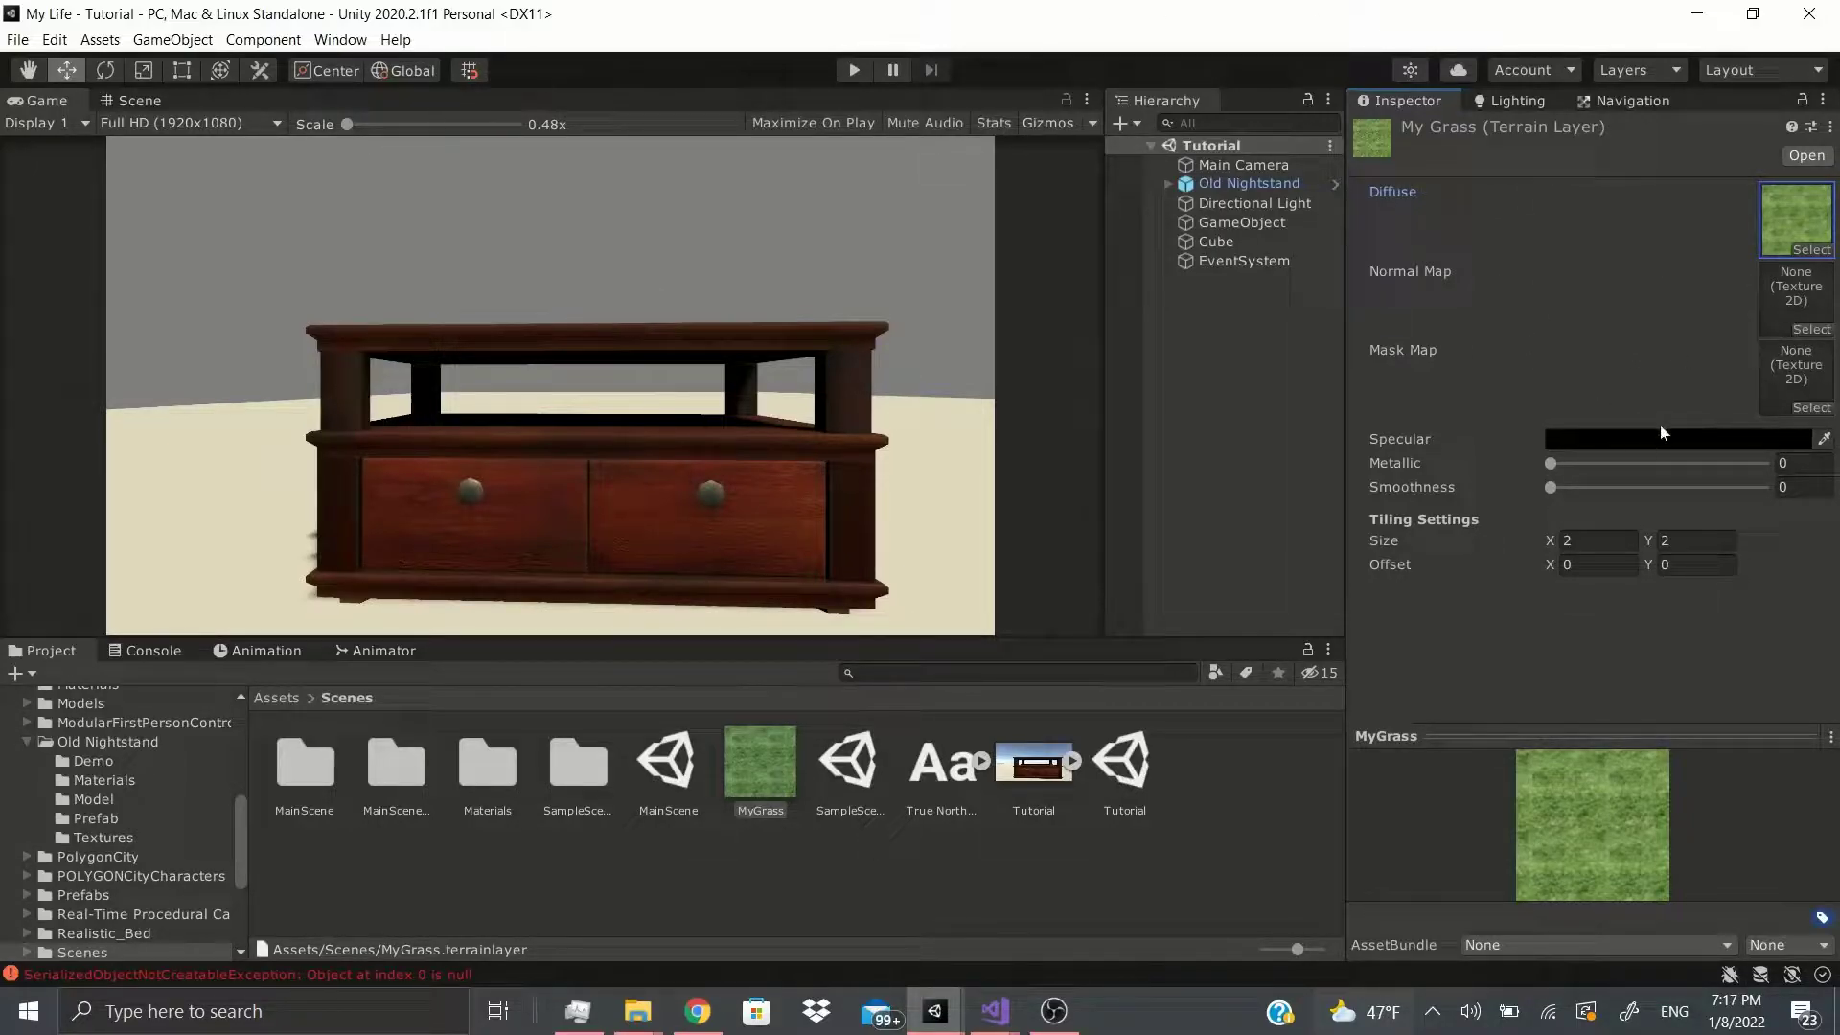
- Switch to the Scene view and add a Terrain 3D object to the Tutorial scene
click(145, 97)
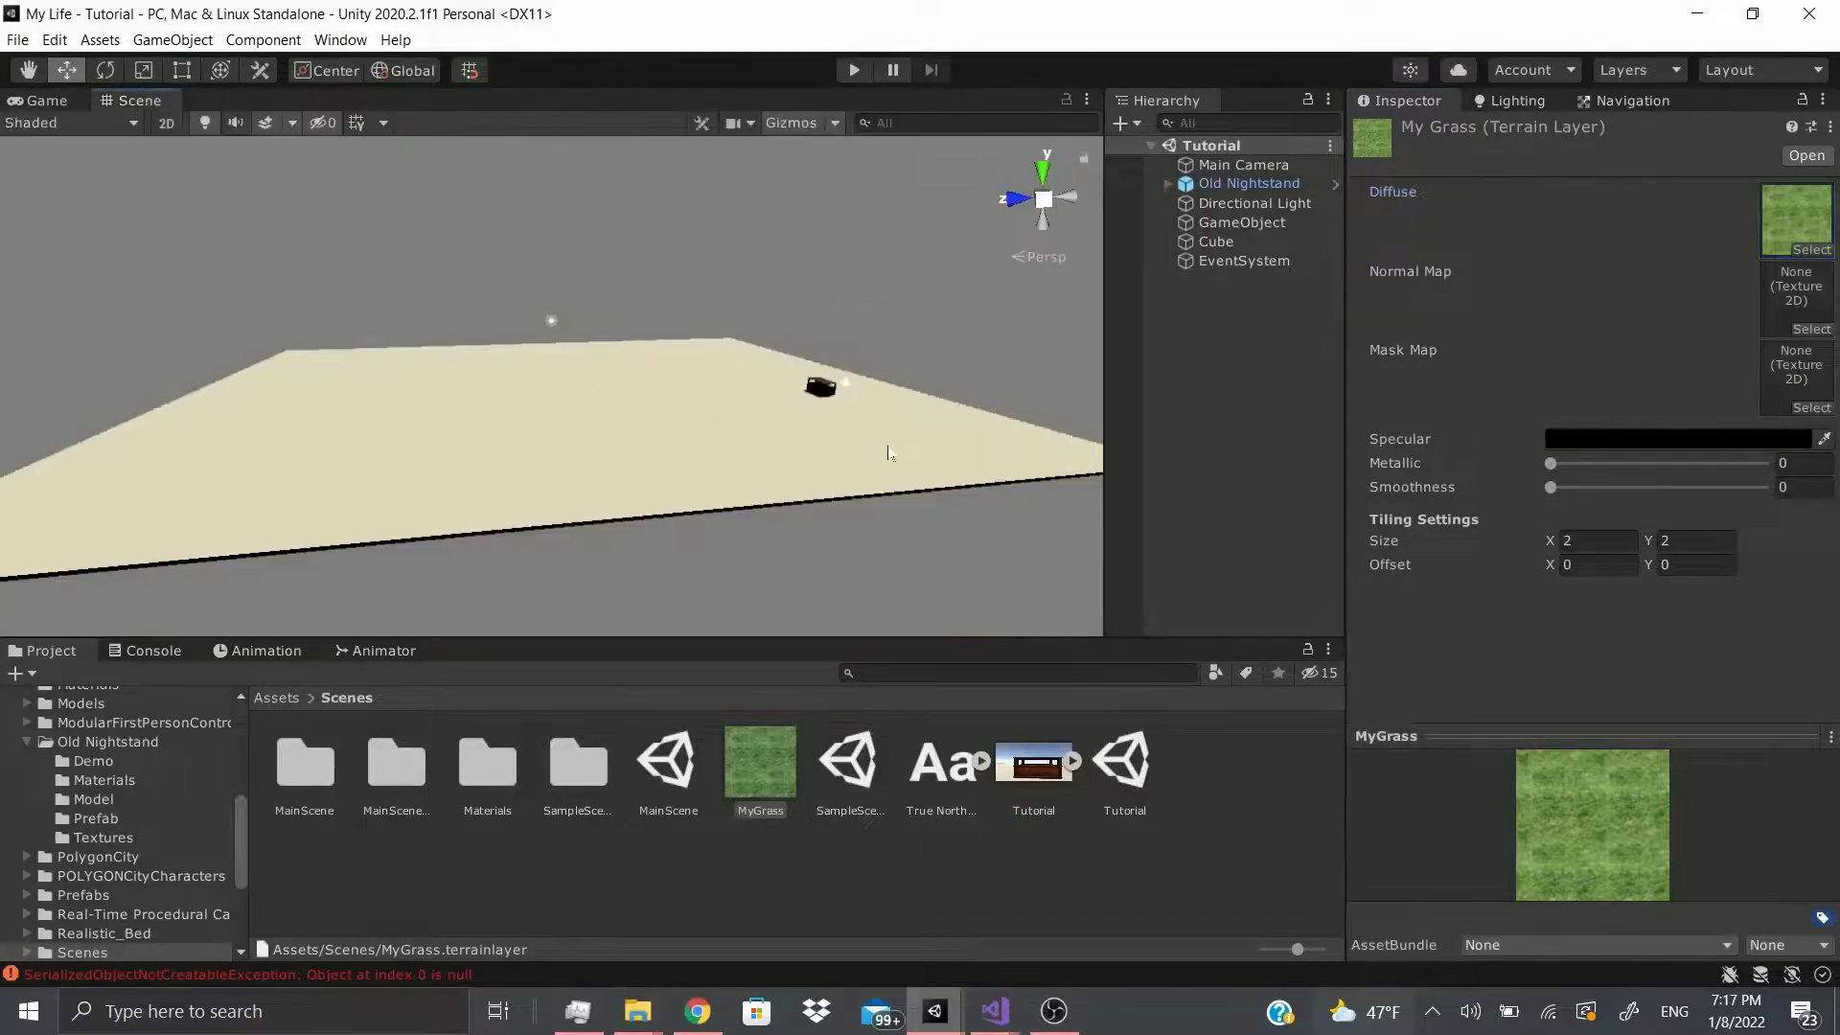
scroll(887, 451, down, 3)
middle_drag(828, 478, 786, 544)
click(1153, 423)
right_click(1169, 407)
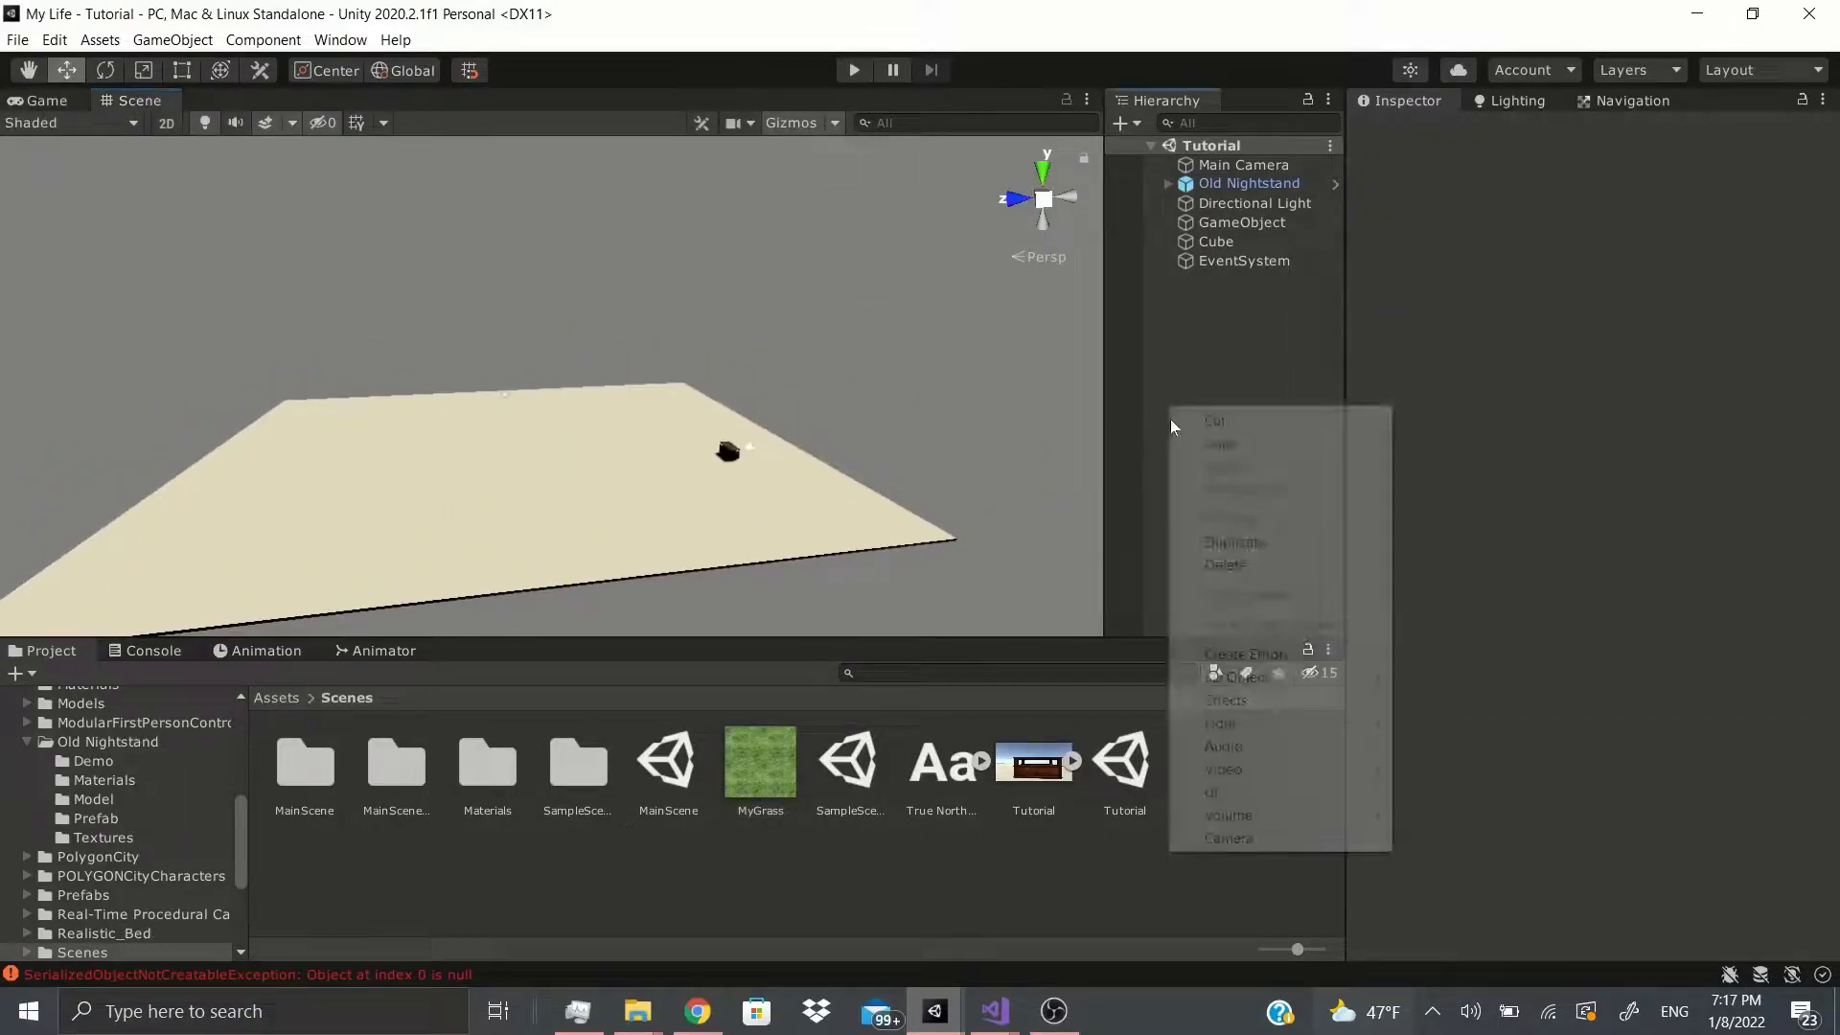
mouse_move(1236, 676)
click(1465, 883)
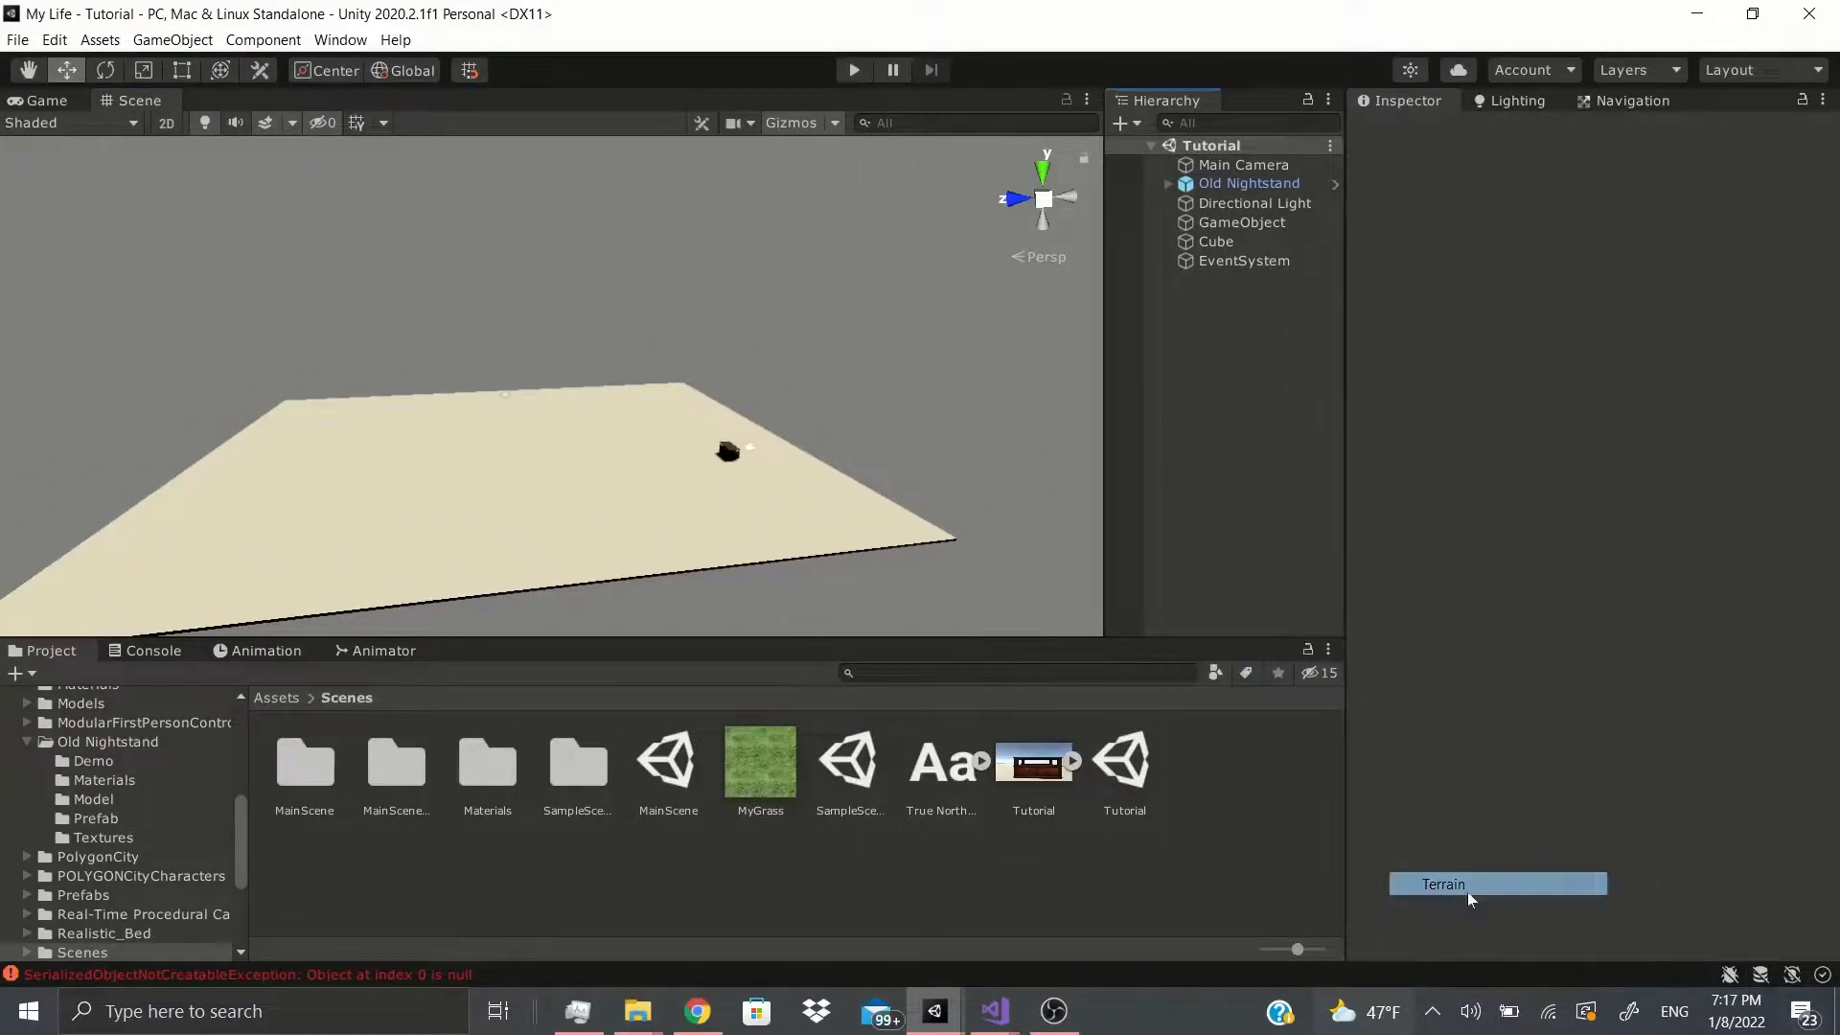
- Open the terrain's Paint Texture settings and add MyGrass as its terrain layer
mouse_move(661, 431)
right_down()
mouse_move(287, 476)
mouse_move(657, 406)
mouse_move(513, 278)
right_up()
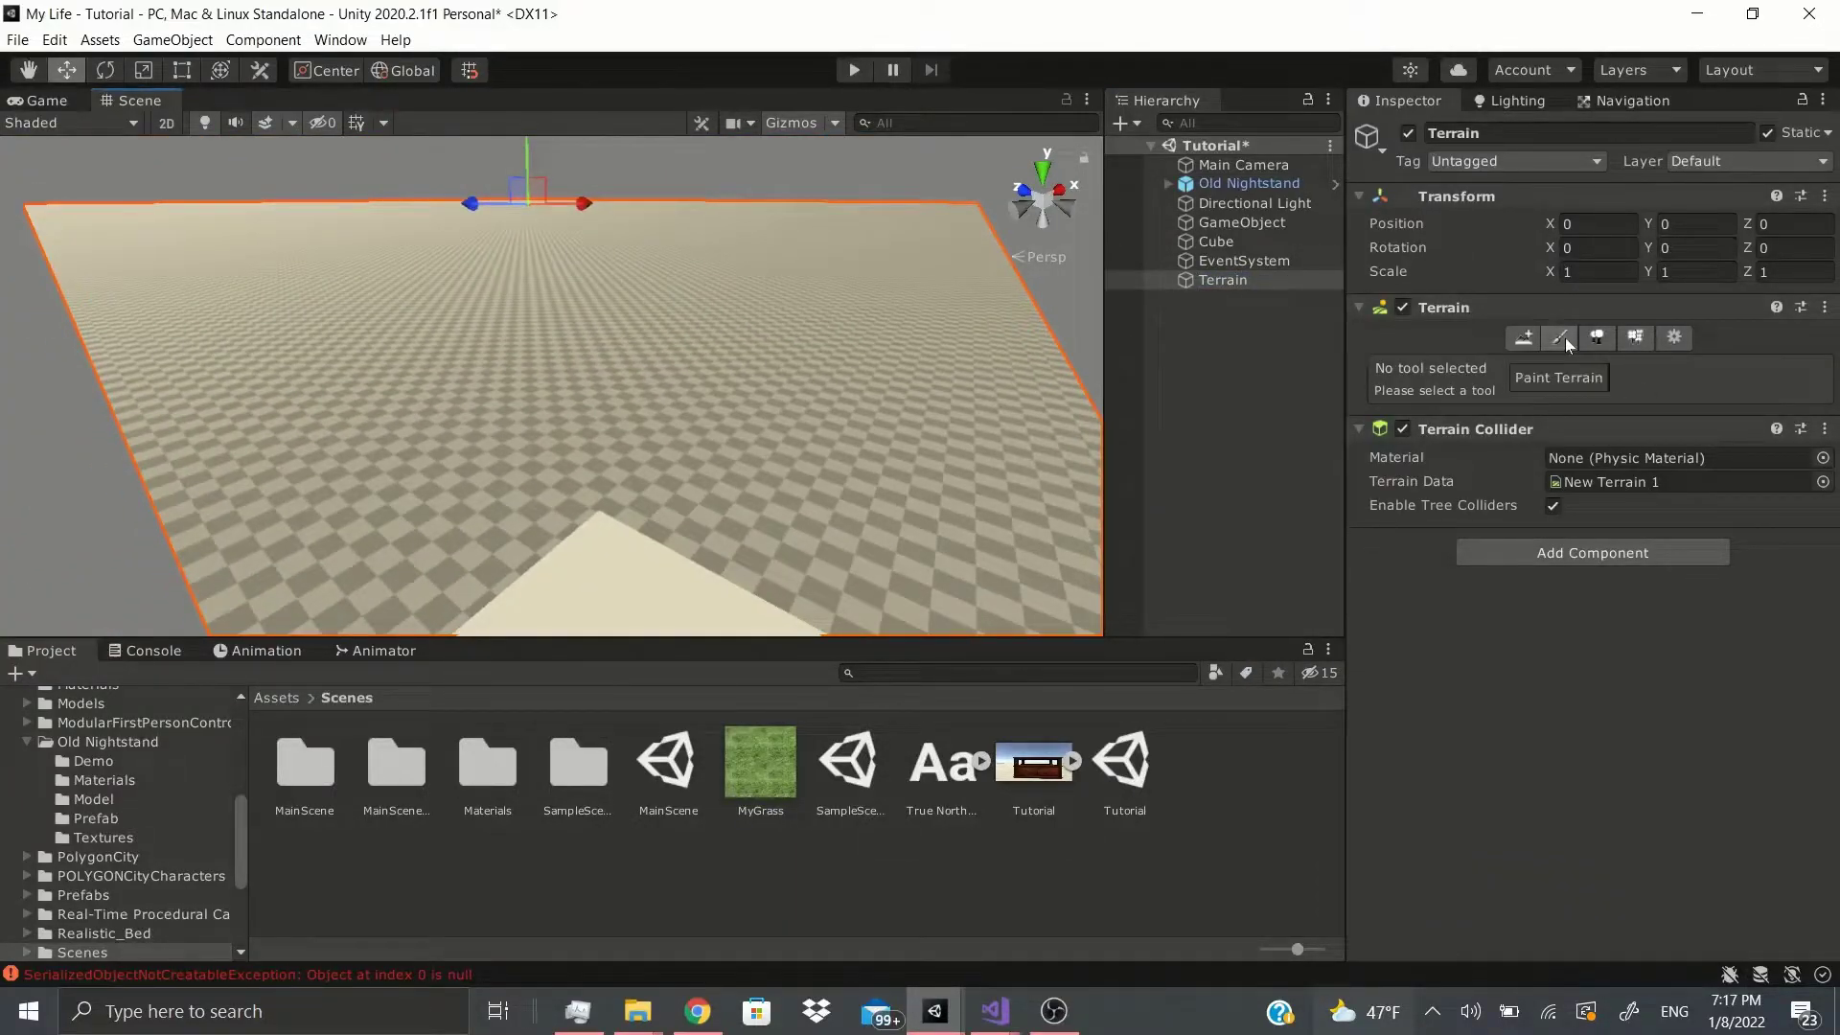
click(1561, 337)
scroll(1629, 402, down, 2)
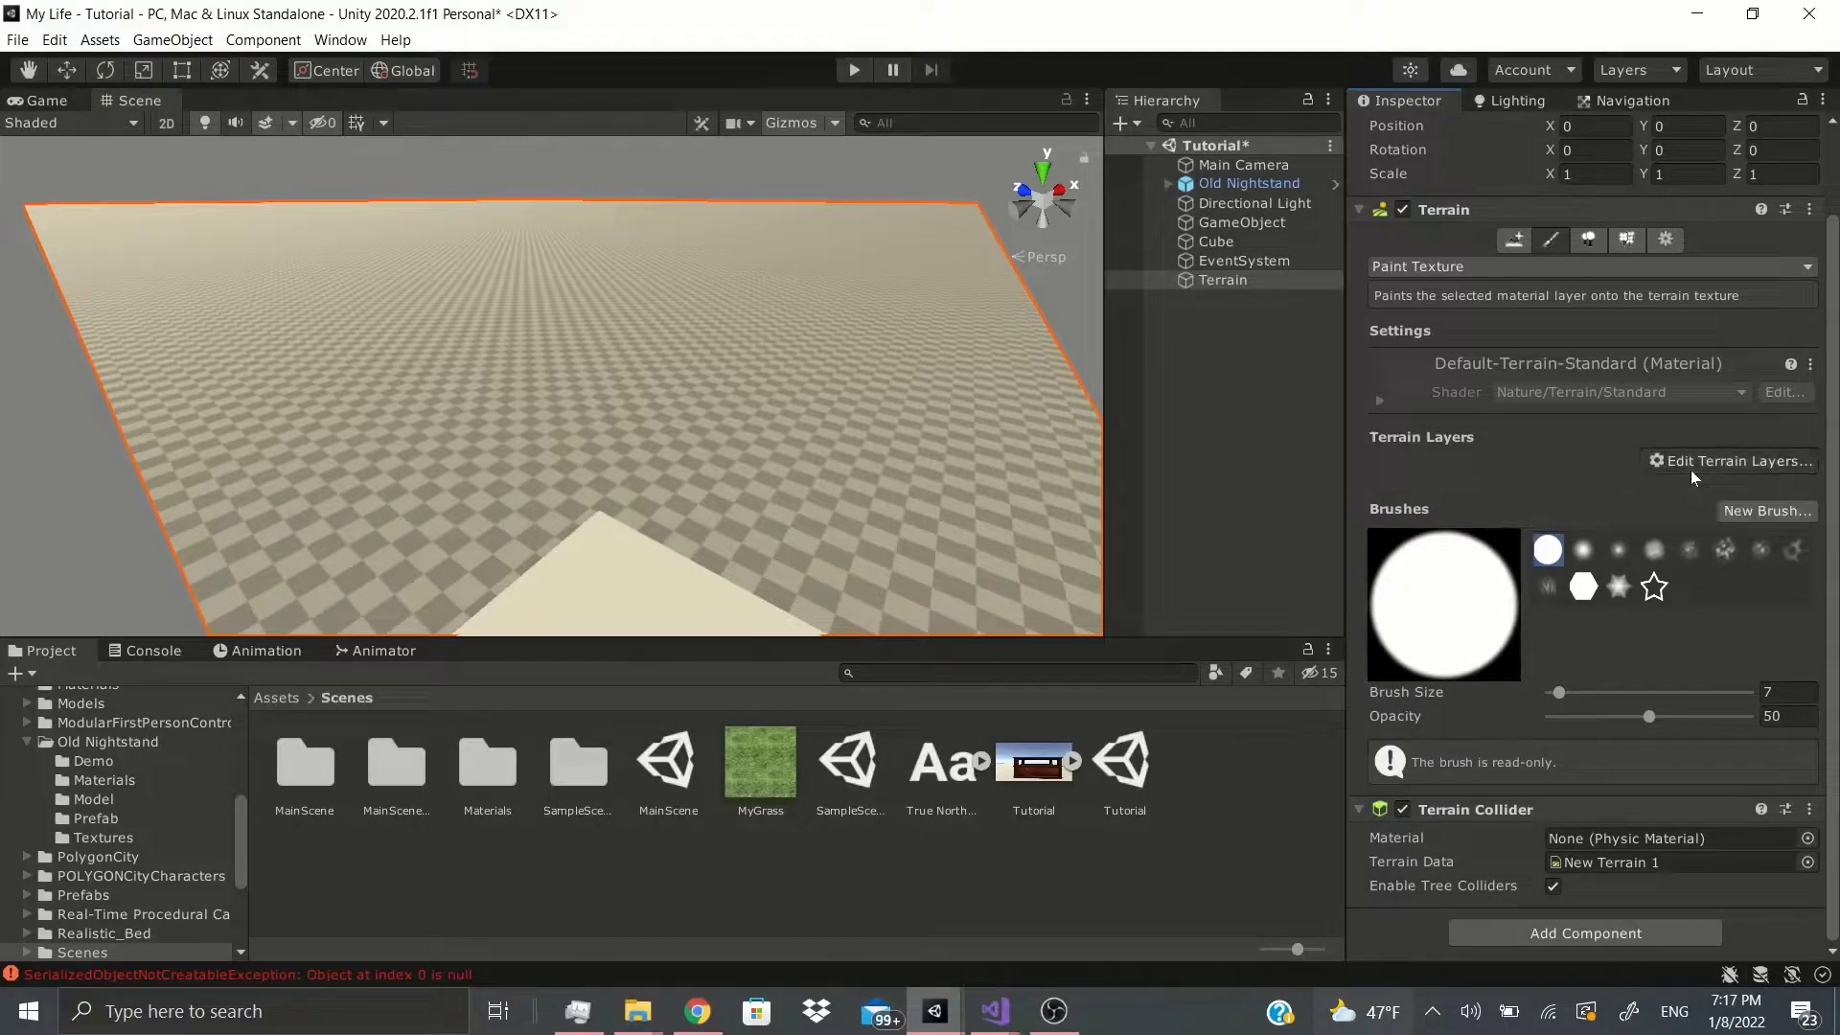
click(1690, 469)
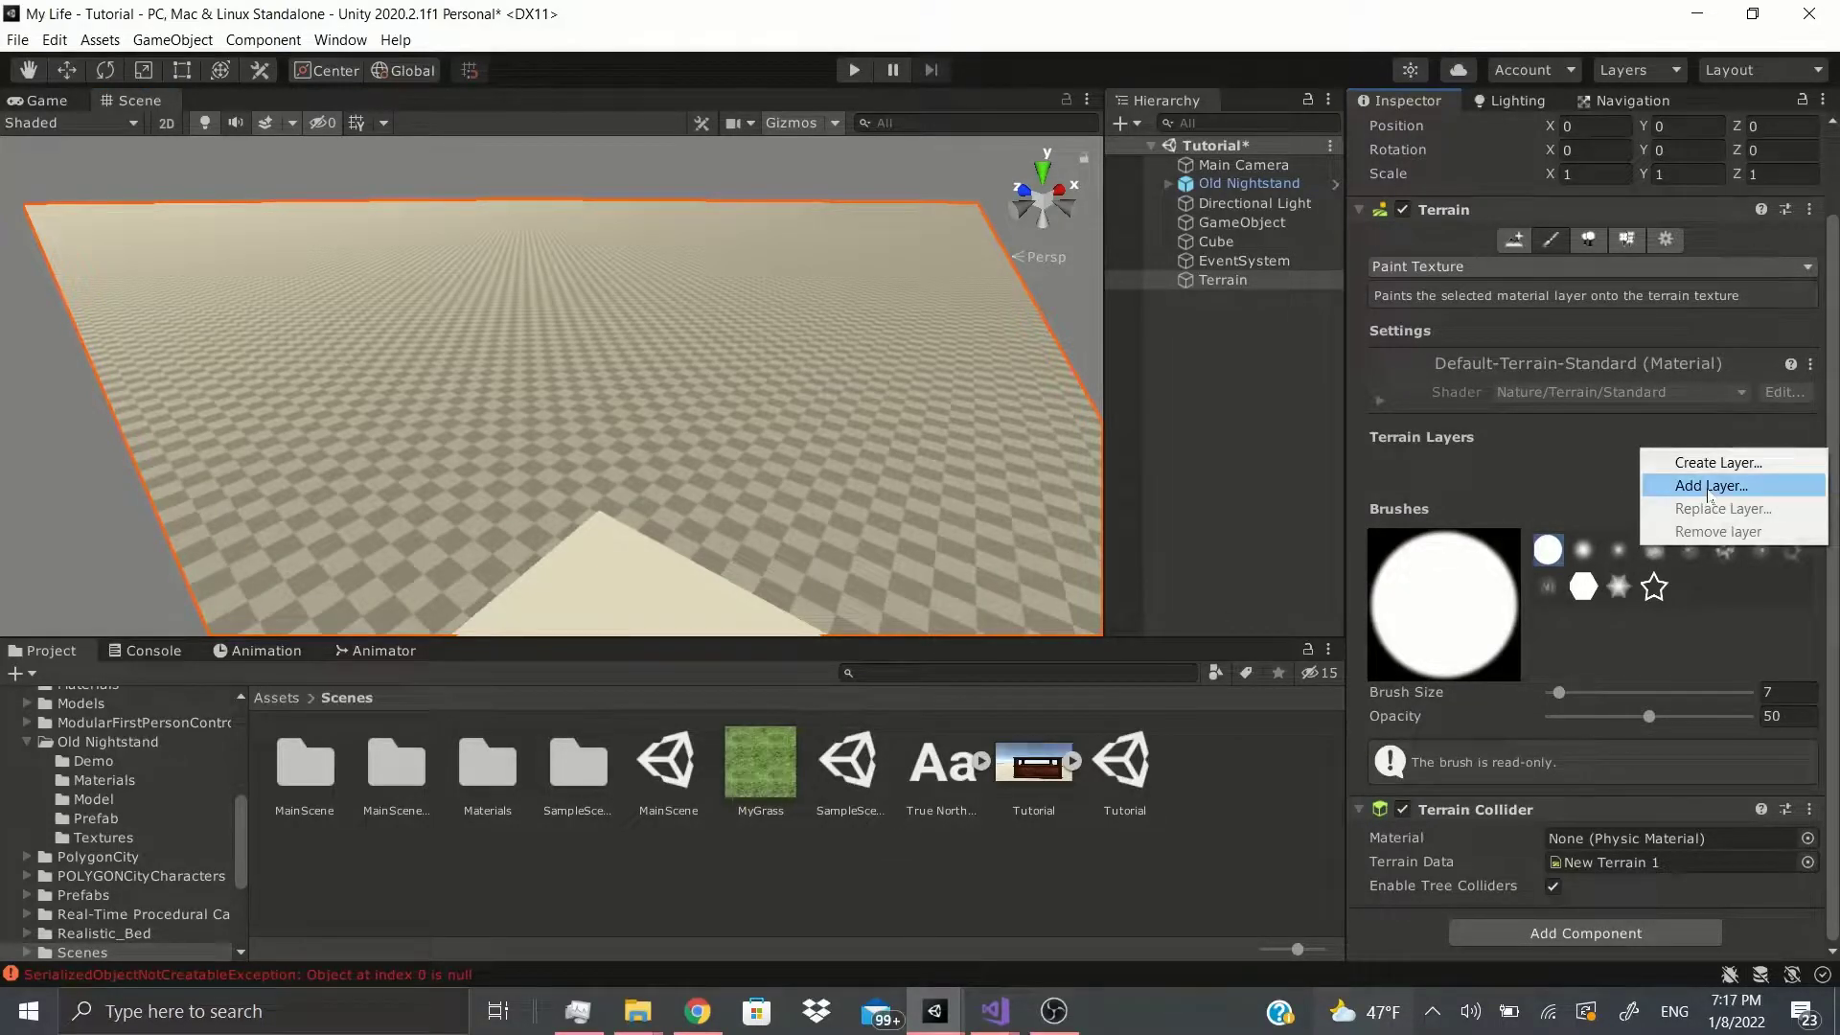
click(1684, 488)
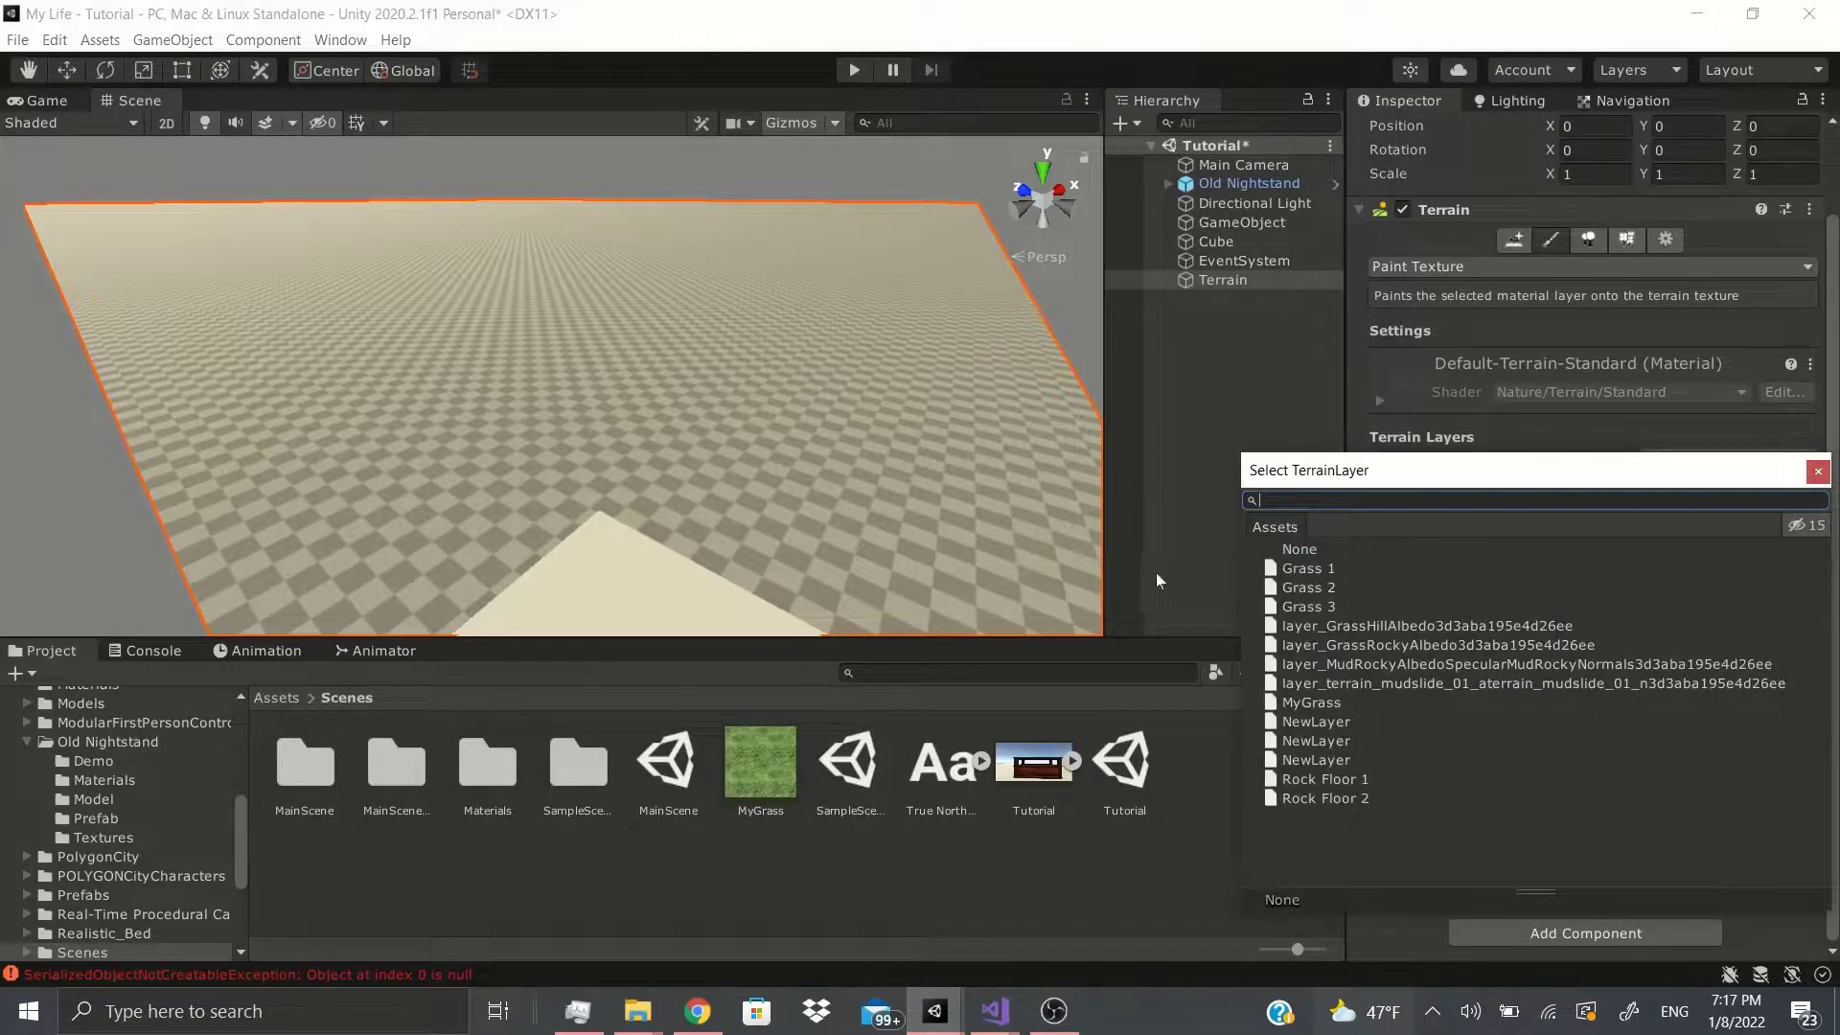
click(1298, 709)
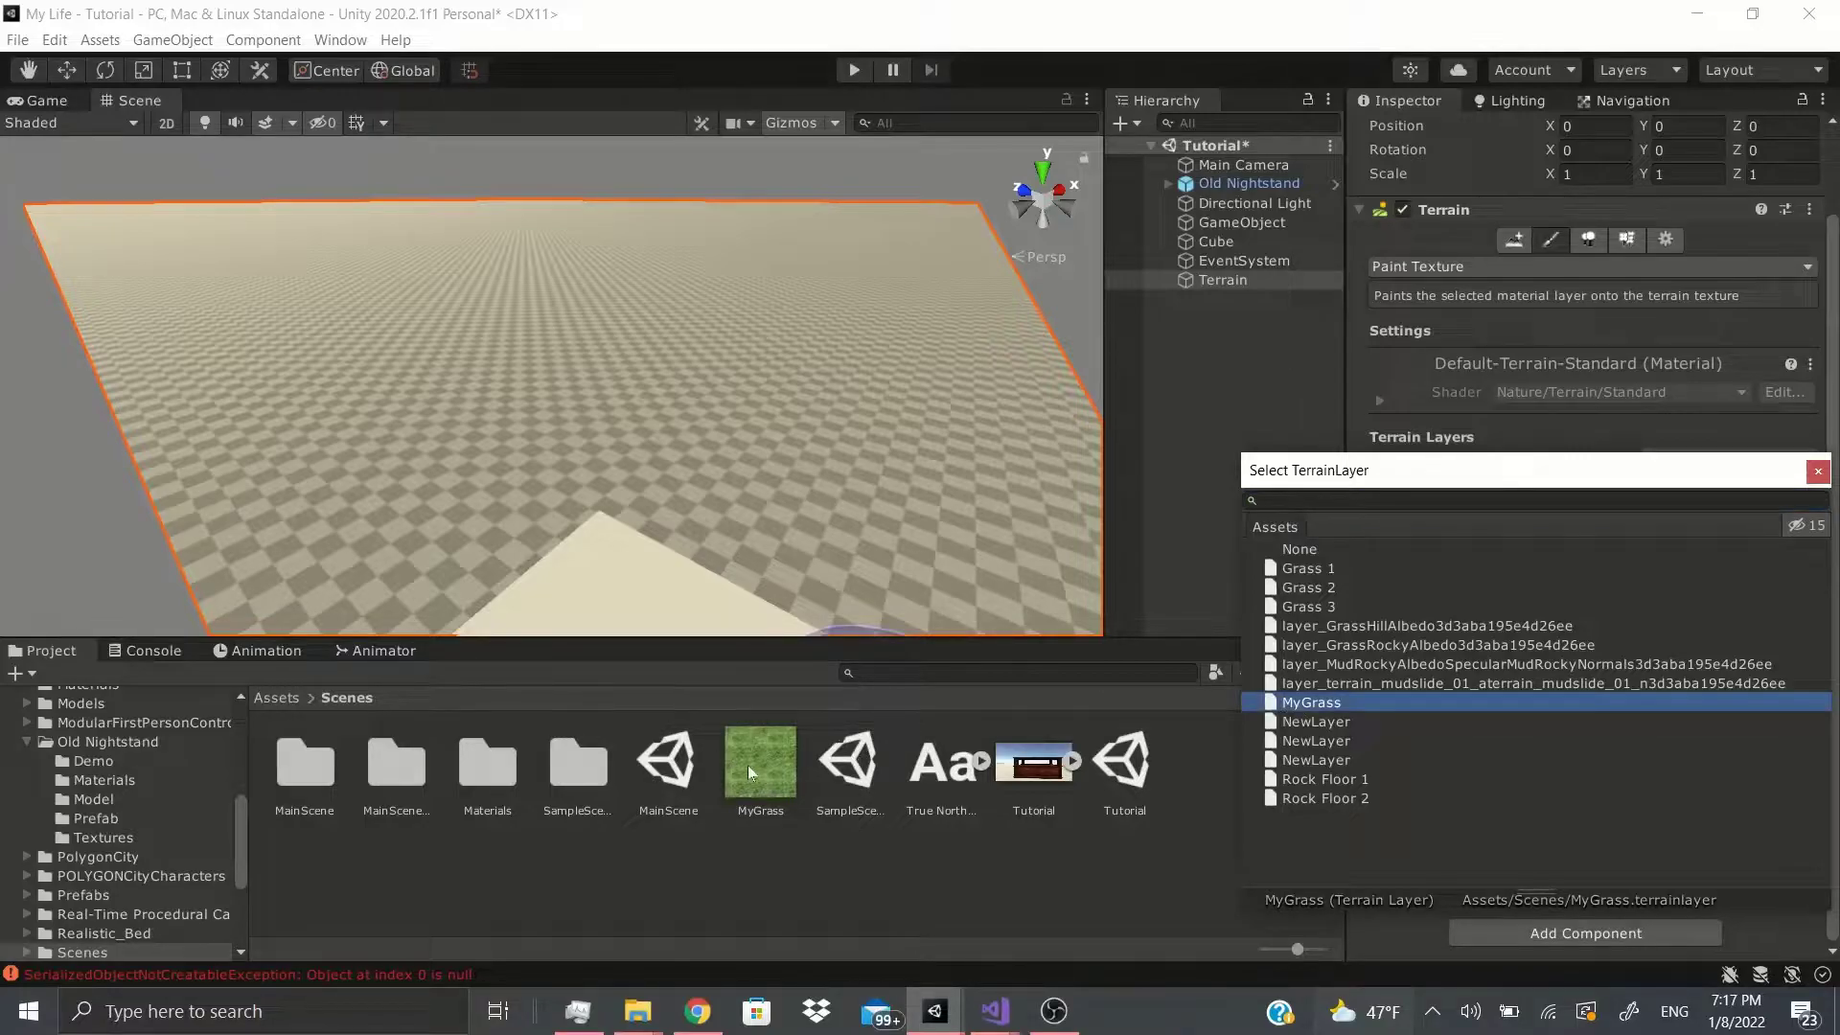
click(1817, 470)
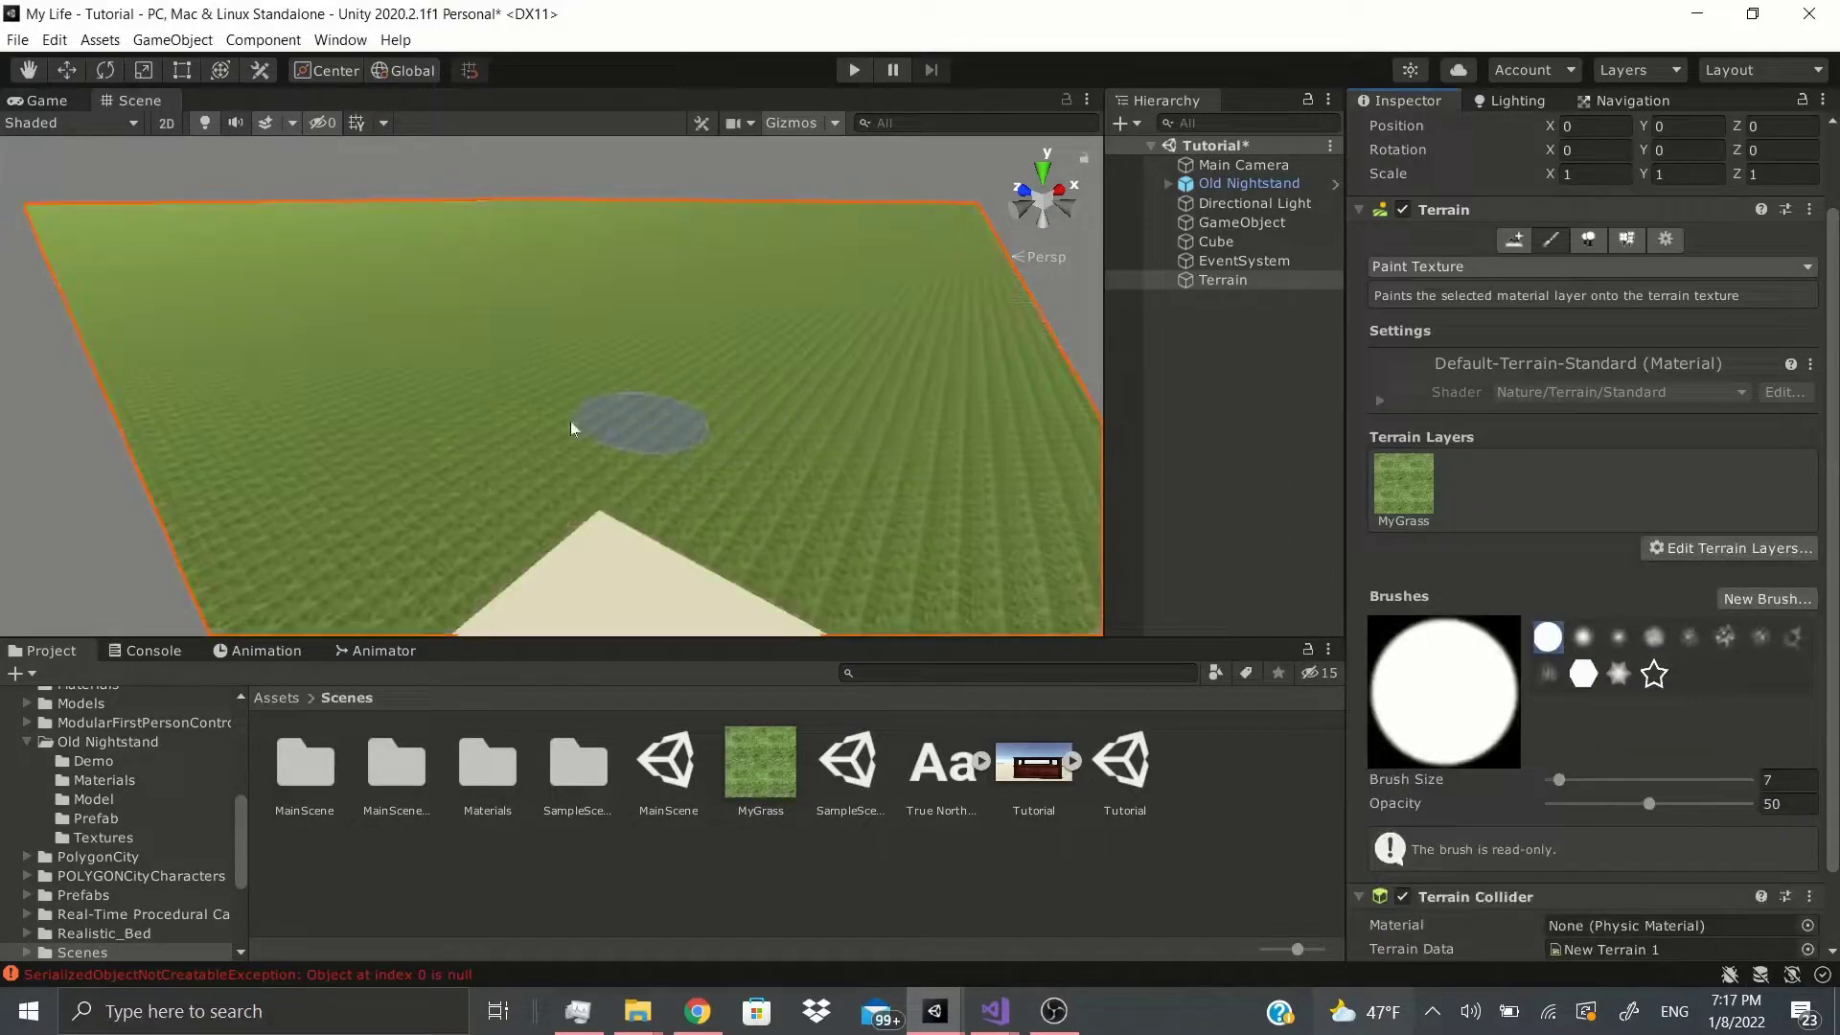
- Set the terrain paint brush to opacity 36.2 and size 2
scroll(801, 435, up, 8)
right_drag(842, 401, 849, 292)
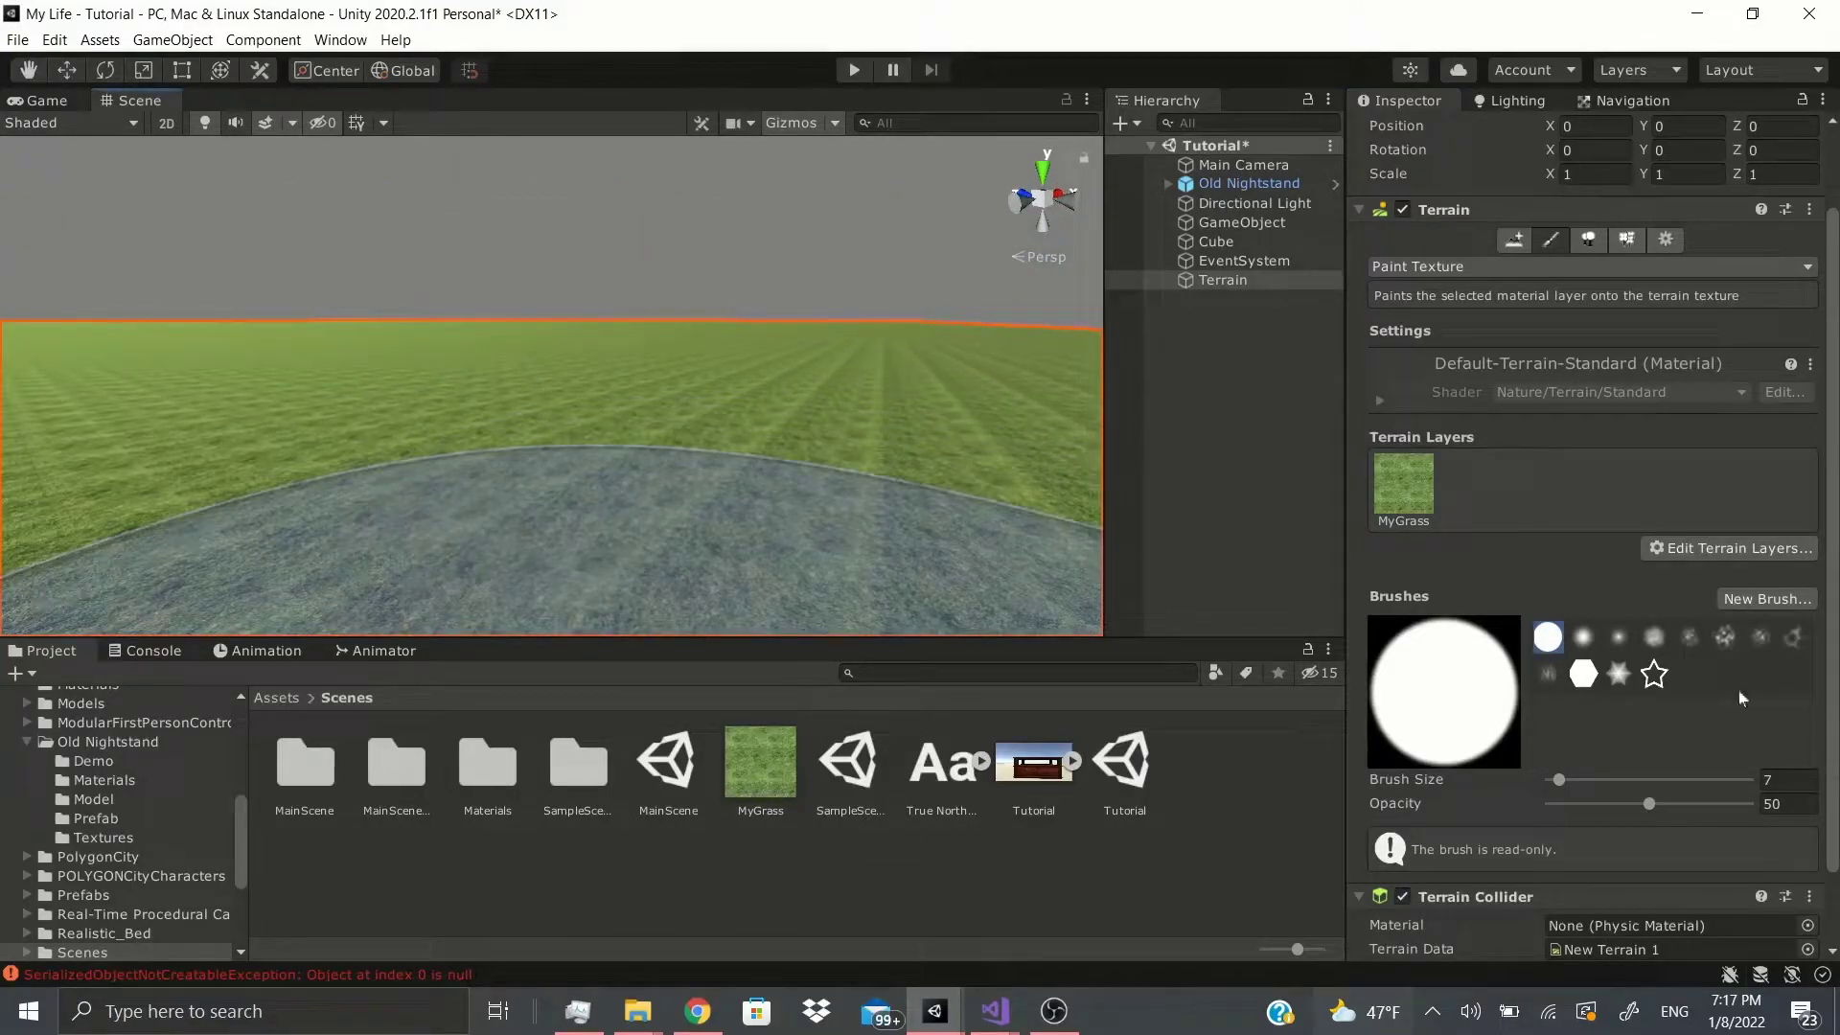
click(1621, 803)
drag(1559, 779, 1533, 780)
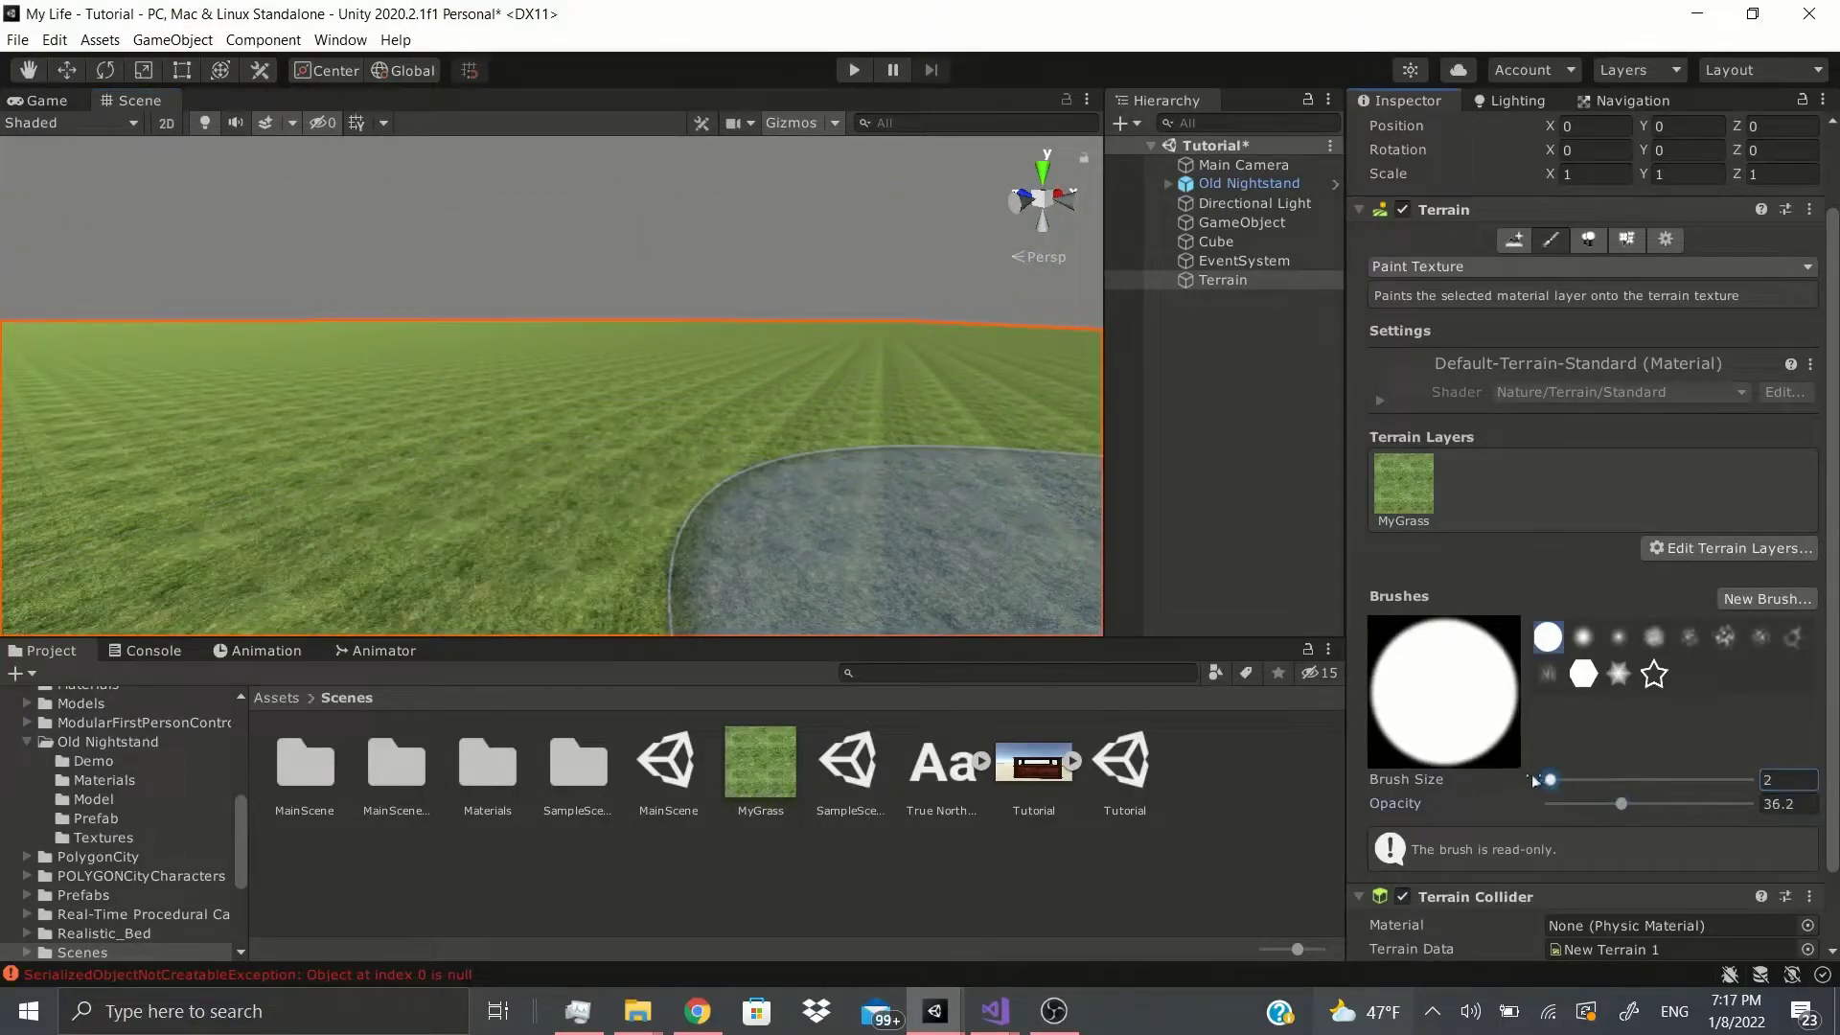
- Assign Grass 1_normal as the MyGrass layer's normal map and set its normal scale to 2.96
click(769, 800)
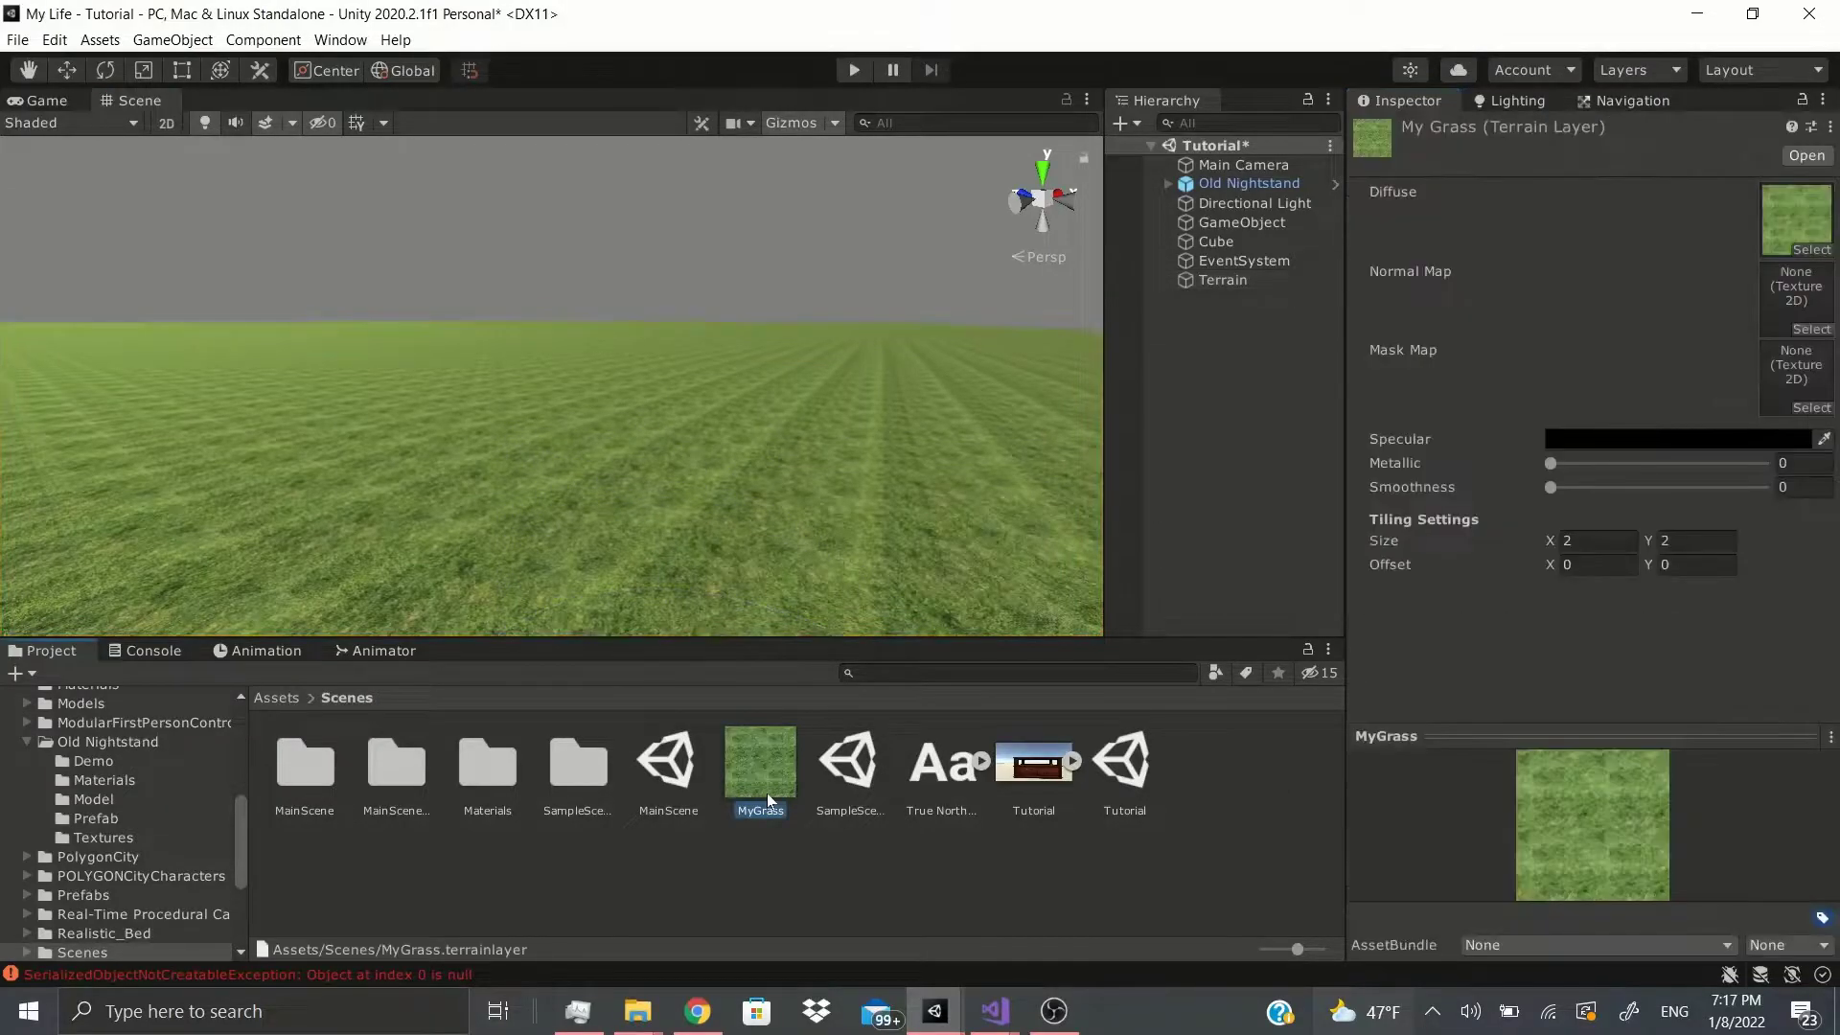
click(1810, 328)
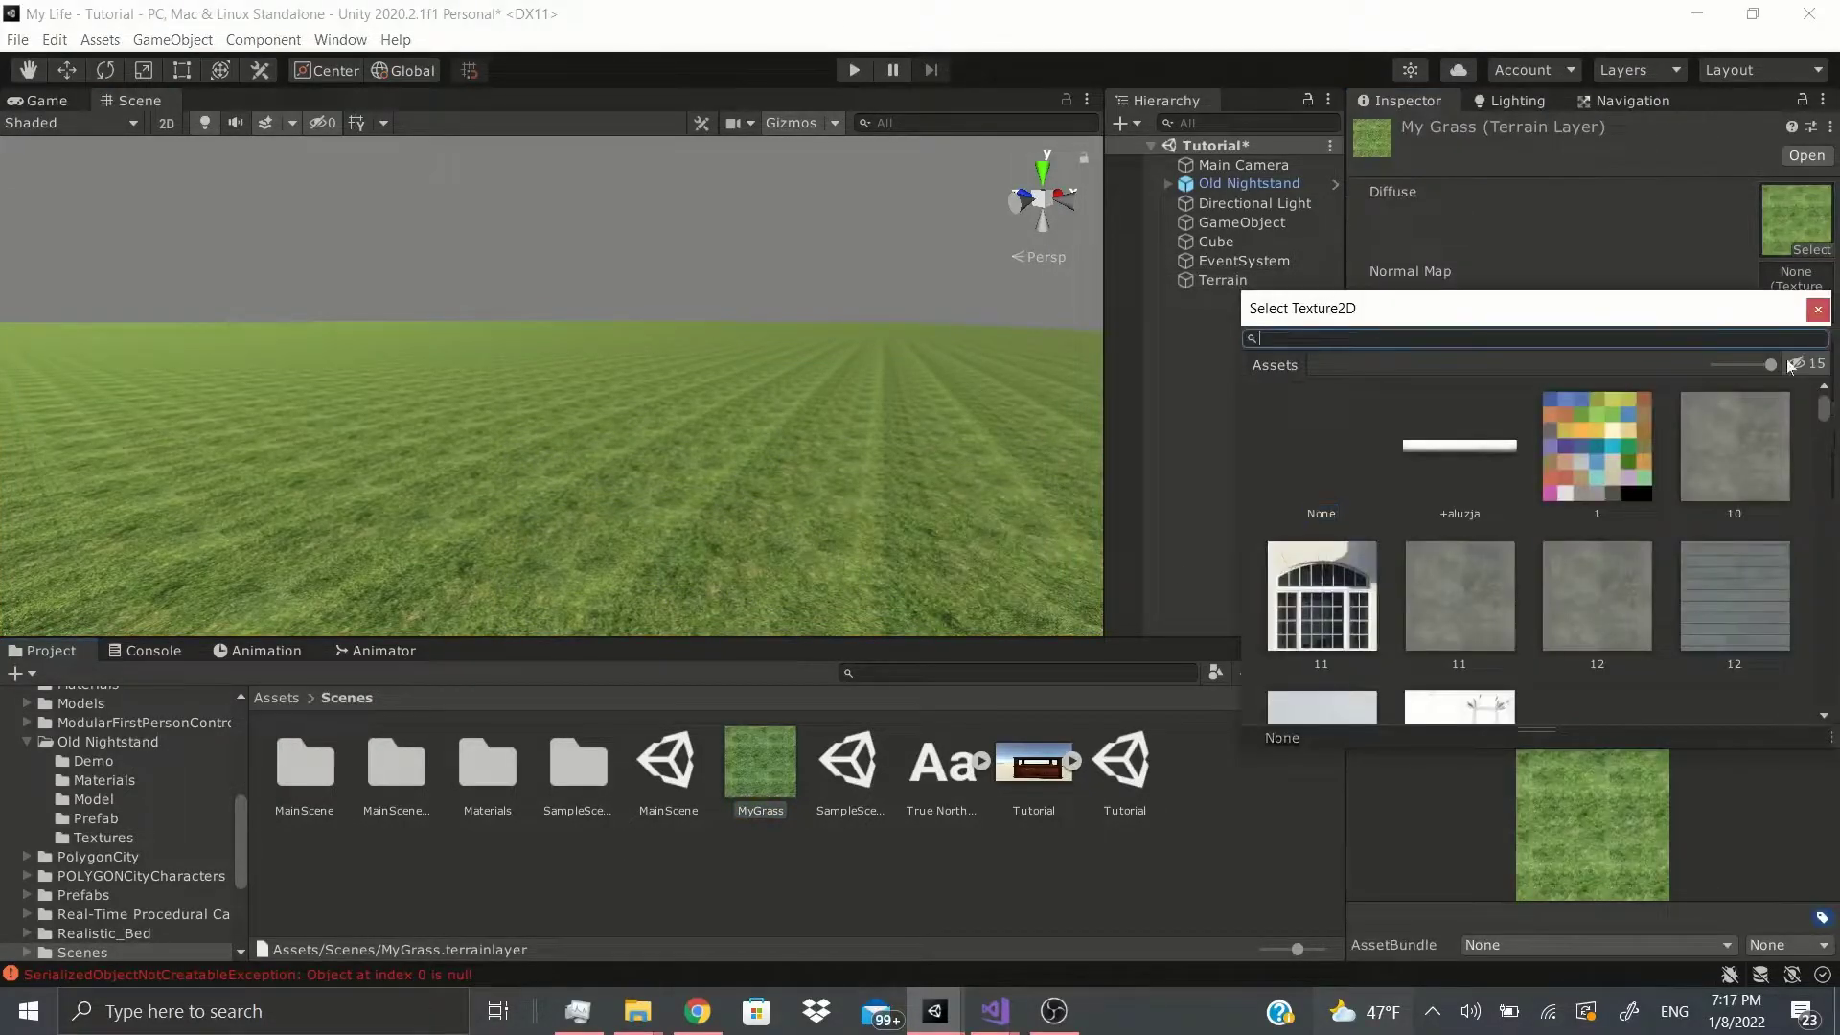
text(grass)
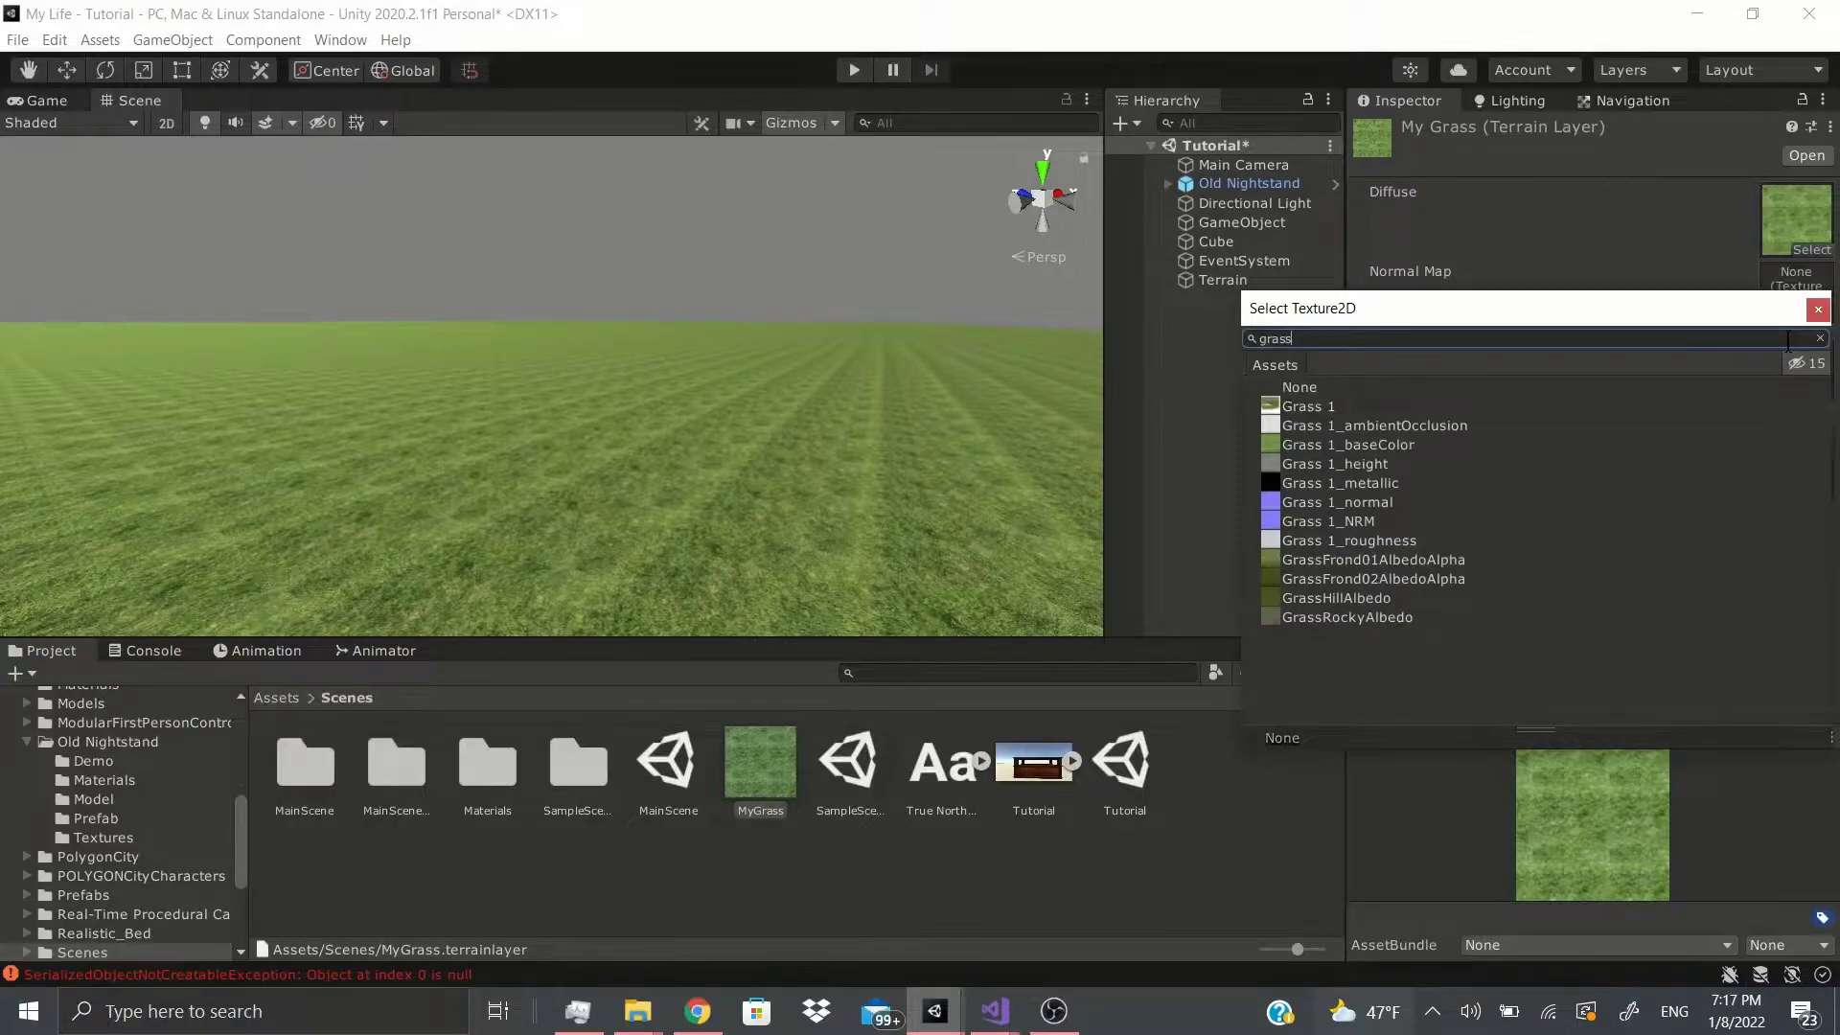
double_click(1367, 501)
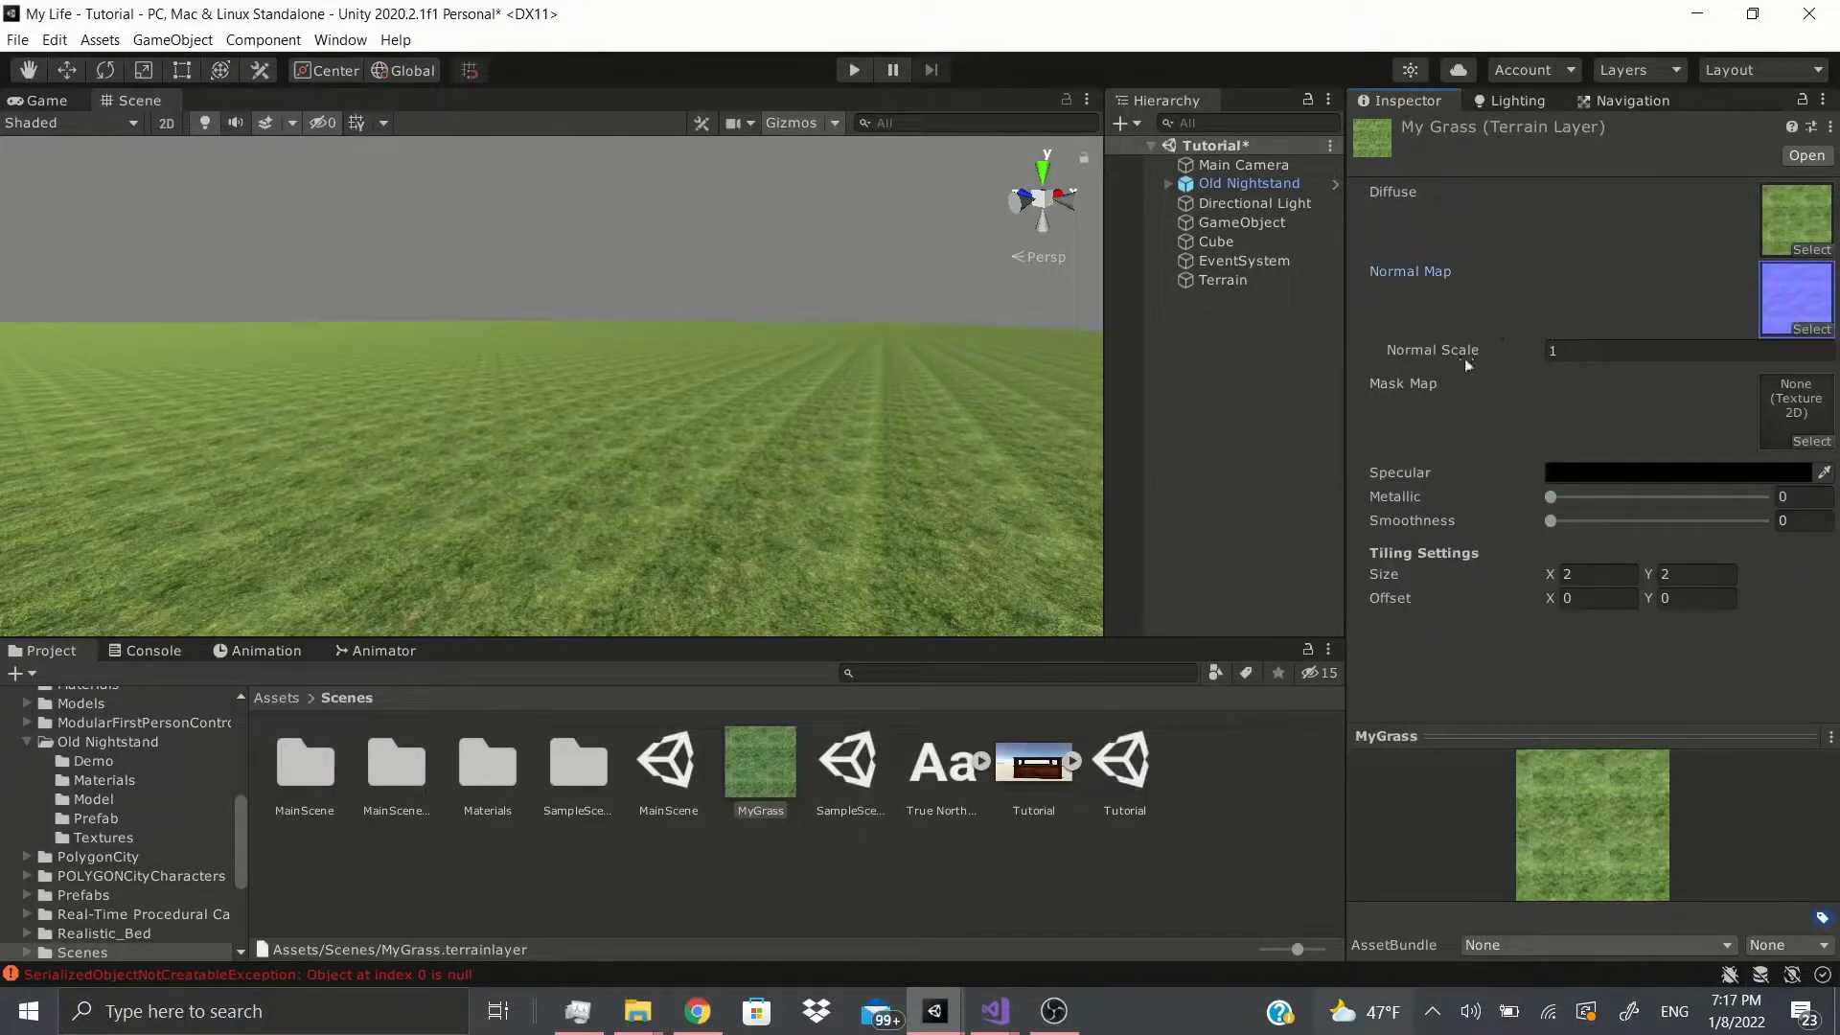
drag(1464, 358, 1559, 399)
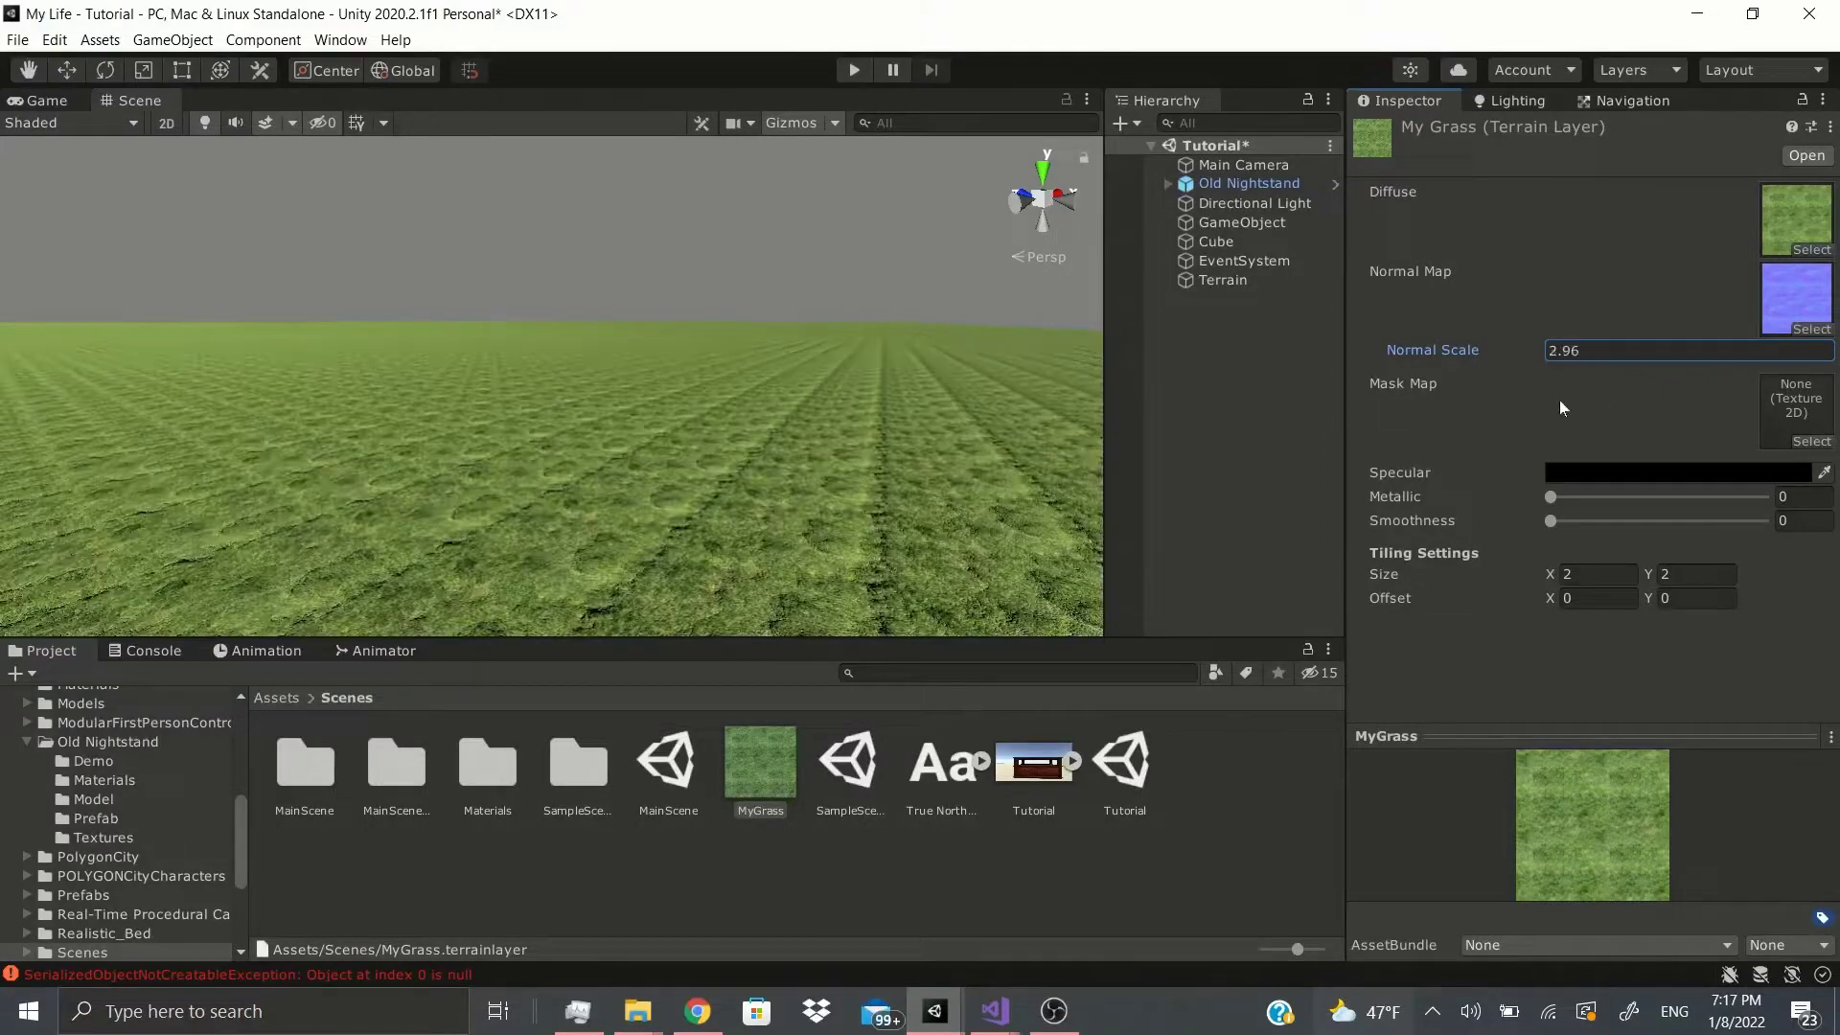
middle_drag(1029, 441, 949, 274)
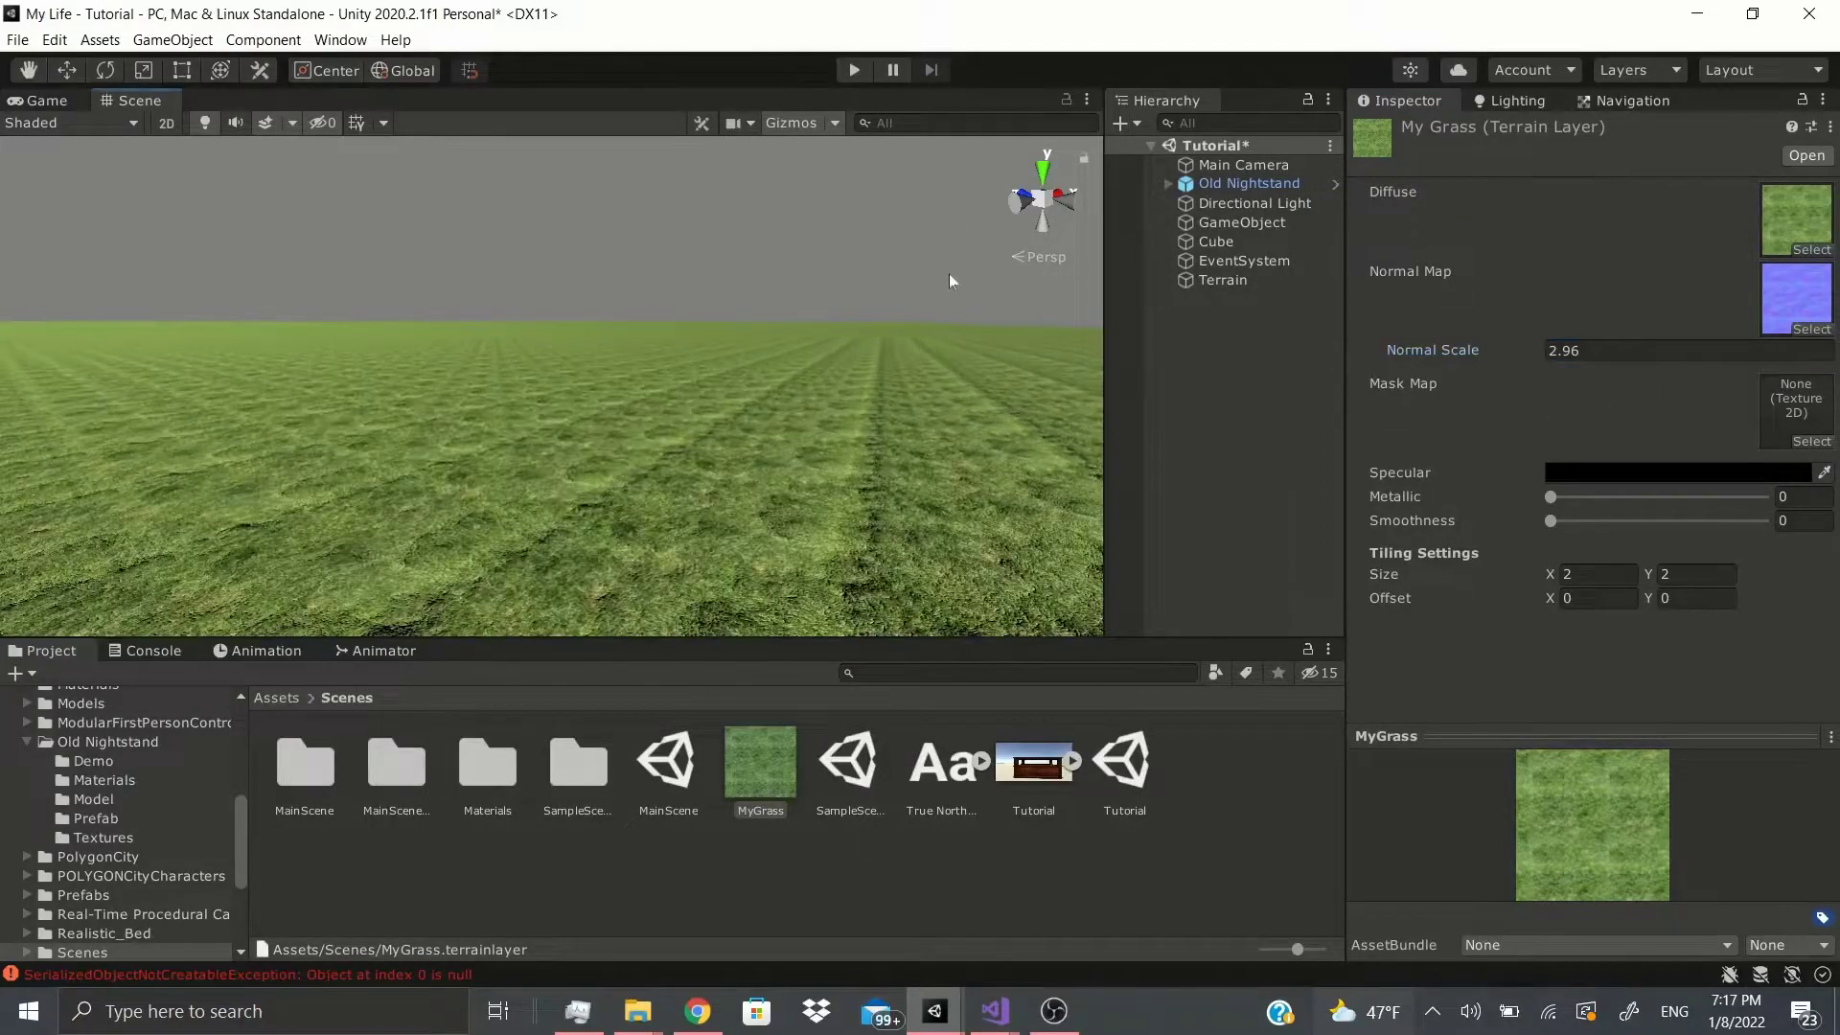
- Set the MyGrass layer's specular colour to a bright orange-red with full alpha
click(1581, 471)
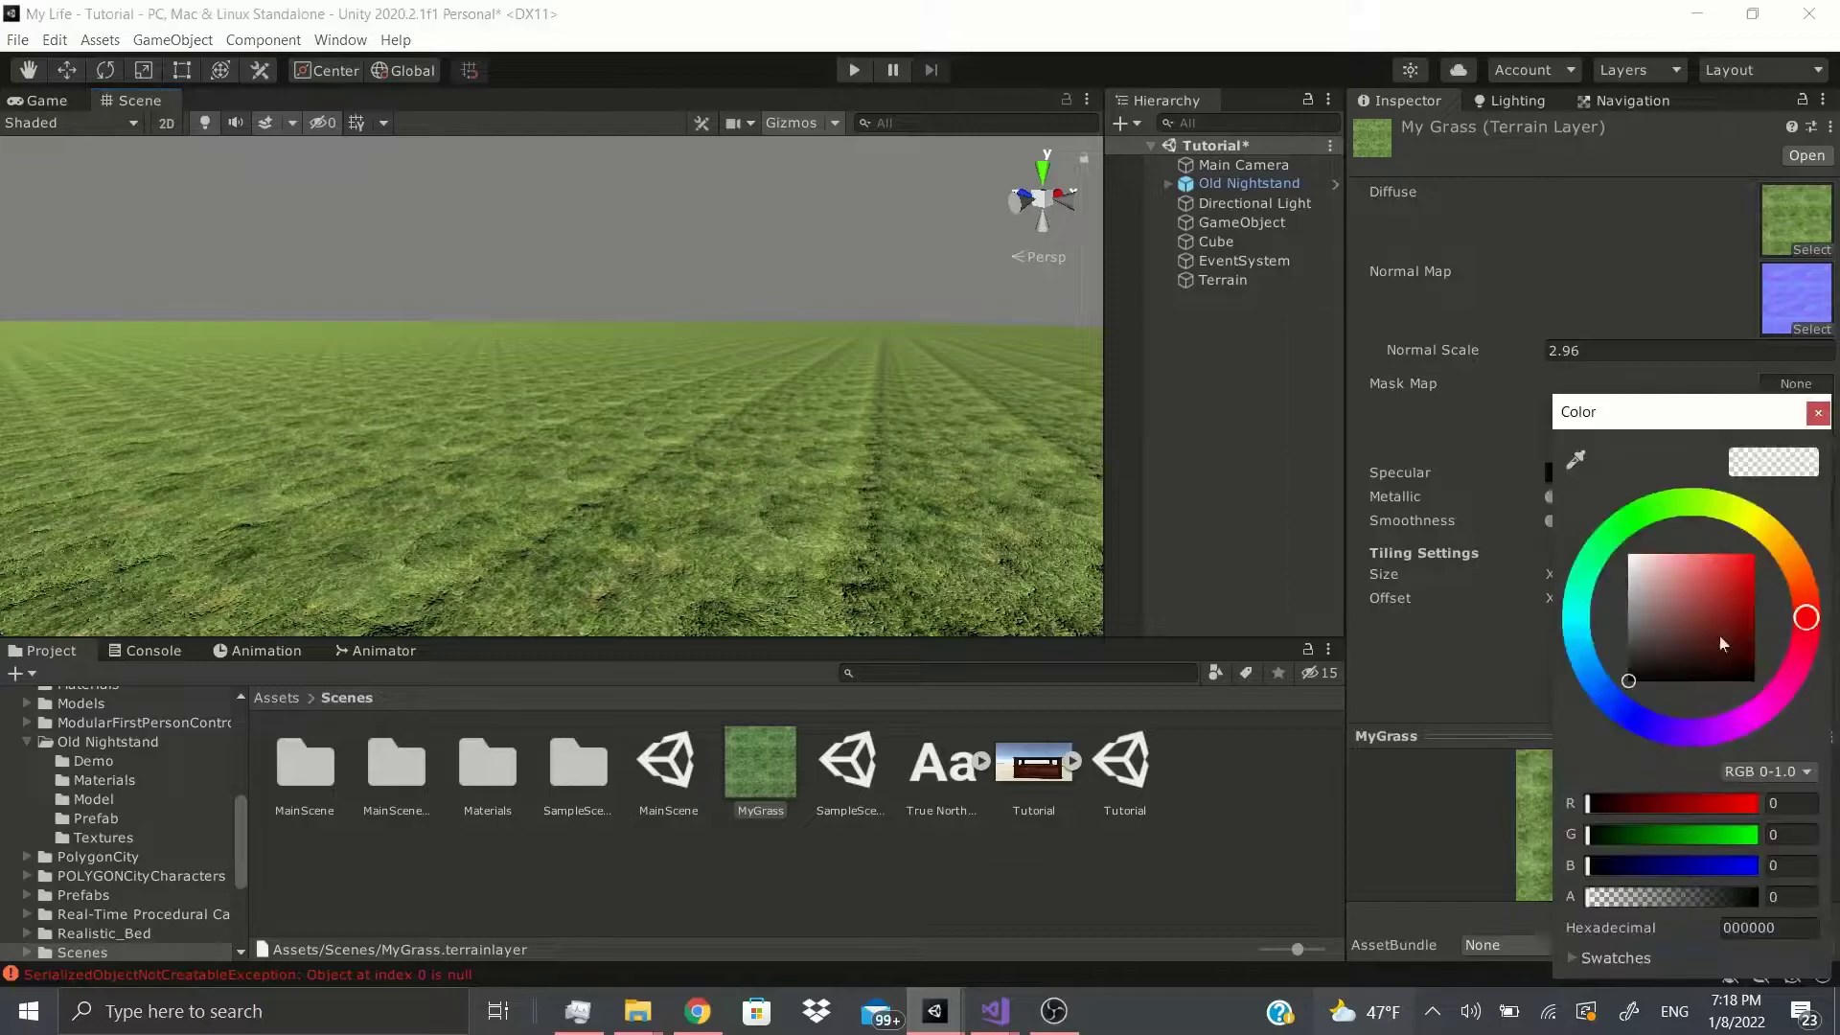
click(1691, 628)
drag(1694, 619, 1550, 471)
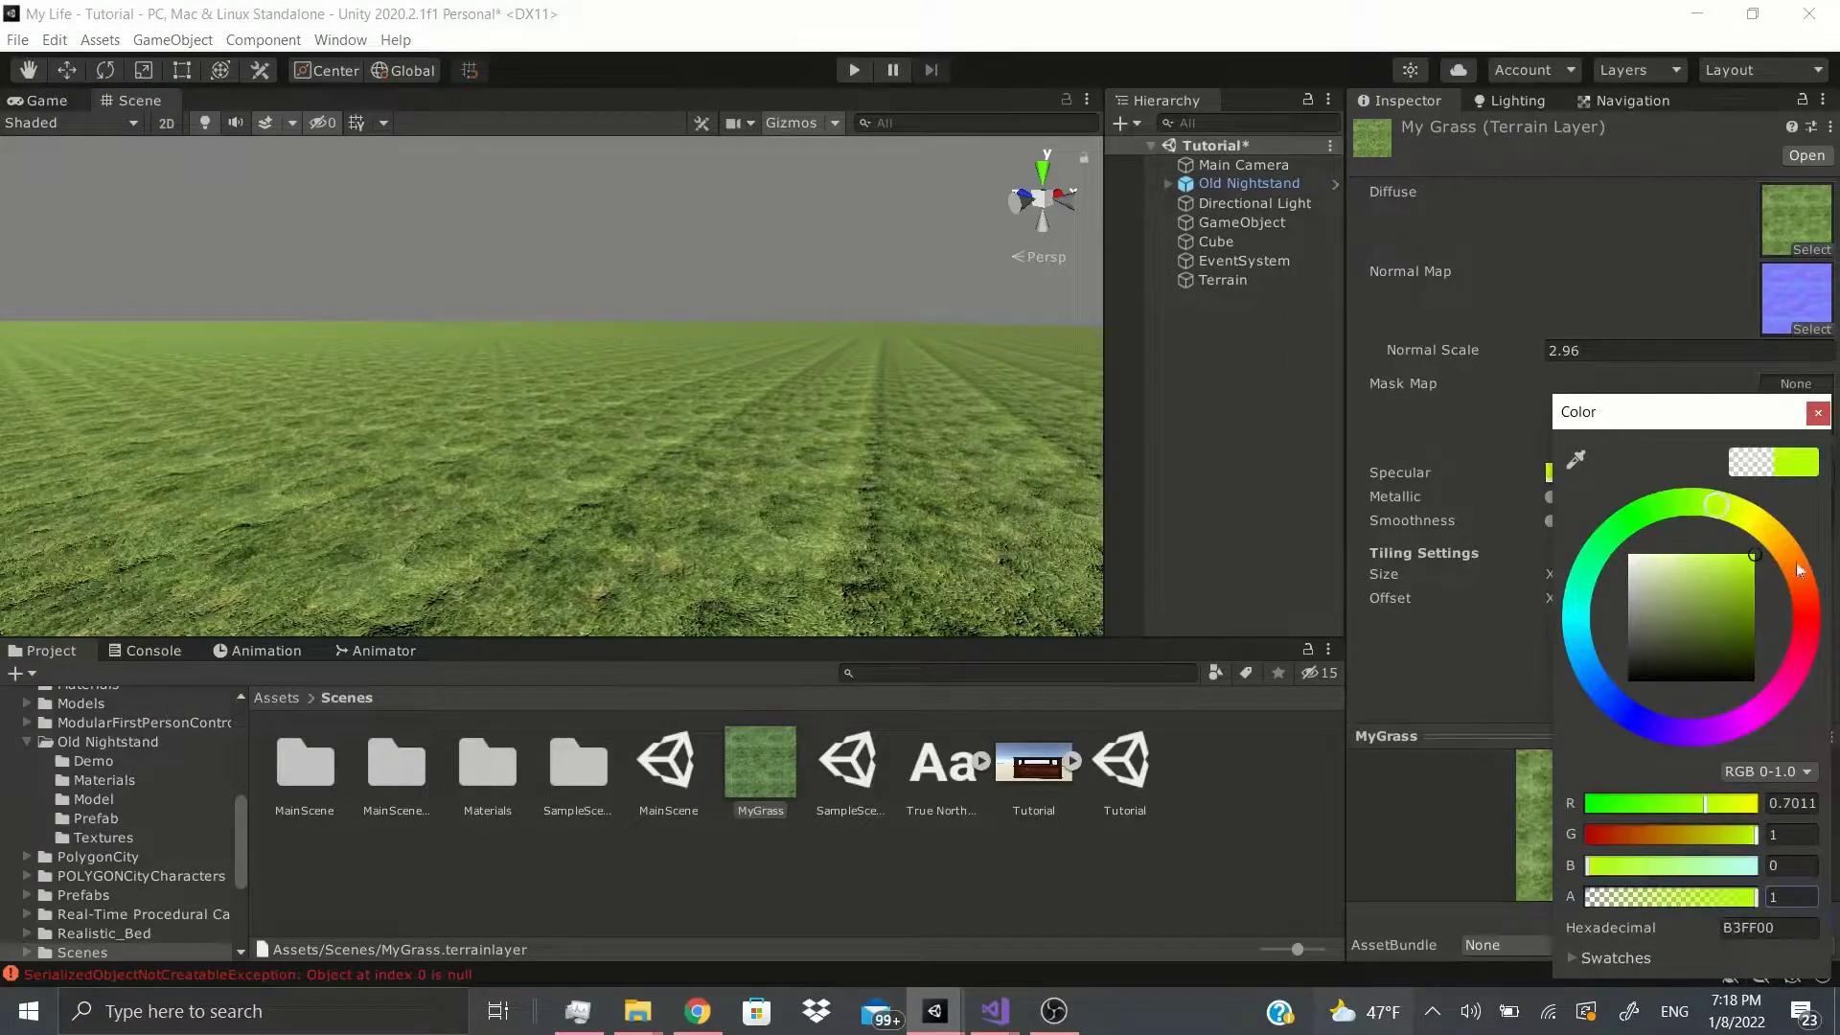
drag(1799, 570, 1811, 618)
click(1815, 413)
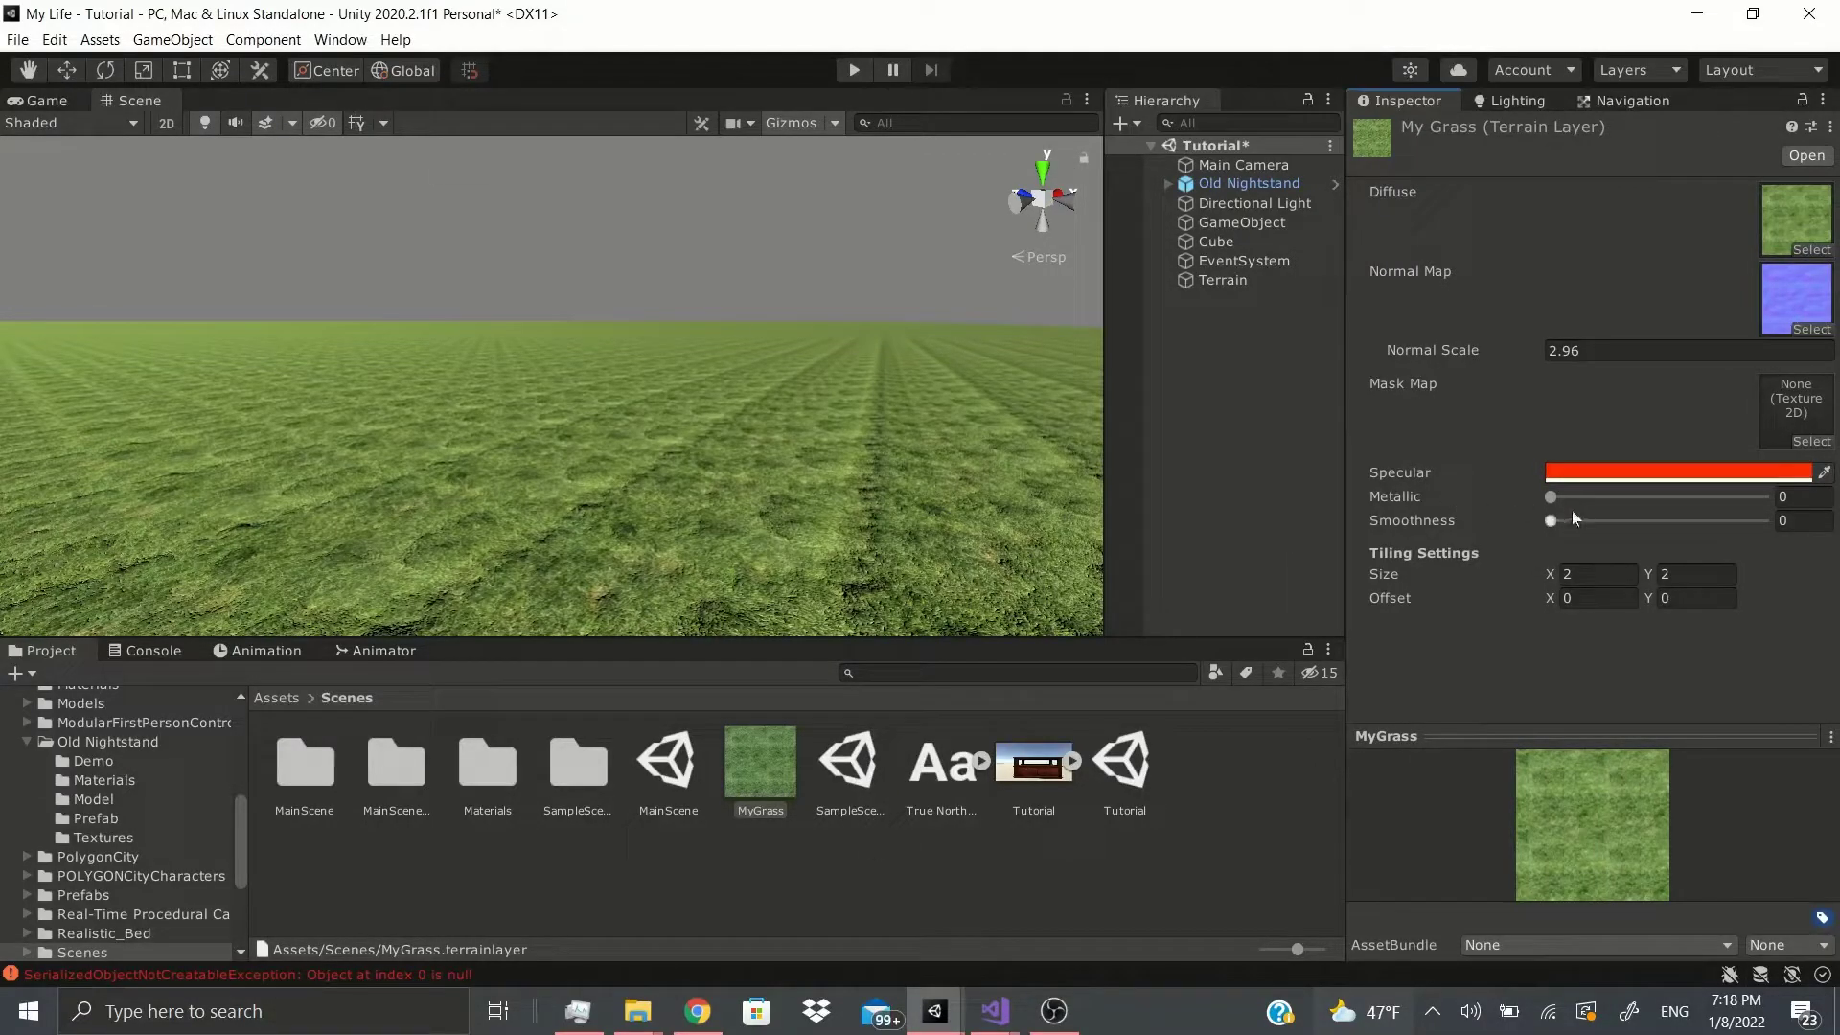
- Set the MyGrass layer's metallic value to 0.623 and its smoothness to 0.629
drag(1552, 498, 1761, 521)
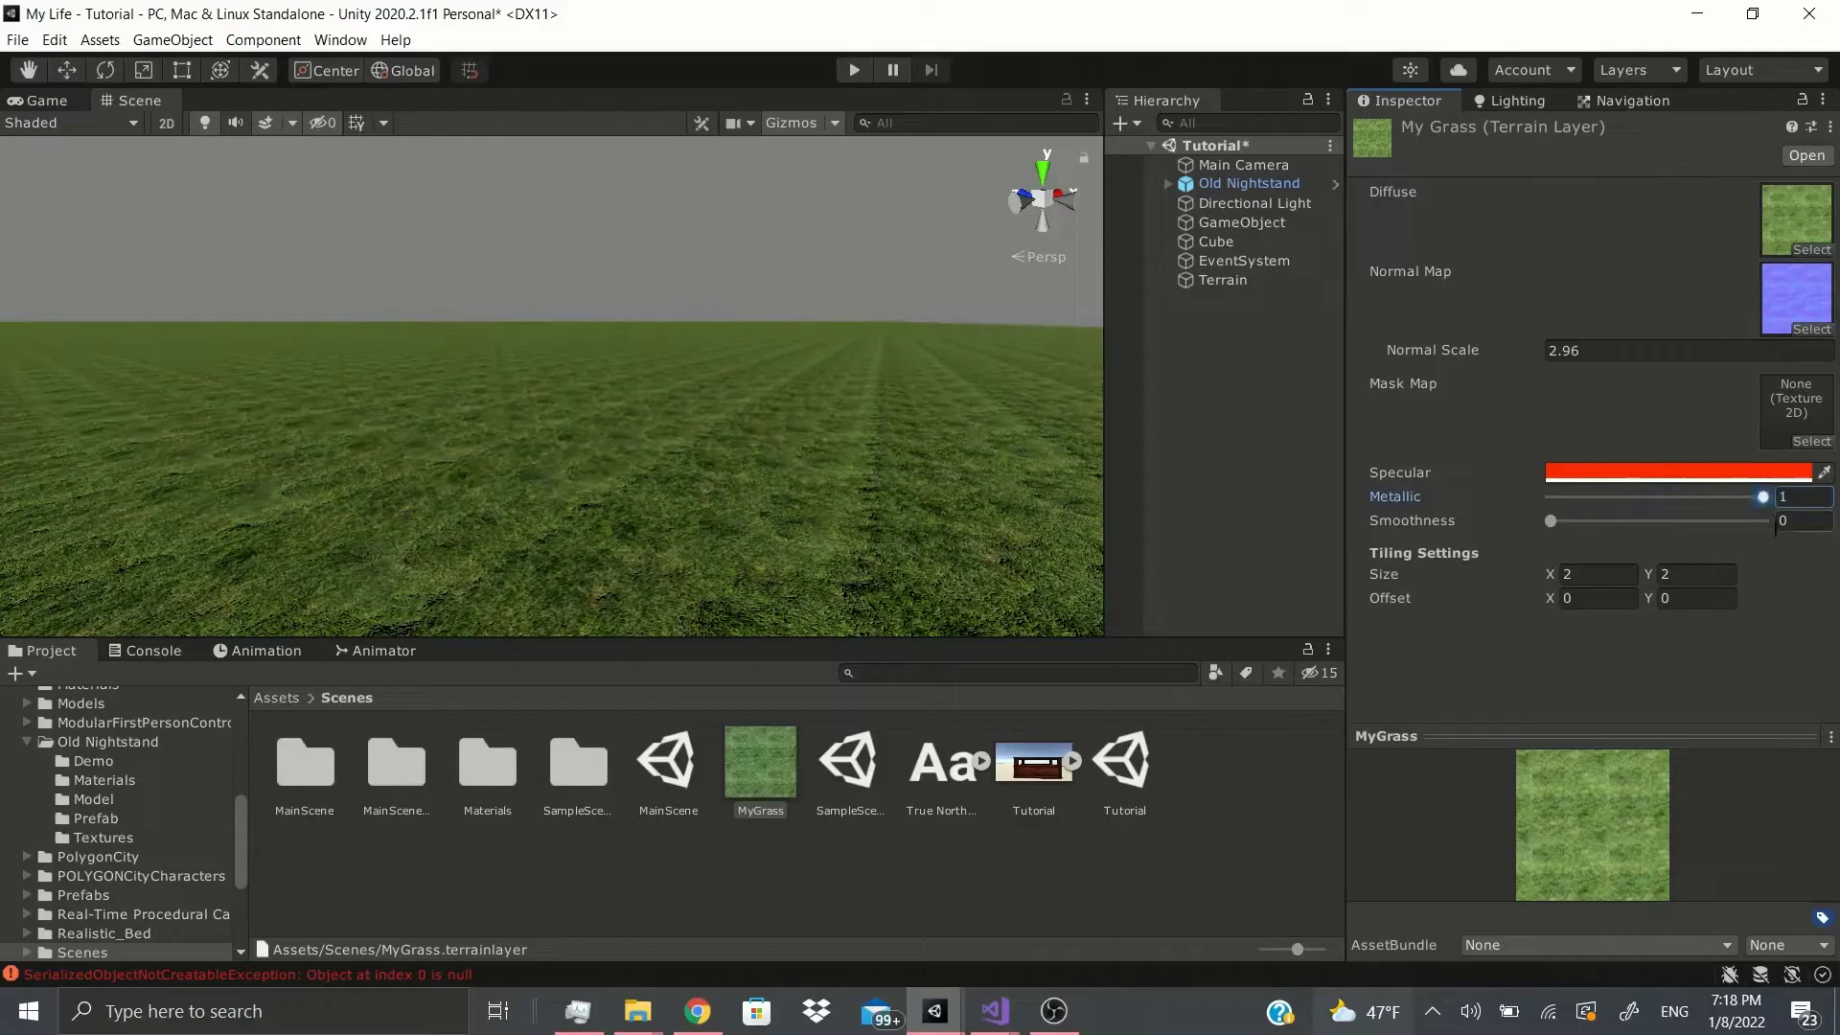
mouse_move(1552, 513)
mouse_down()
mouse_move(1705, 556)
mouse_move(1766, 546)
mouse_move(1546, 498)
mouse_up()
drag(1762, 520, 1684, 521)
drag(1552, 497, 1683, 498)
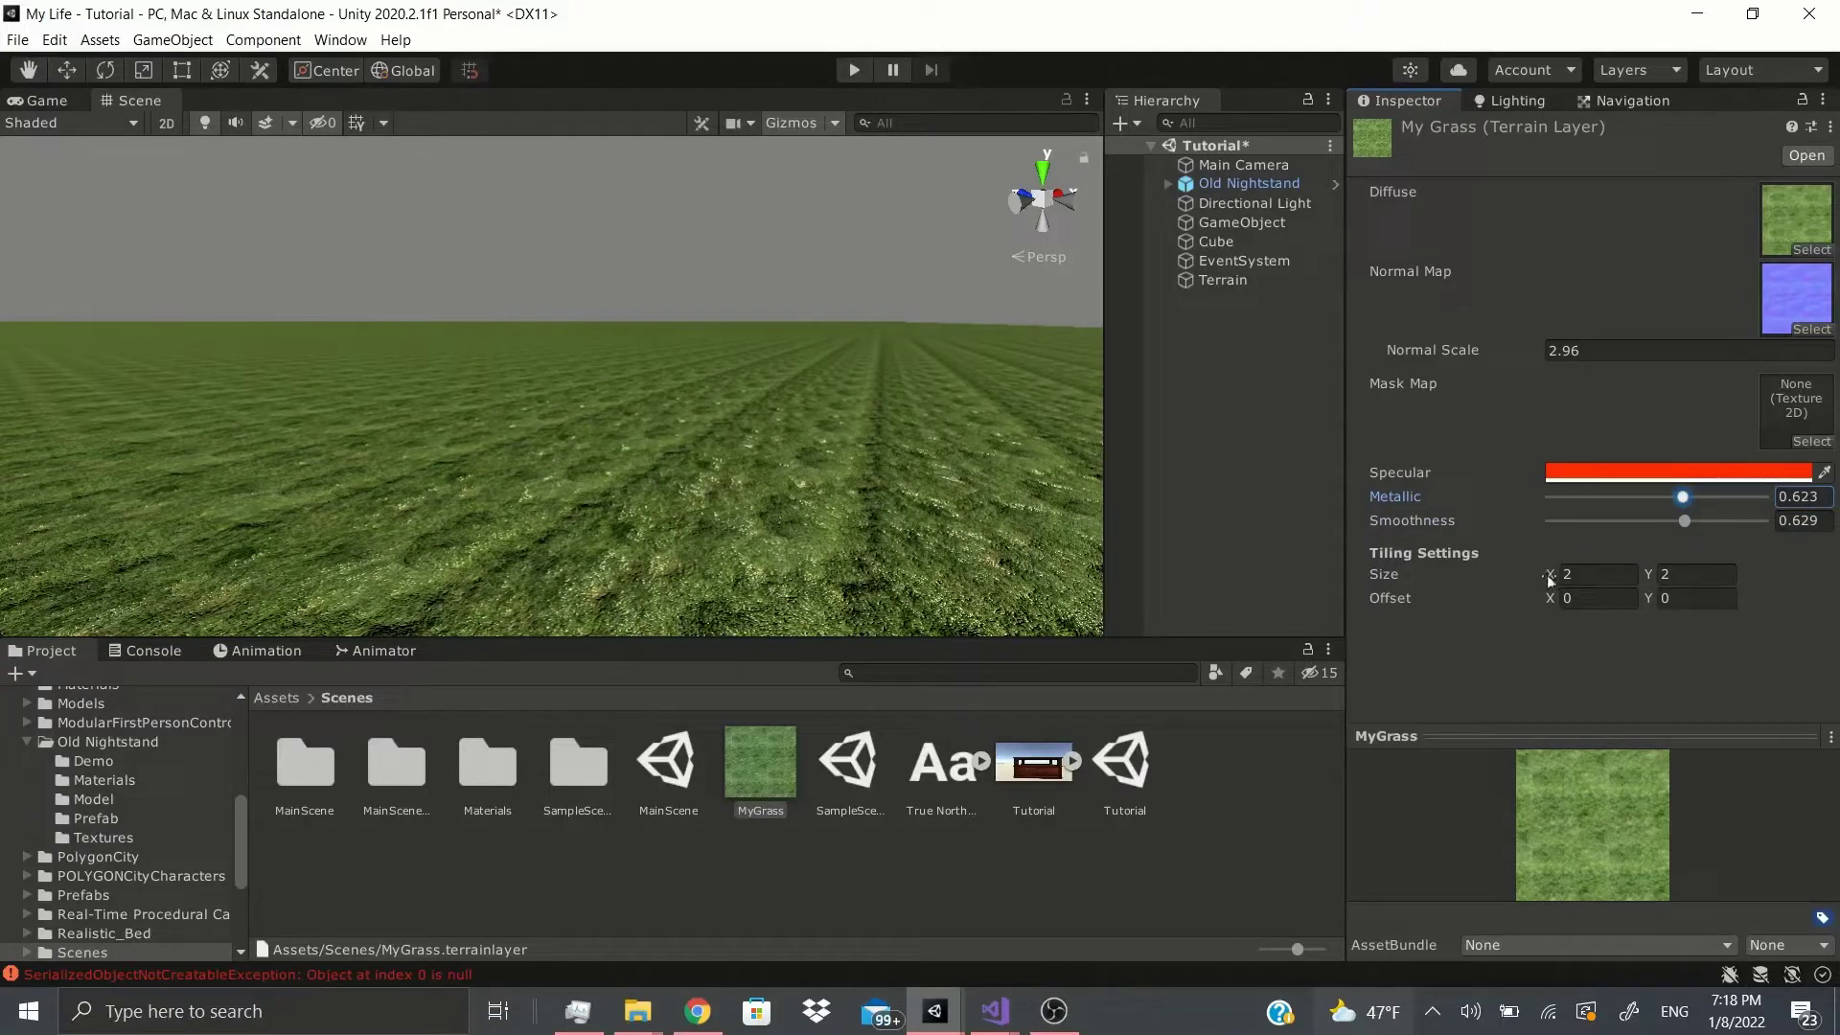
- Set the MyGrass layer's tiling size to X 2.66, Y 2.52 and its offset to X 2.04, Y 5.01
drag(1547, 573, 1793, 625)
click(1650, 580)
text(.52)
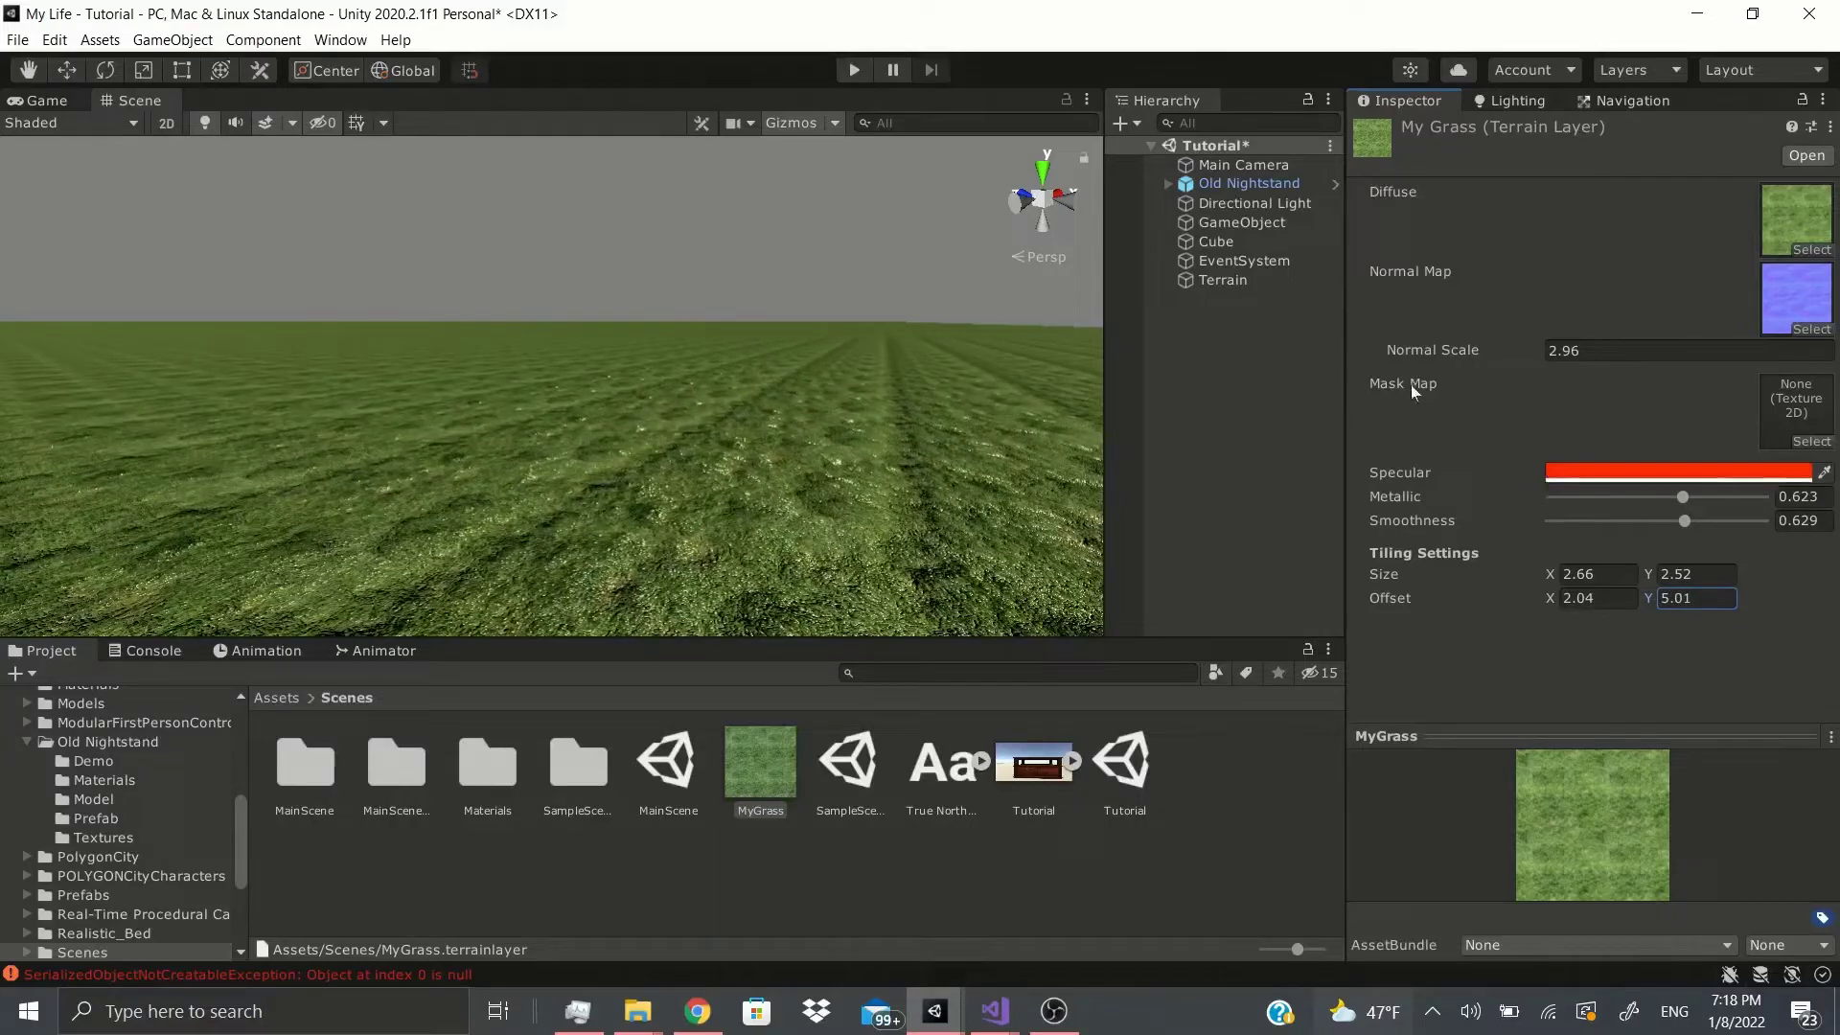
- Assign the Mask Zig-n-Zag texture as the MyGrass layer's mask map
click(1755, 437)
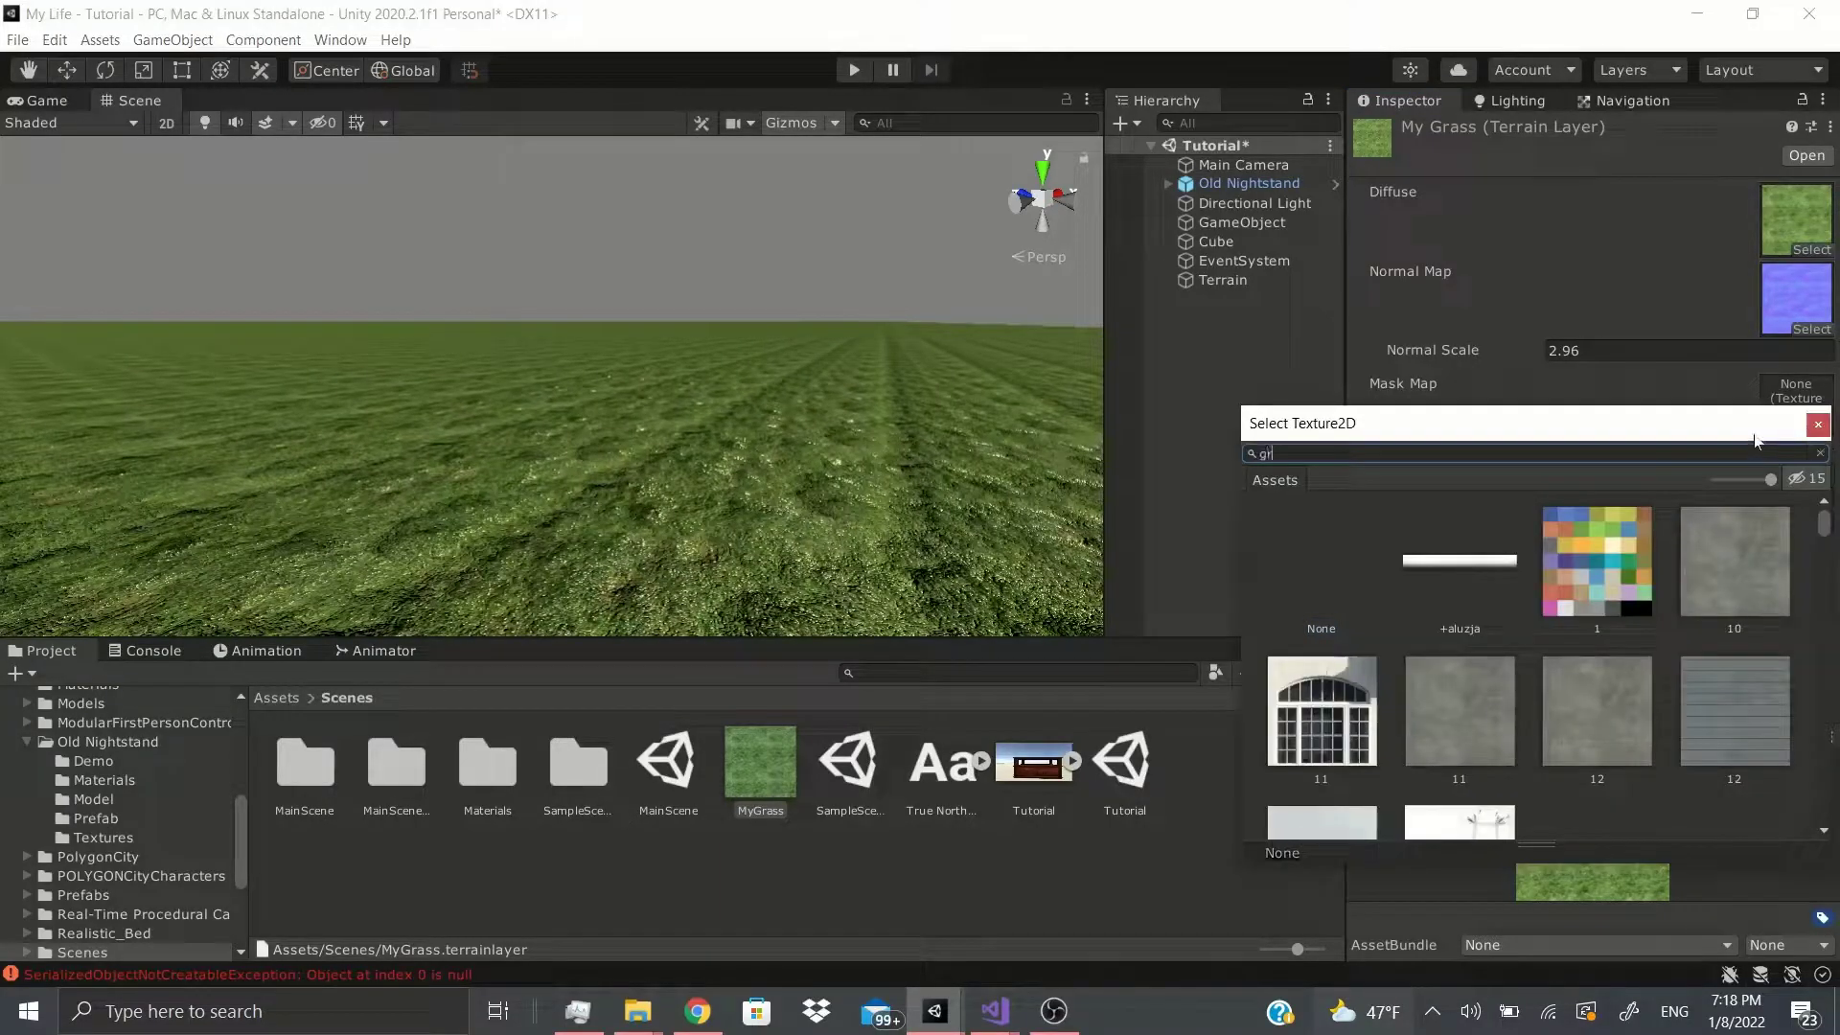
text(grass)
key(BackSpace)
key(BackSpace)
key(BackSpace)
key(BackSpace)
key(BackSpace)
text(mask)
click(1473, 558)
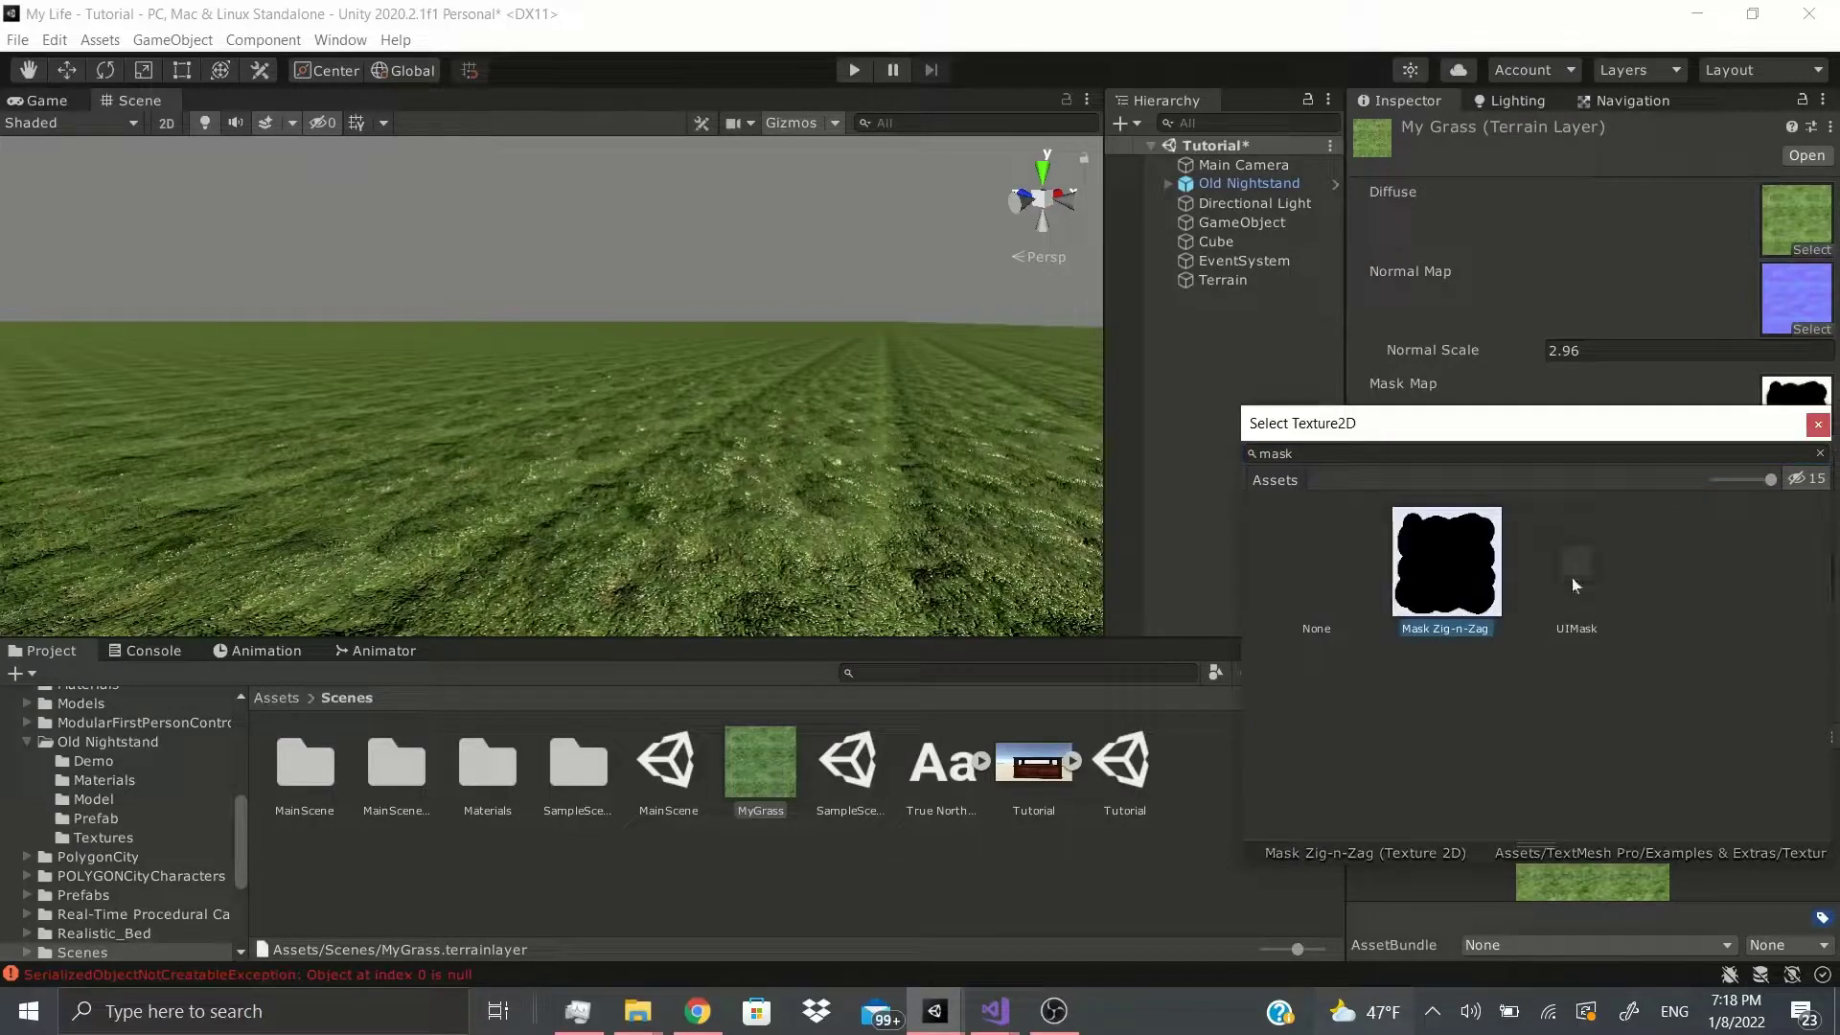
click(1817, 424)
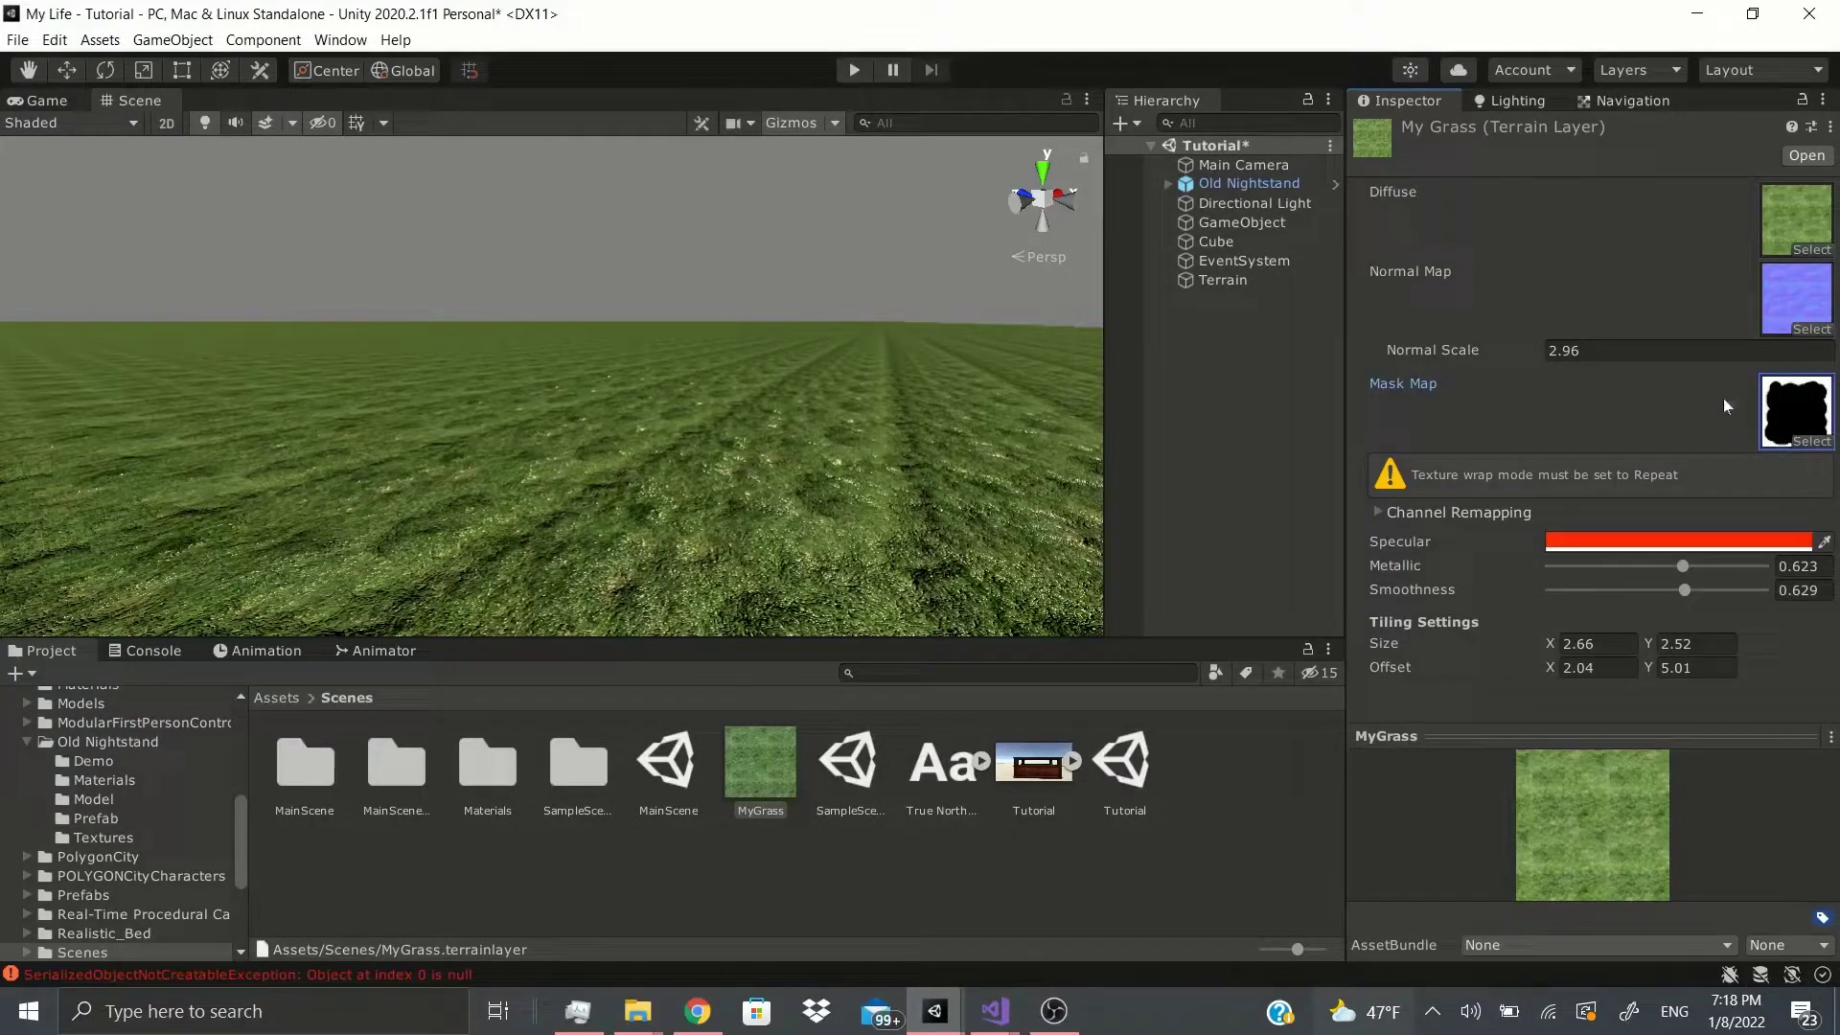
- Set the Mask Zig-n-Zag texture's wrap mode to Repeat and apply the import settings
click(1820, 425)
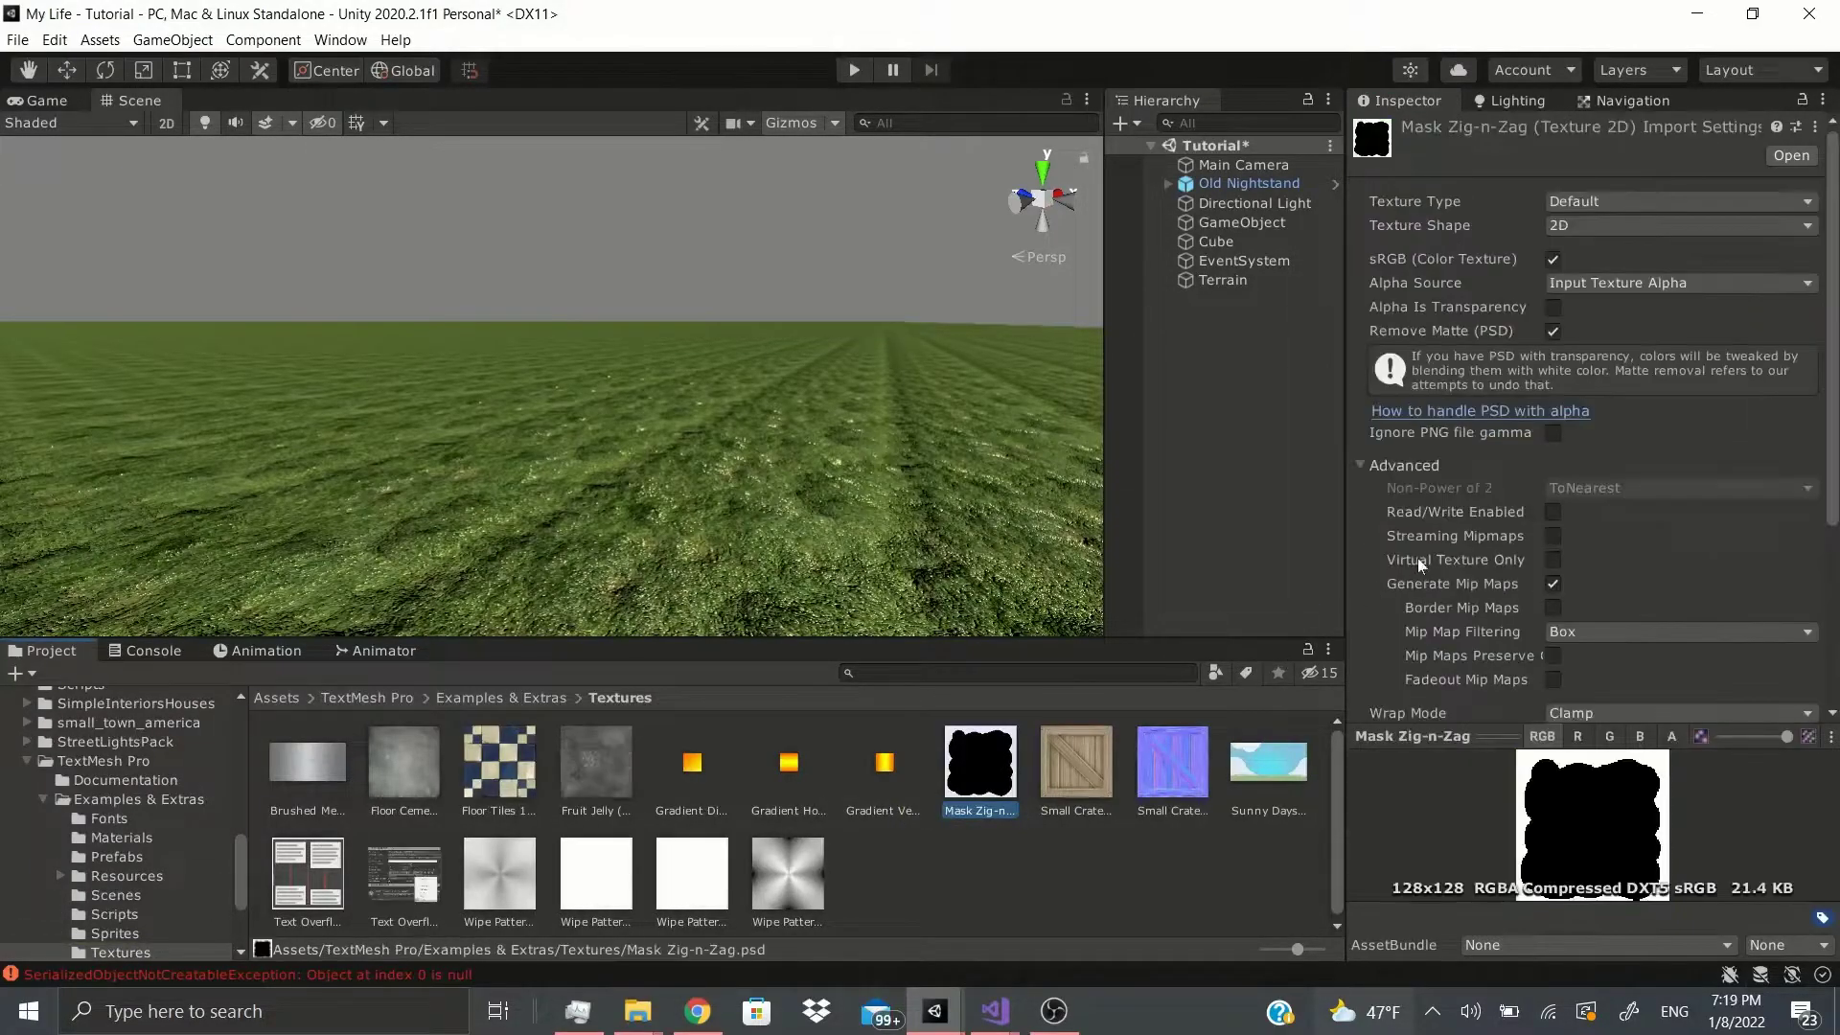
scroll(1497, 532, down, 3)
click(1677, 440)
click(1576, 464)
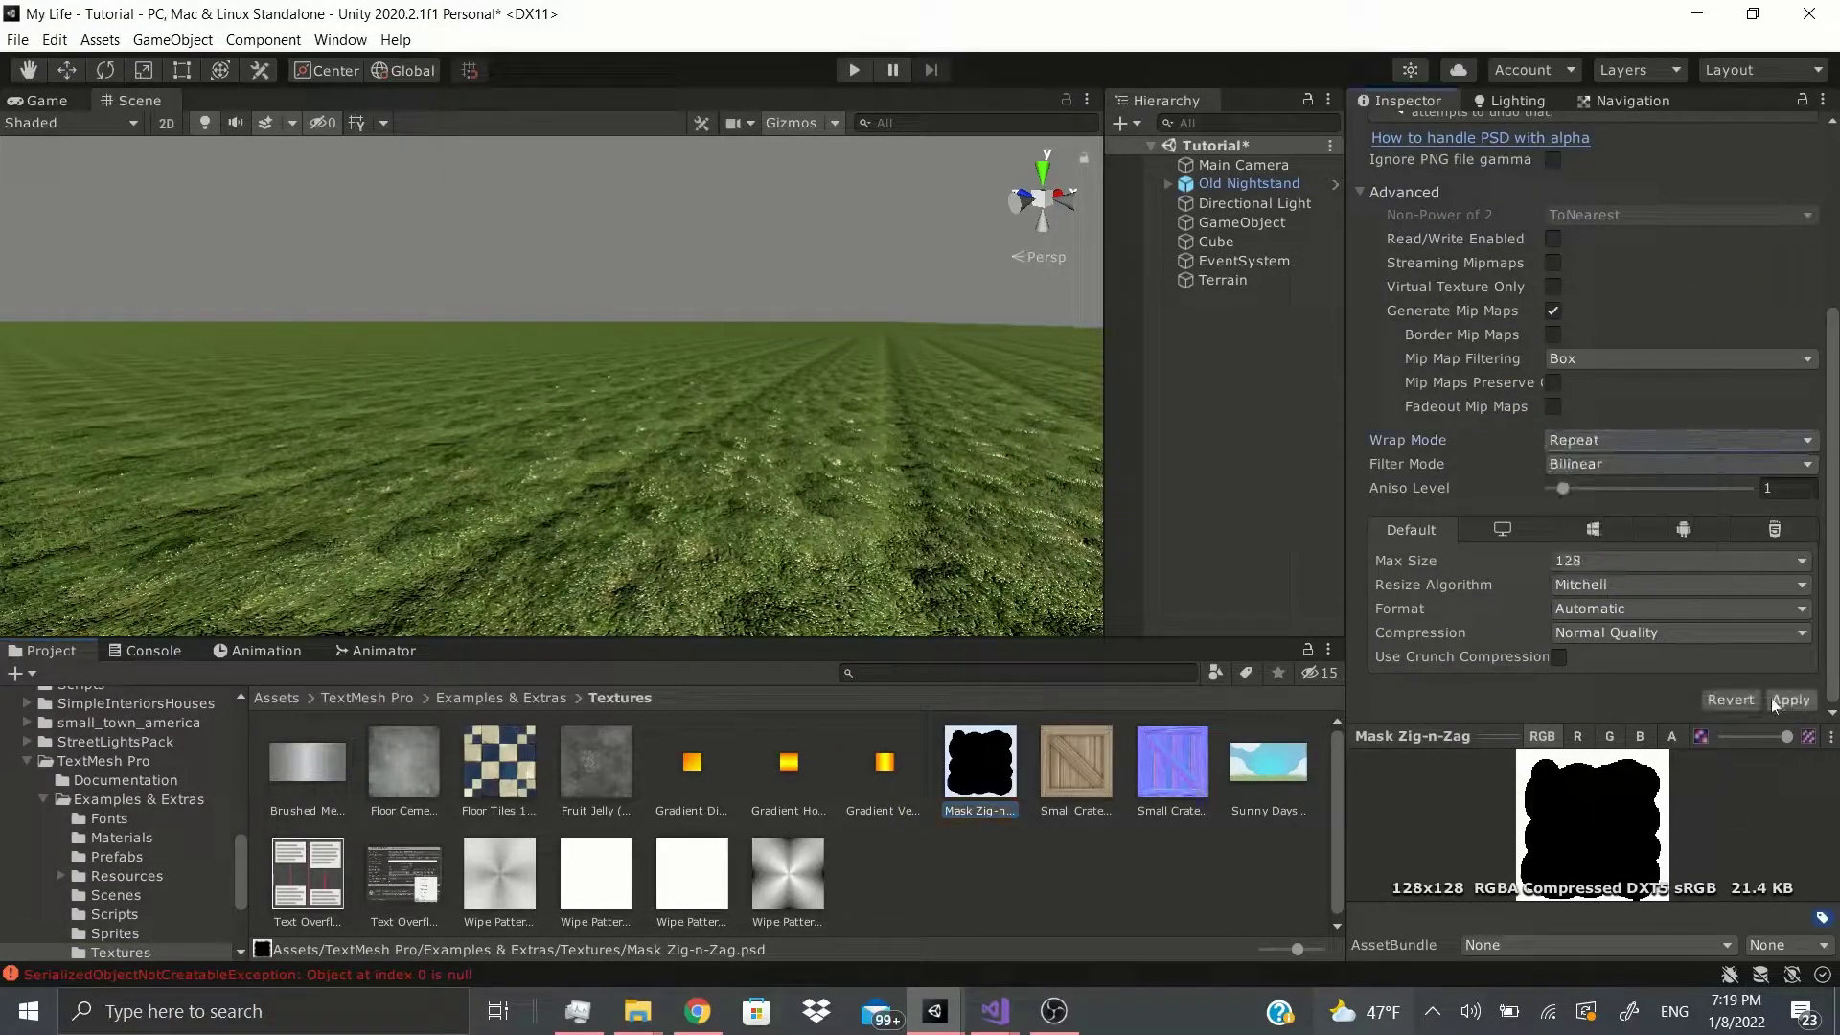
click(1778, 697)
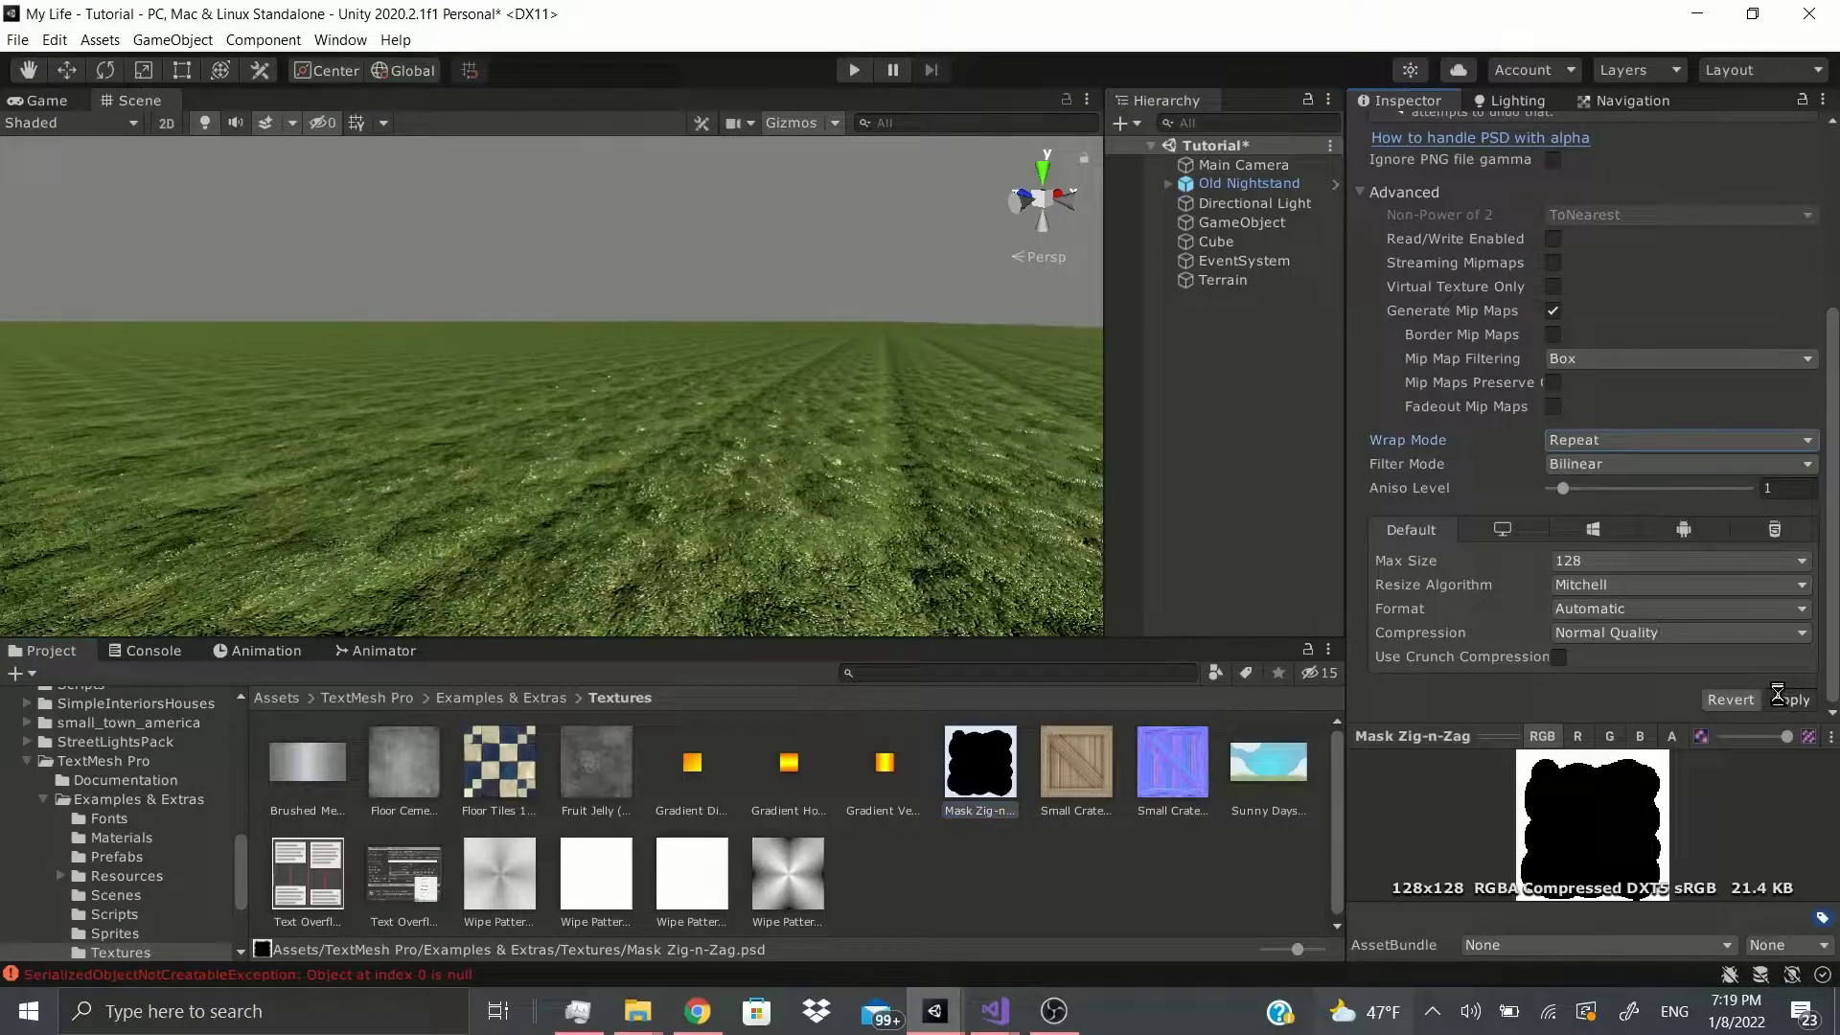
- Return to the Scenes folder and inspect the MyGrass terrain layer's settings
click(314, 697)
click(381, 496)
click(750, 788)
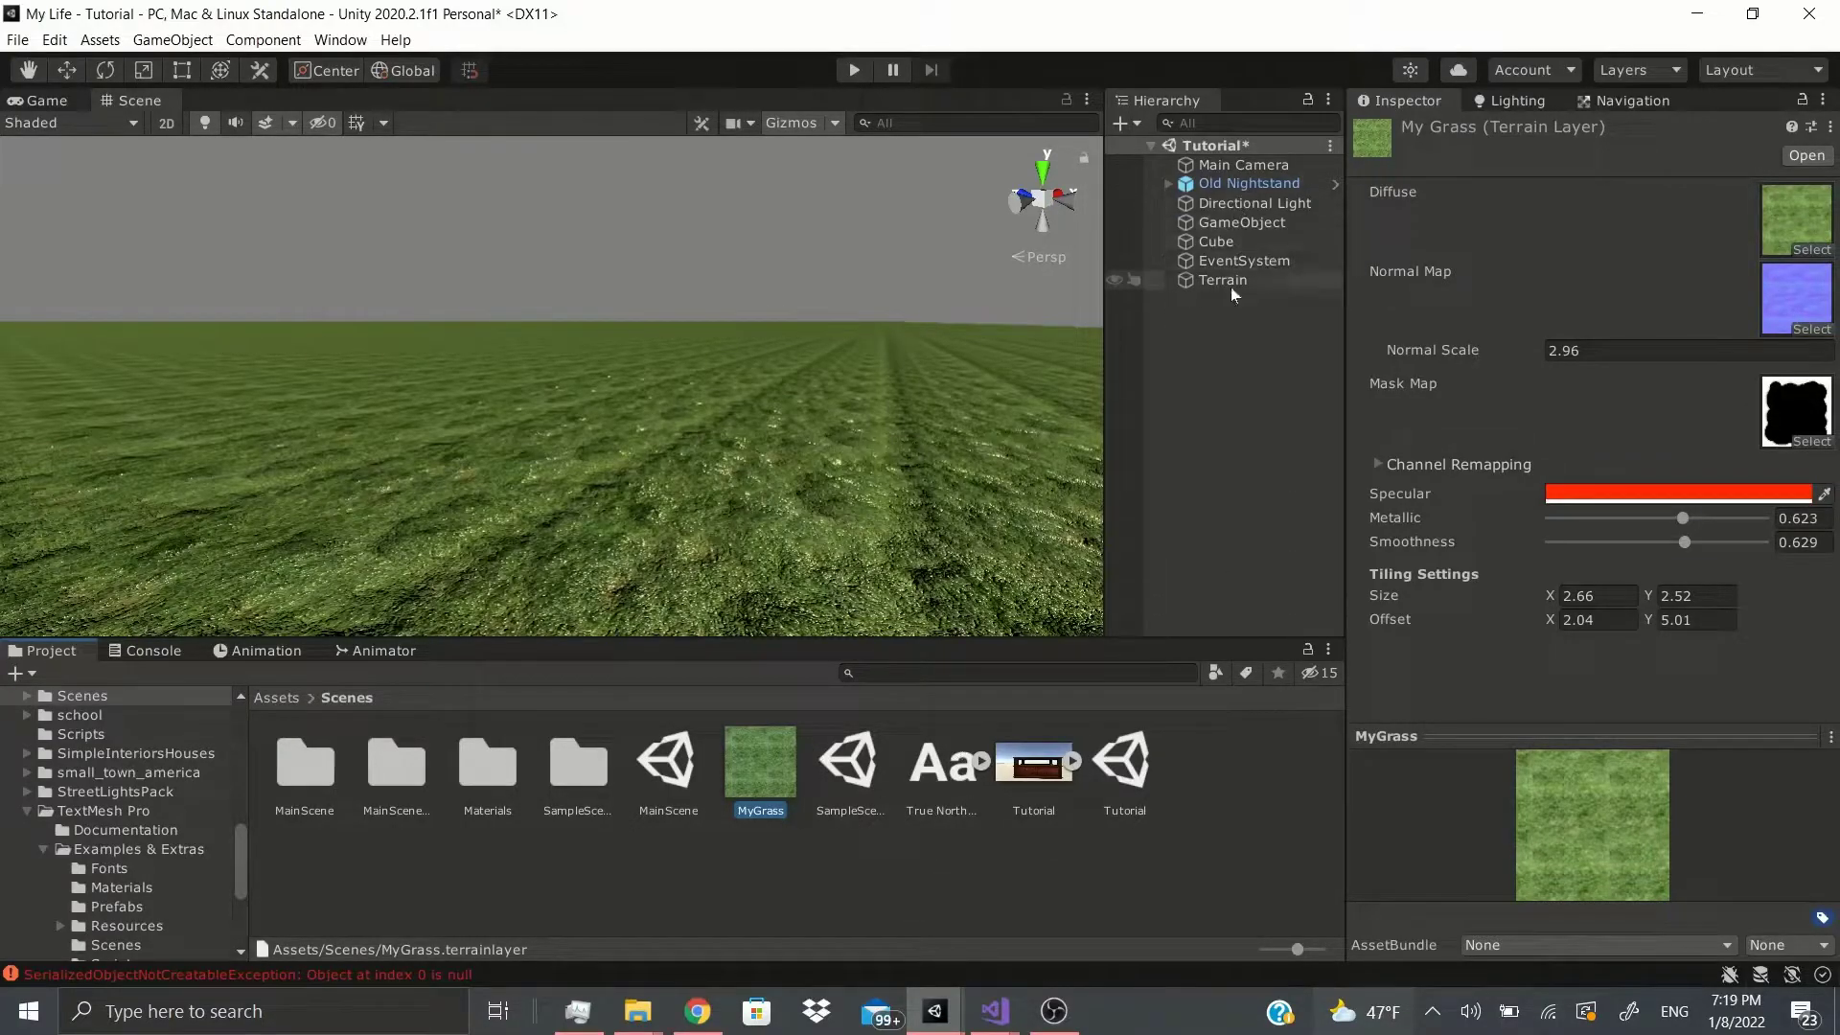
- Create a second terrain layer on the Terrain from the Ground 2 base colour texture
click(1244, 261)
click(1257, 279)
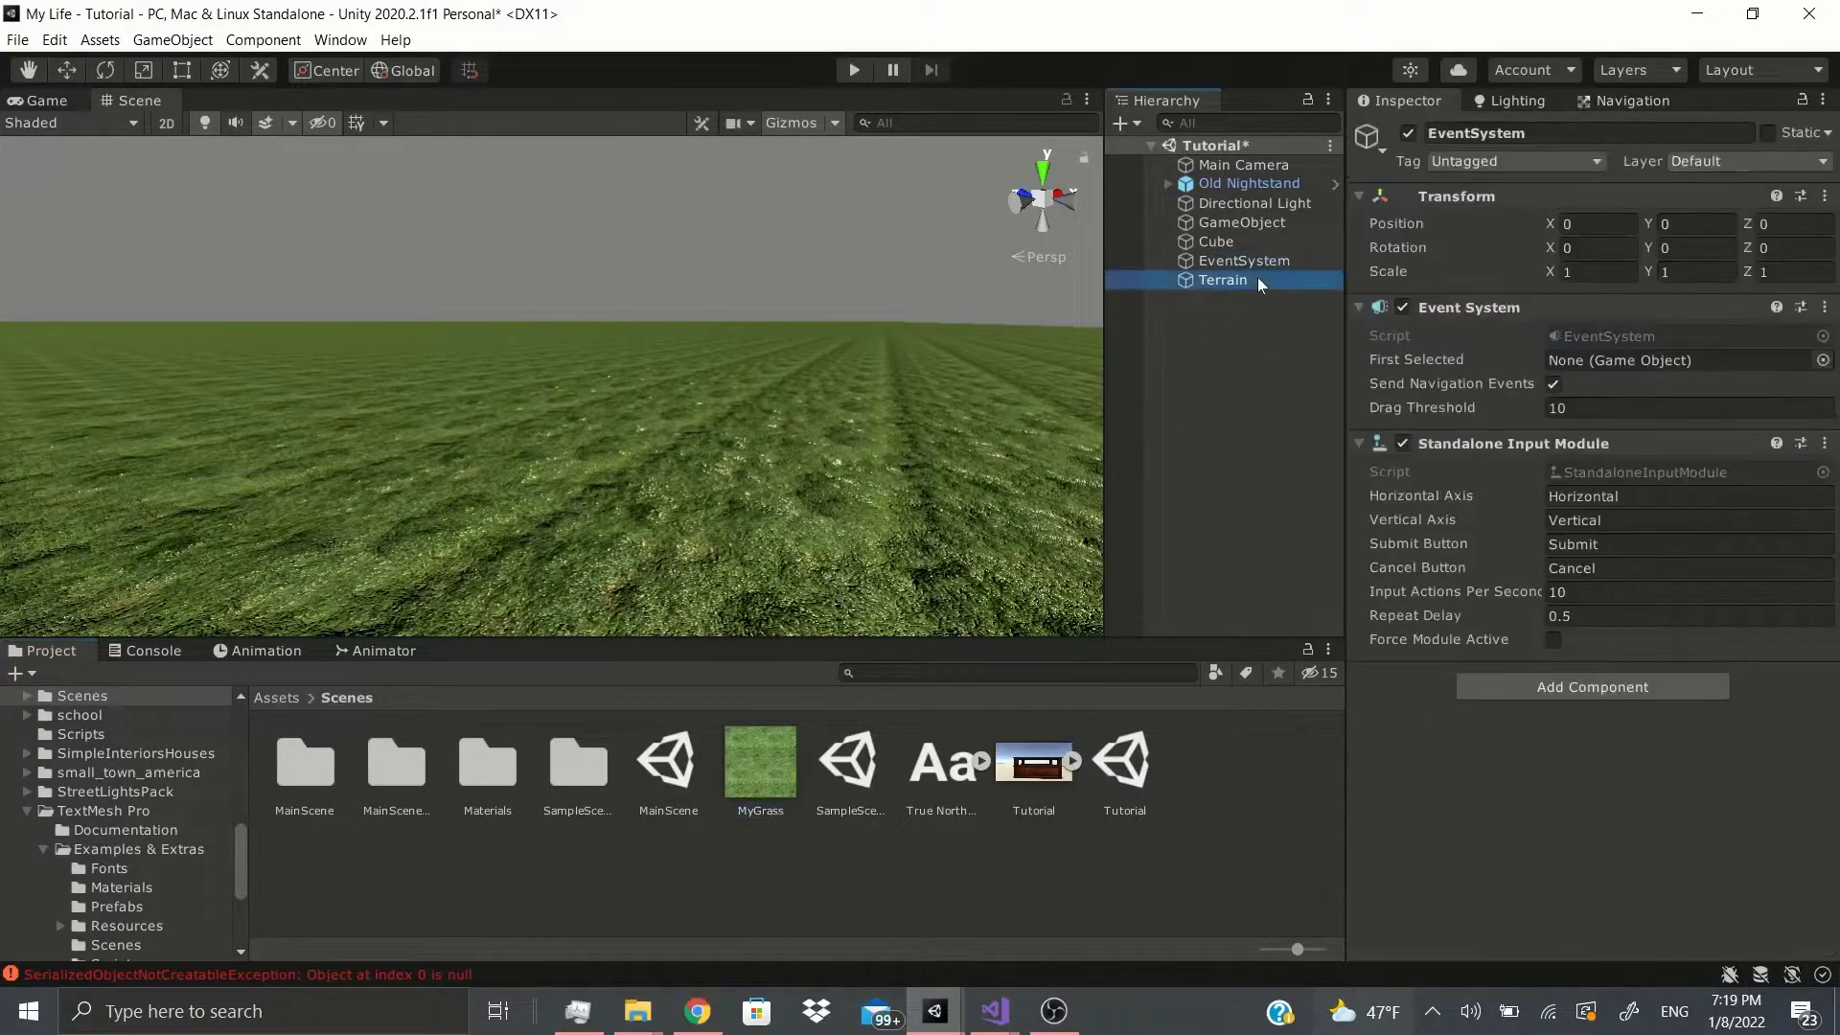
click(1767, 642)
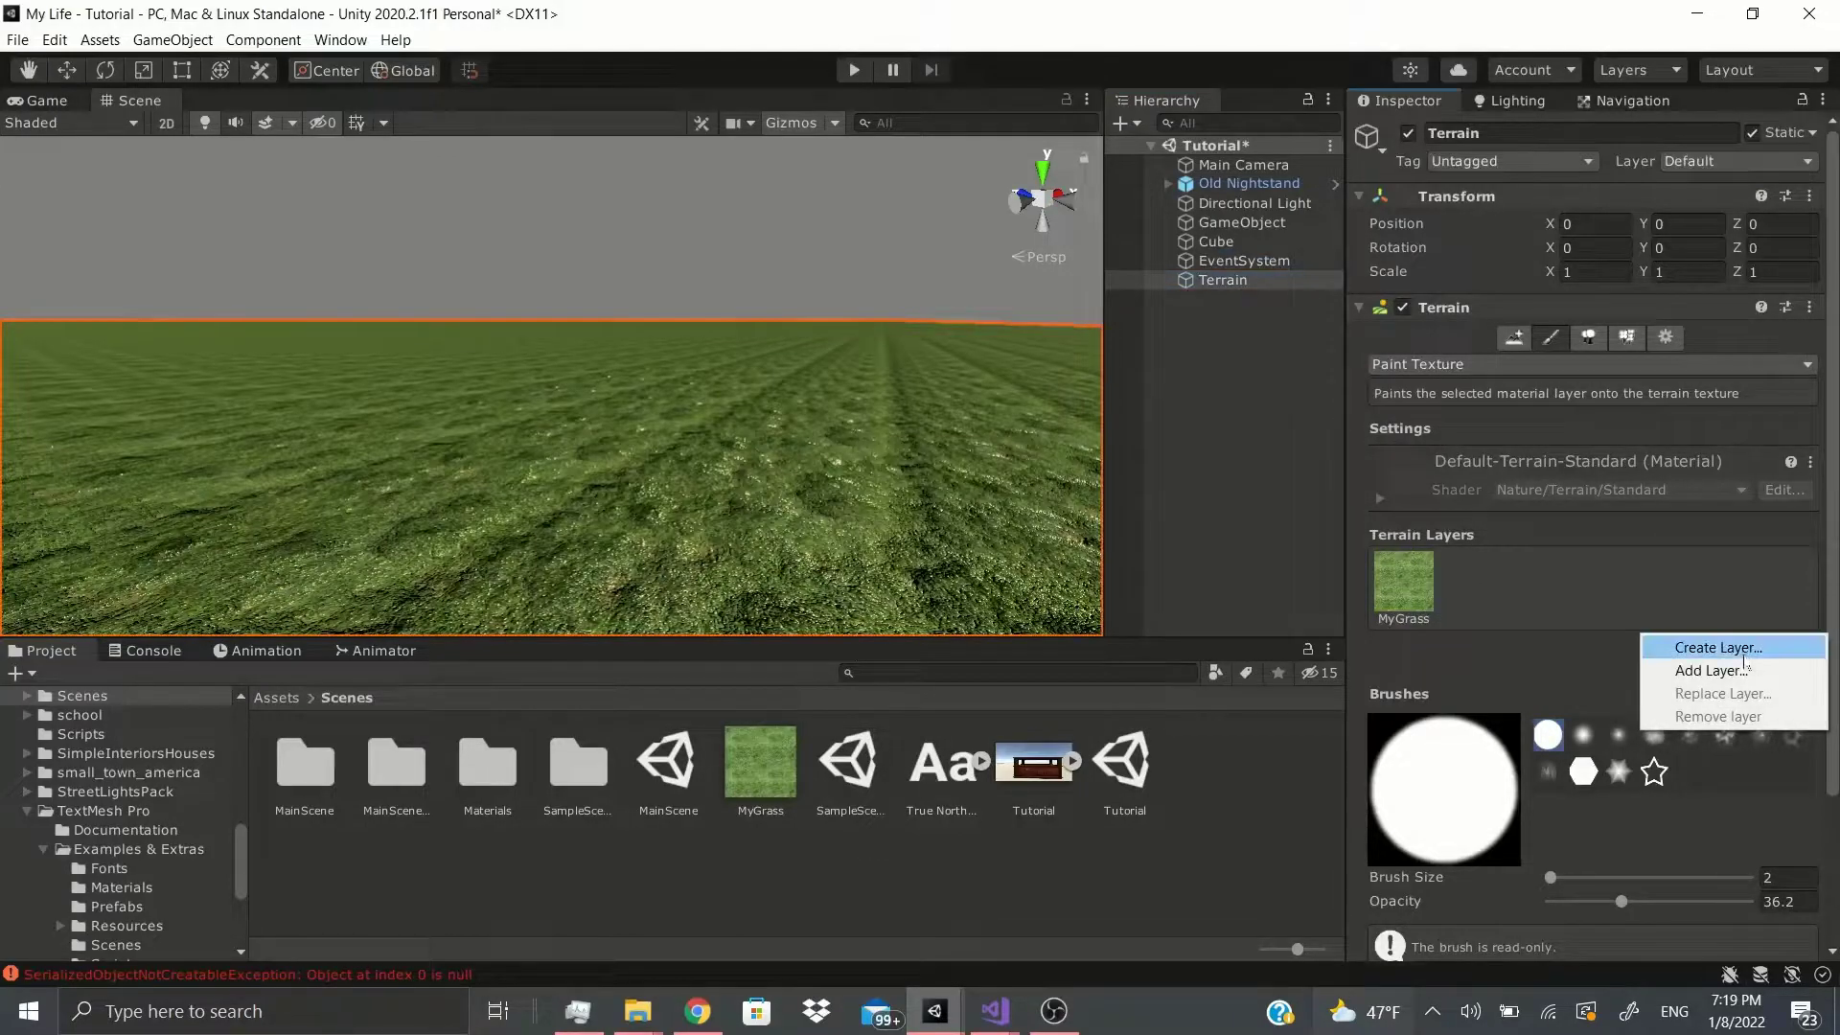
click(1746, 650)
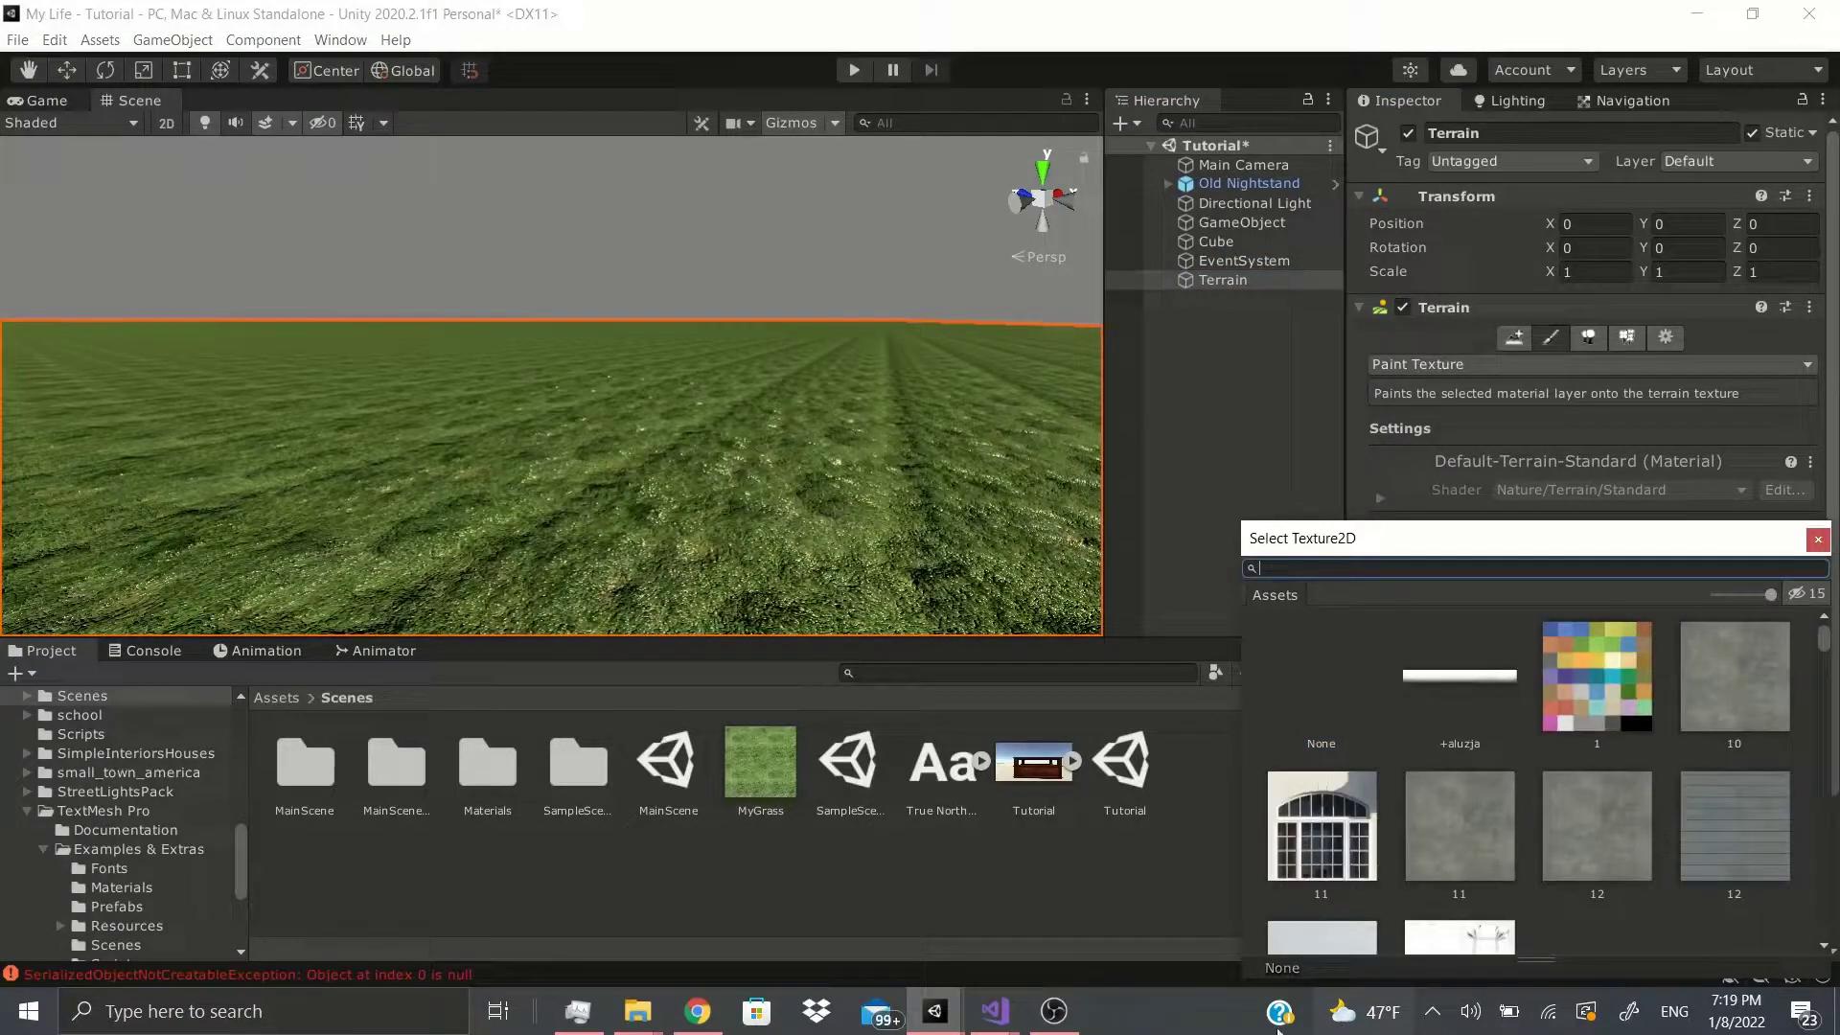
text(ground)
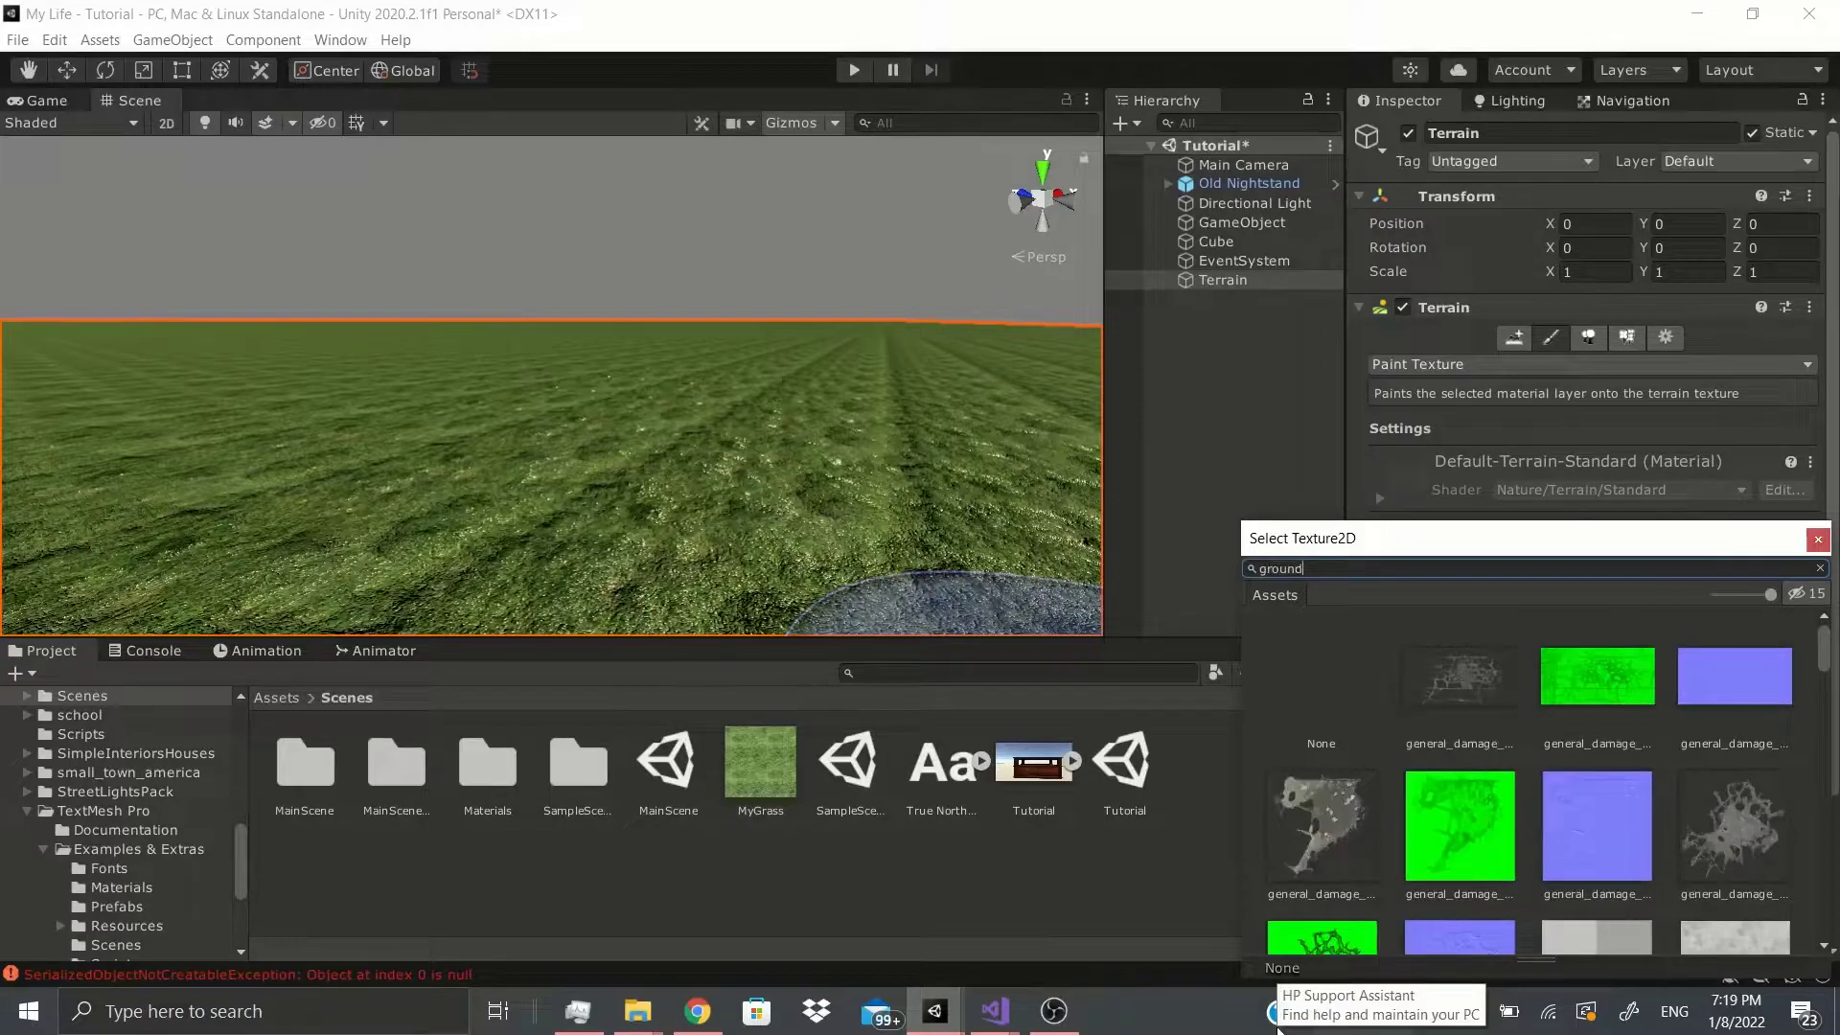
scroll(1518, 869, down, 3)
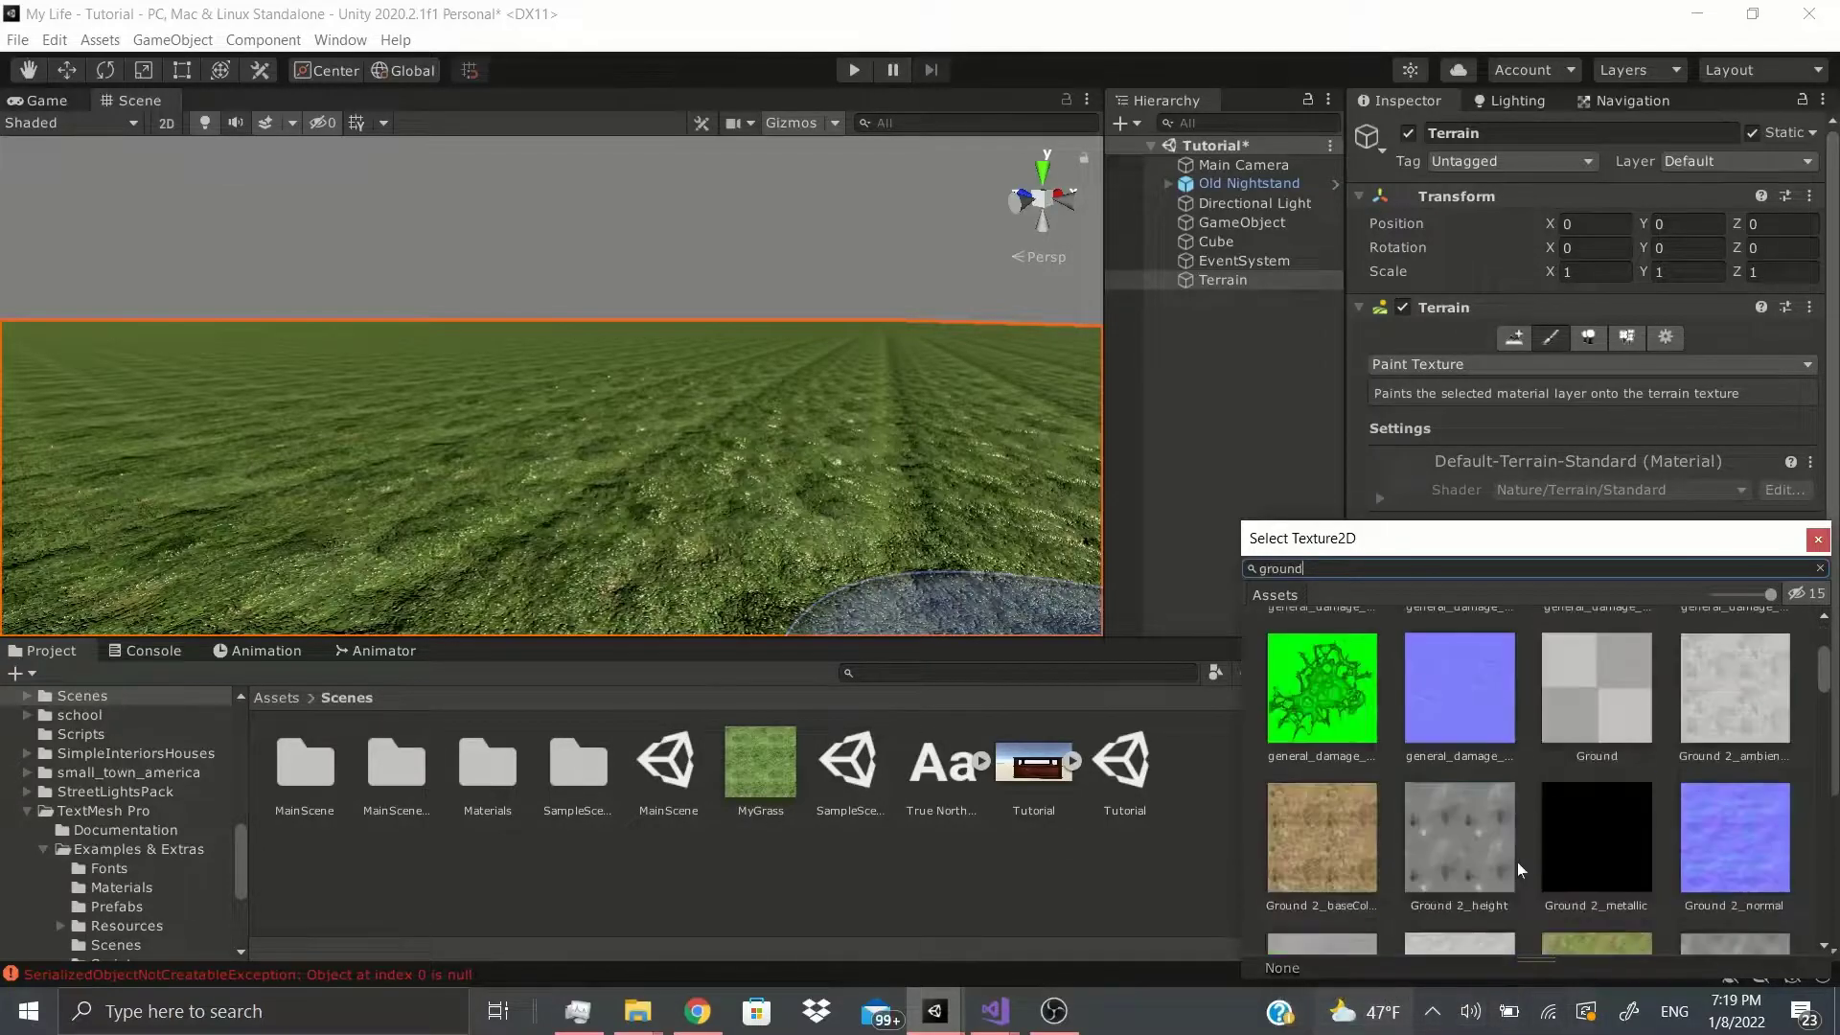
double_click(1302, 818)
- Select the new ground layer and paint a dirt patch with it in the middle of the grass terrain
click(1466, 589)
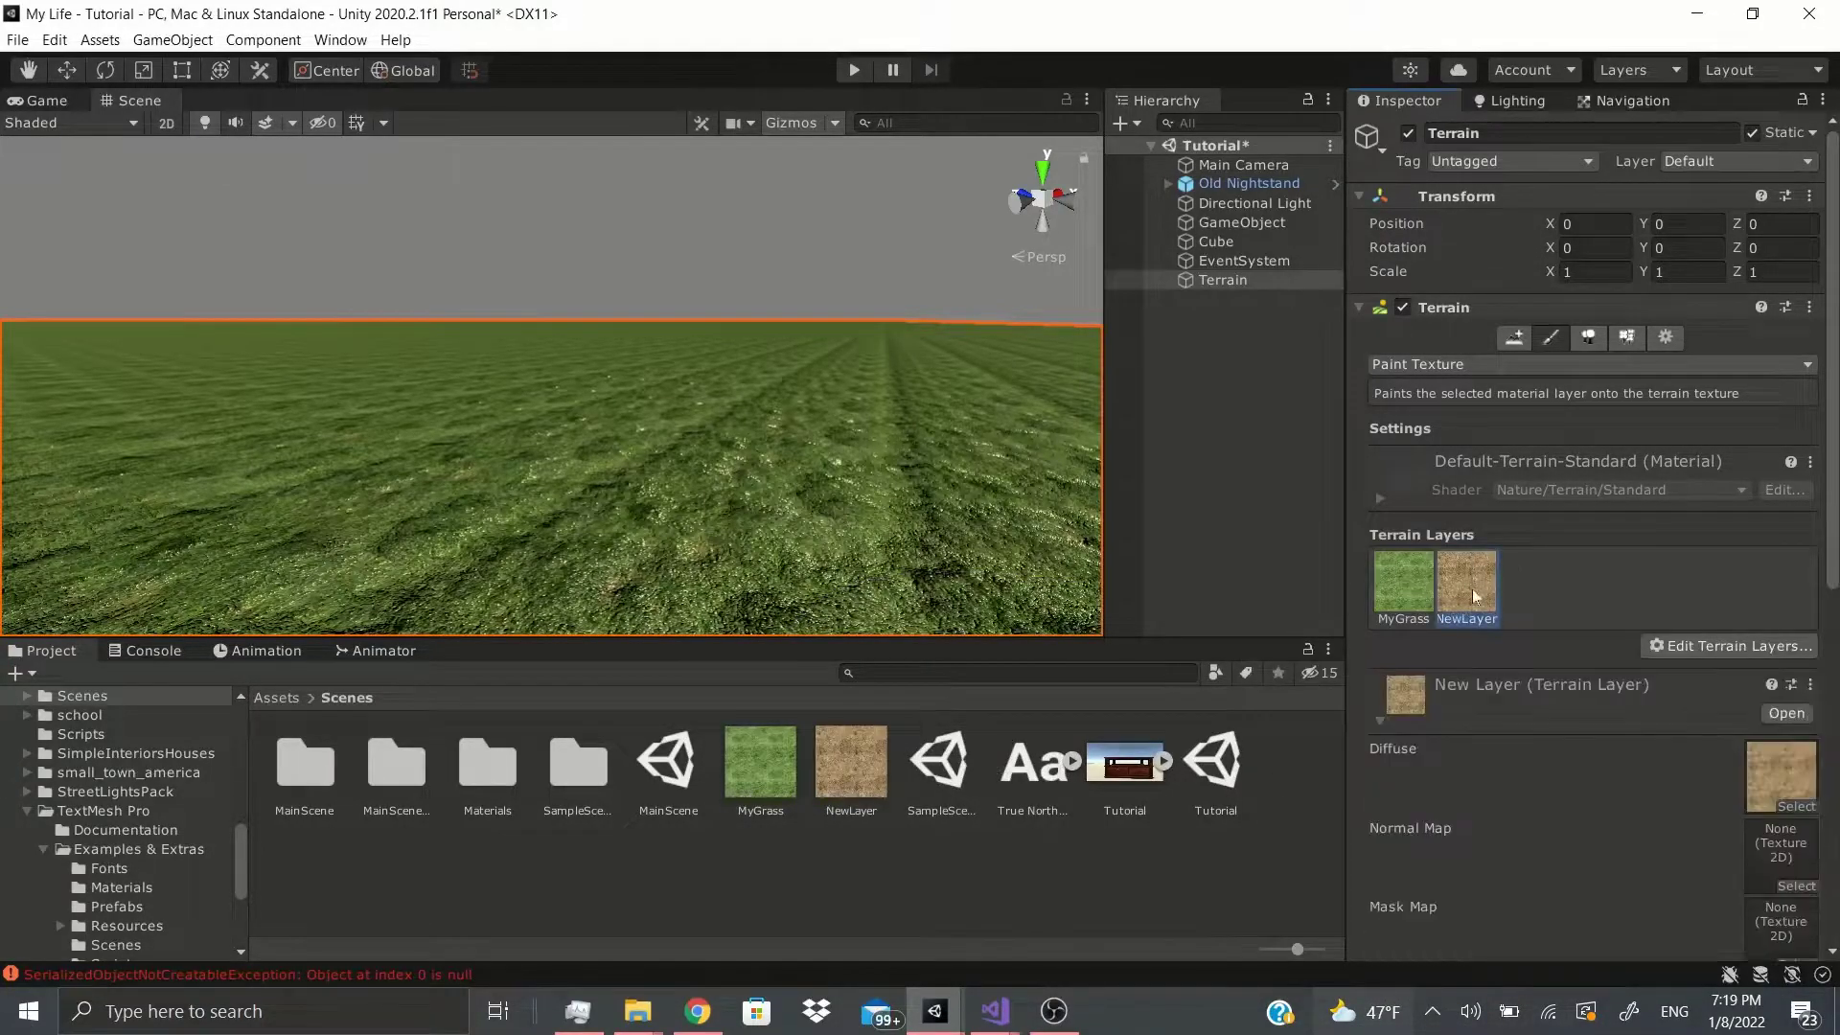
click(865, 774)
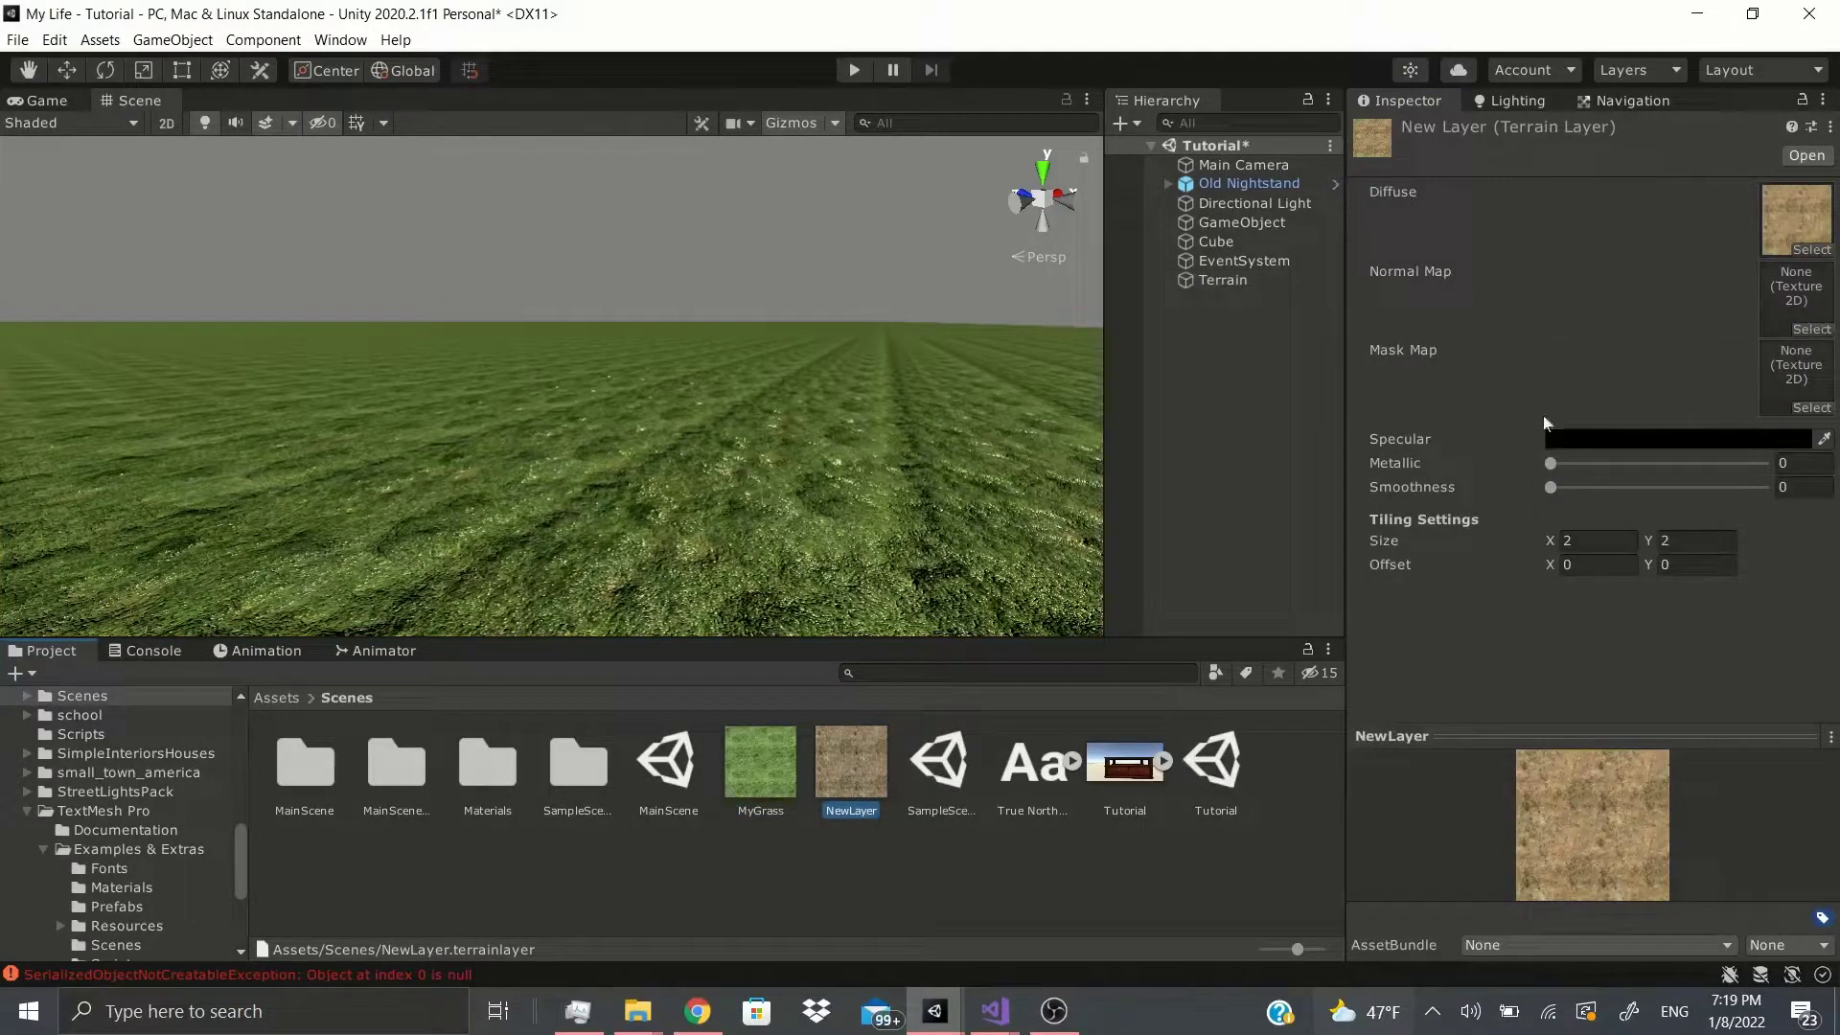
click(1014, 563)
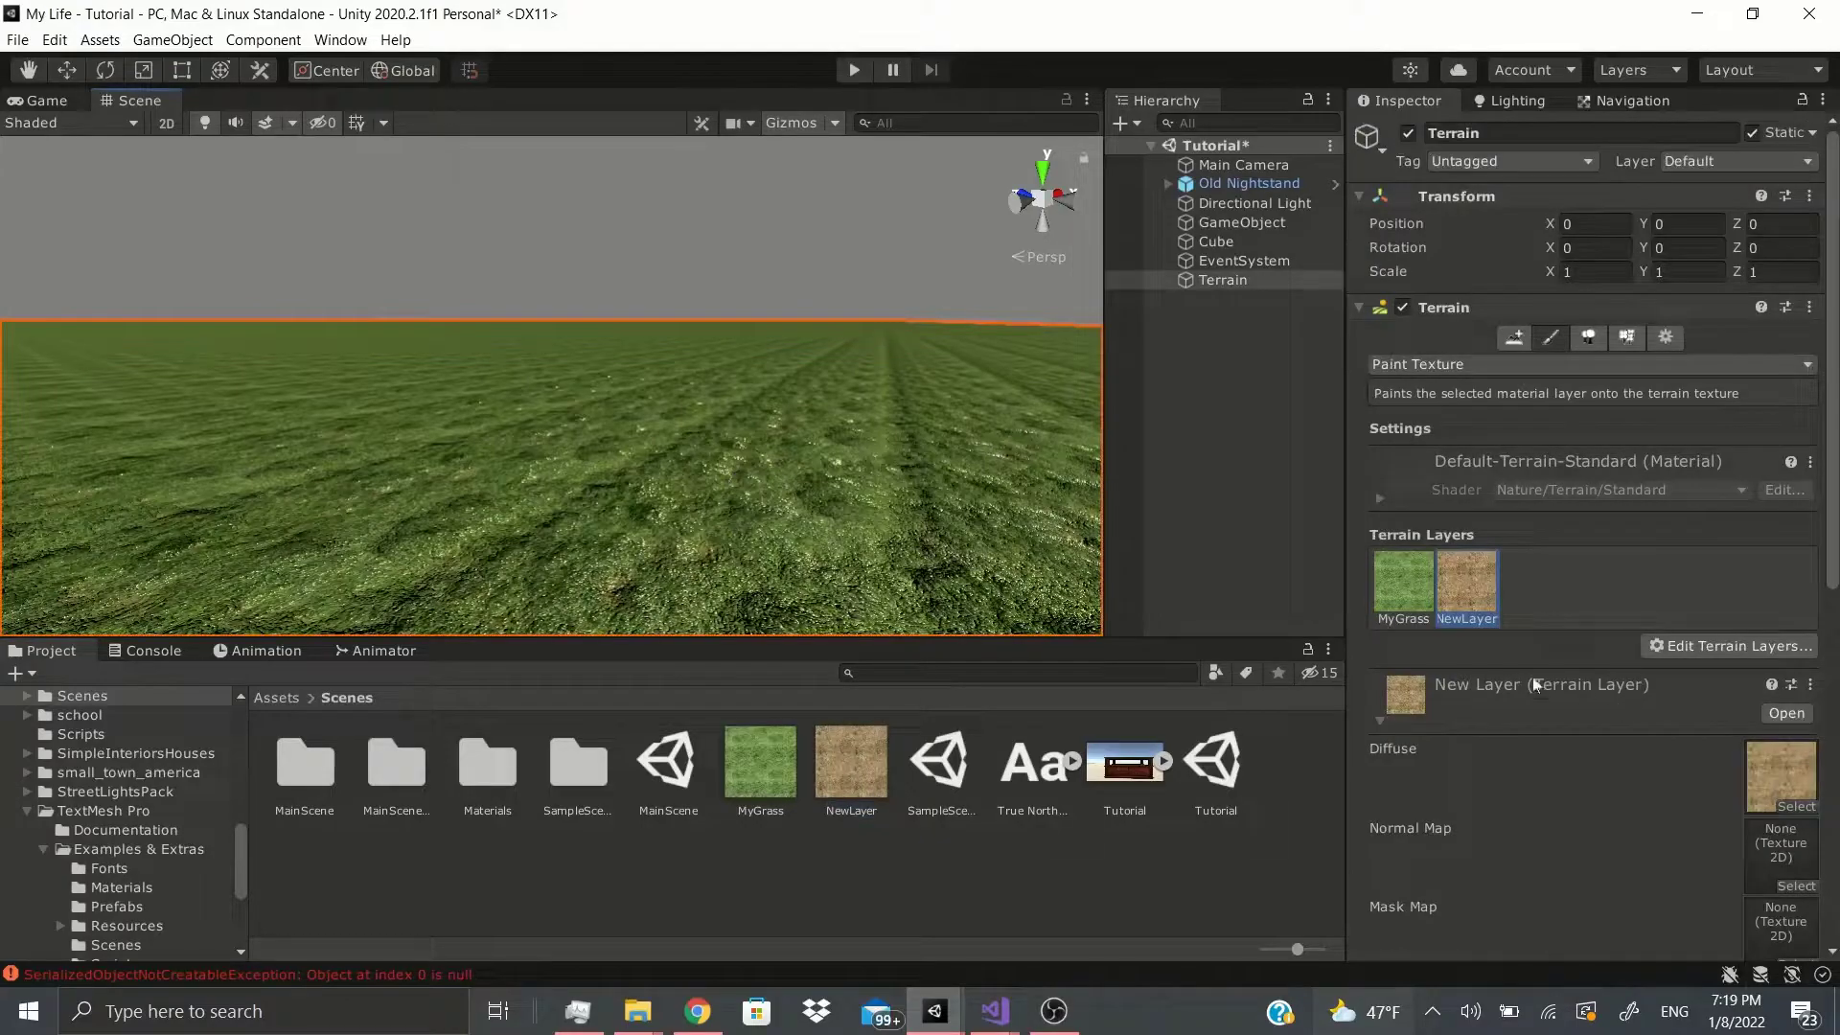
mouse_move(598, 389)
mouse_down()
mouse_move(703, 510)
mouse_move(738, 522)
mouse_up()
scroll(881, 308, down, 2)
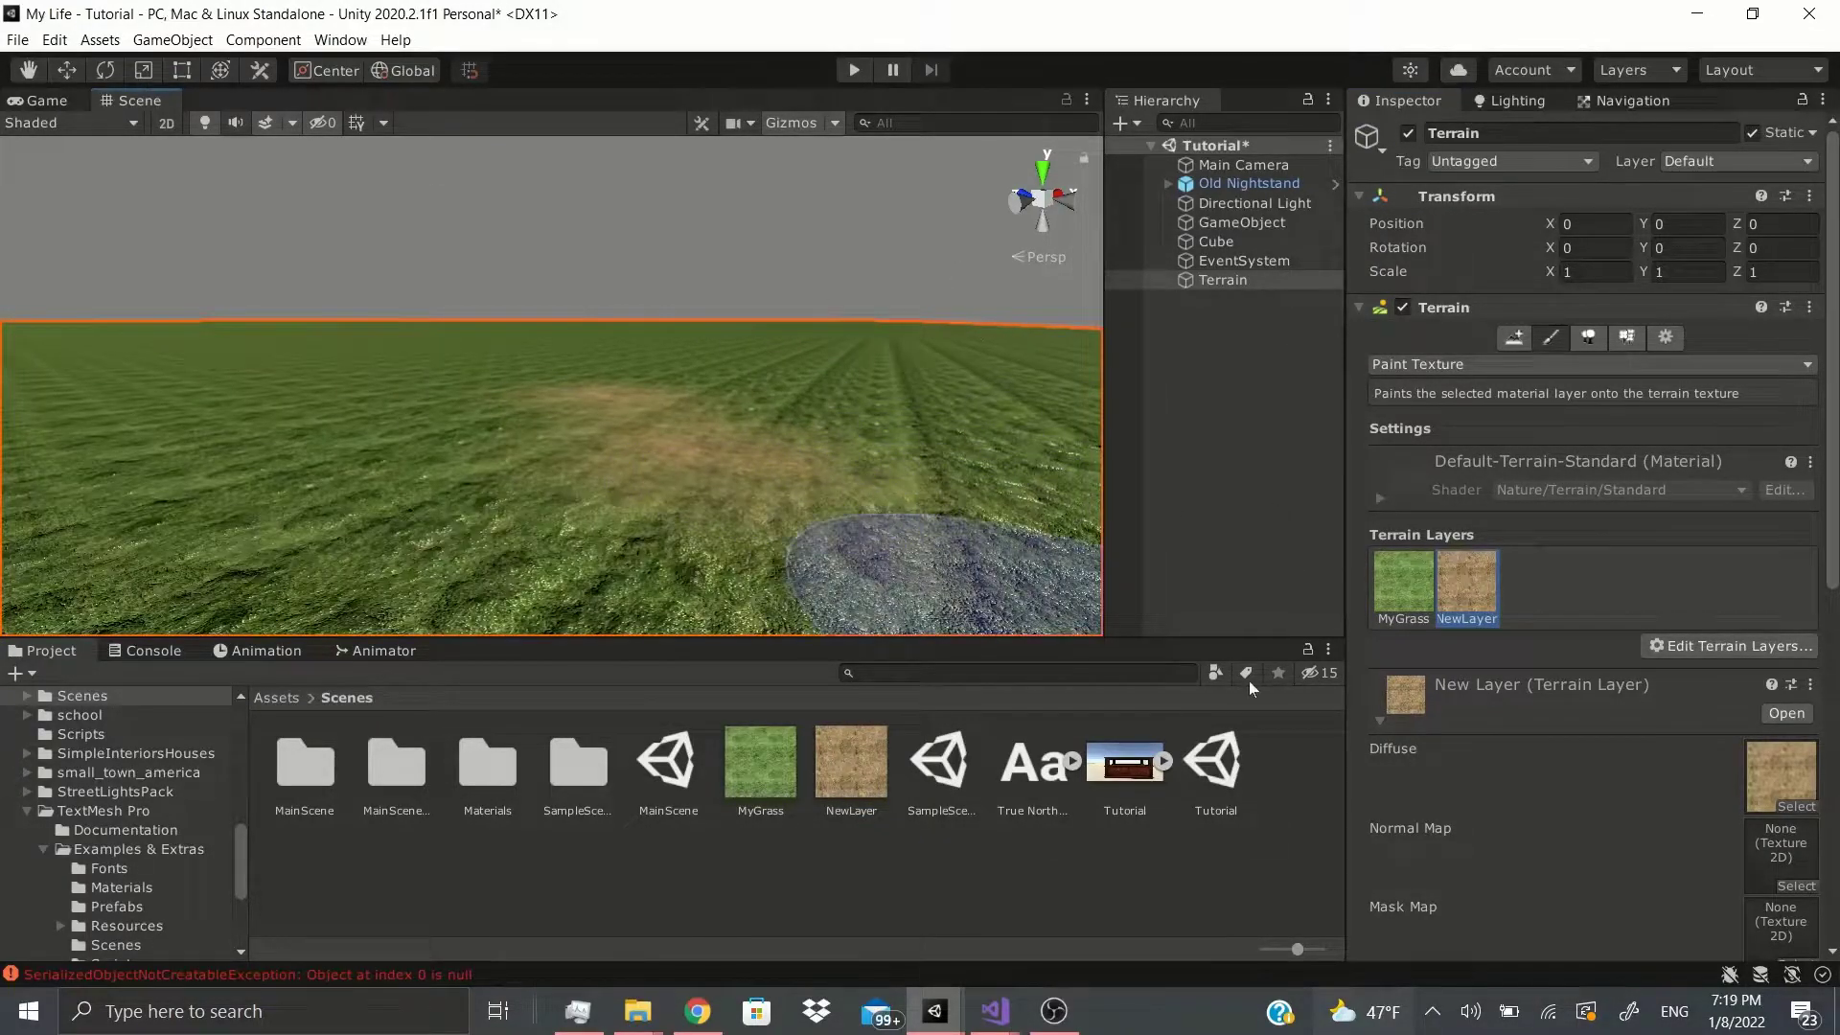
- Create a new brush asset in the Scenes folder and choose it as the Terrain's painting brush
right_click(1309, 795)
mouse_move(1184, 350)
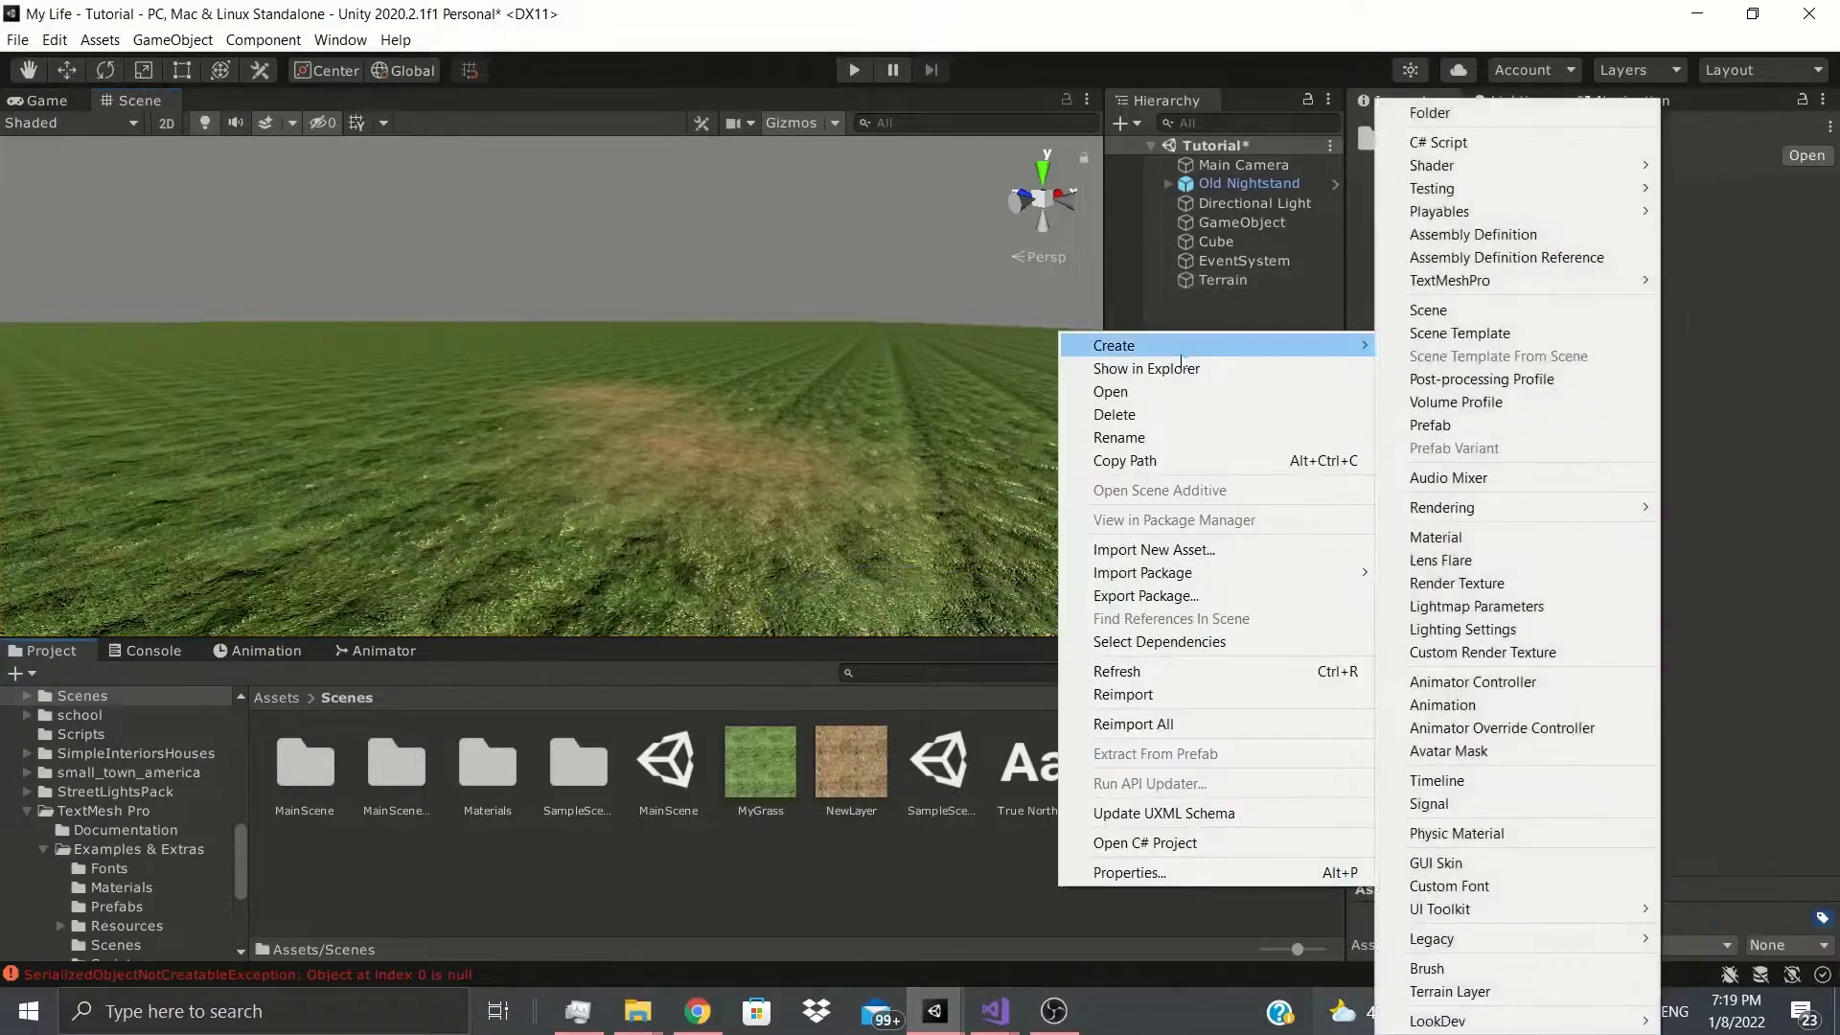
click(1509, 970)
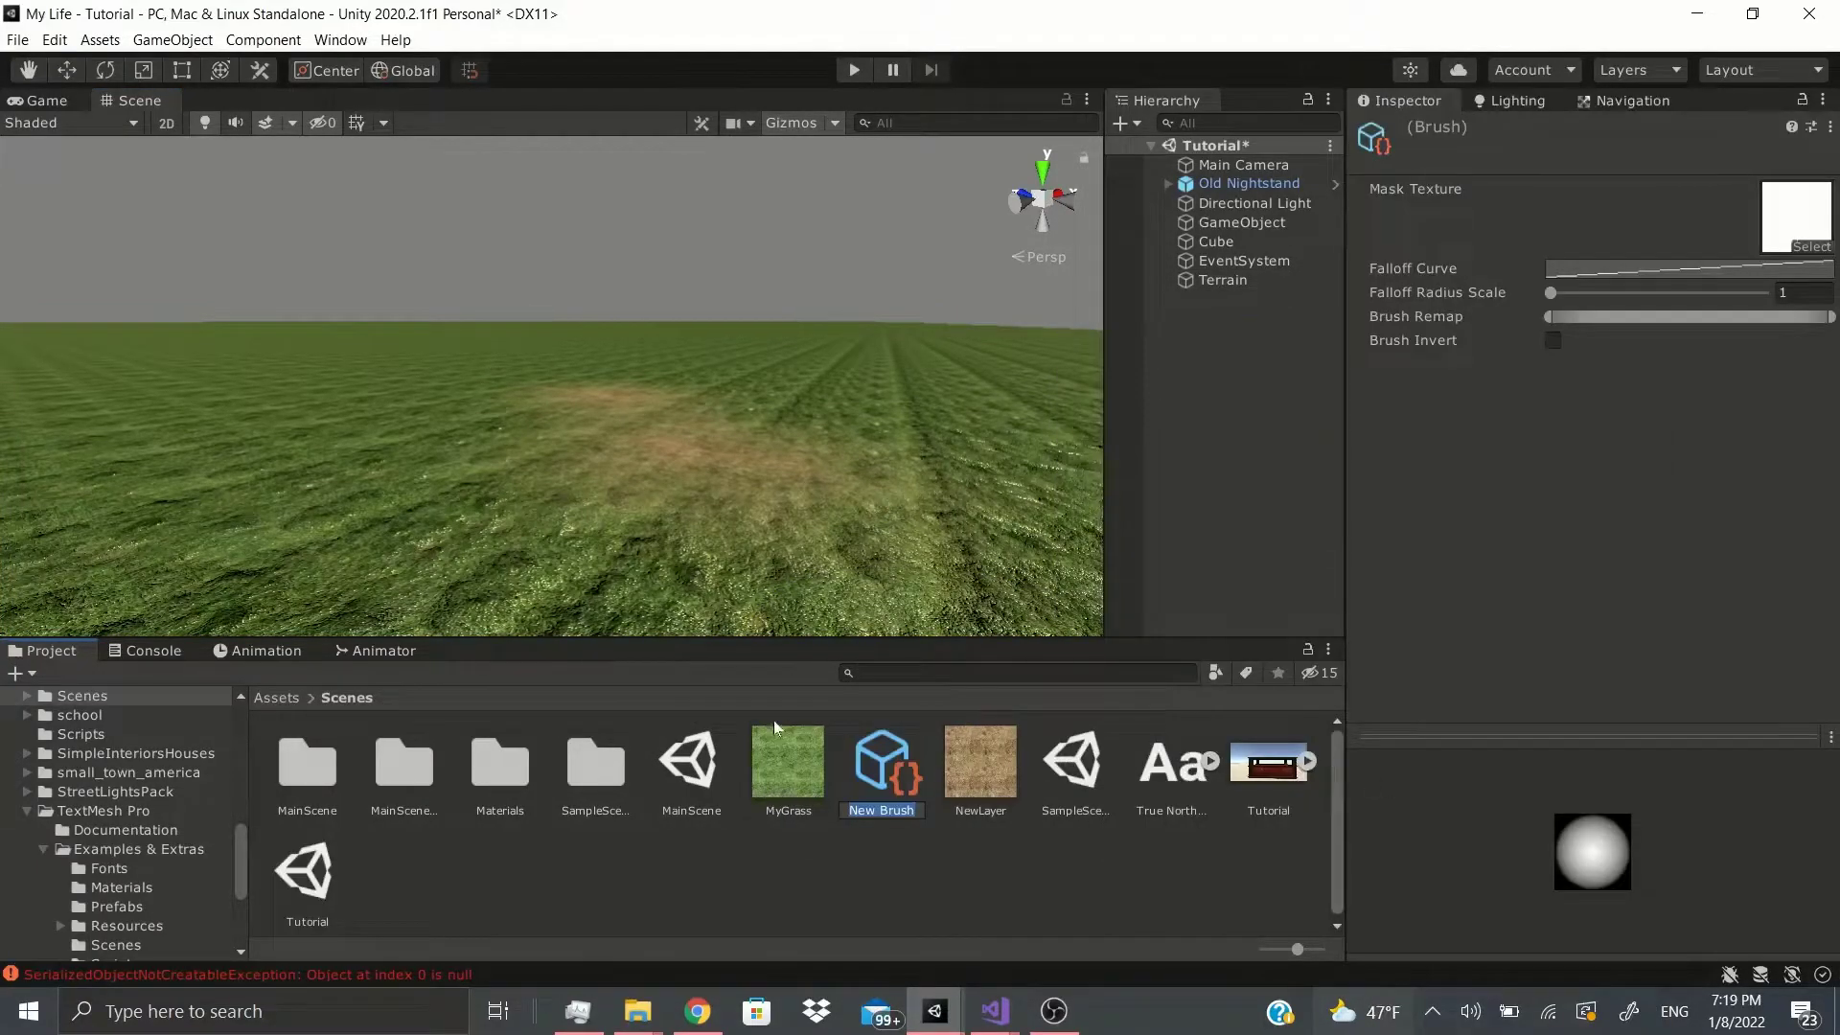
click(1186, 405)
click(1217, 279)
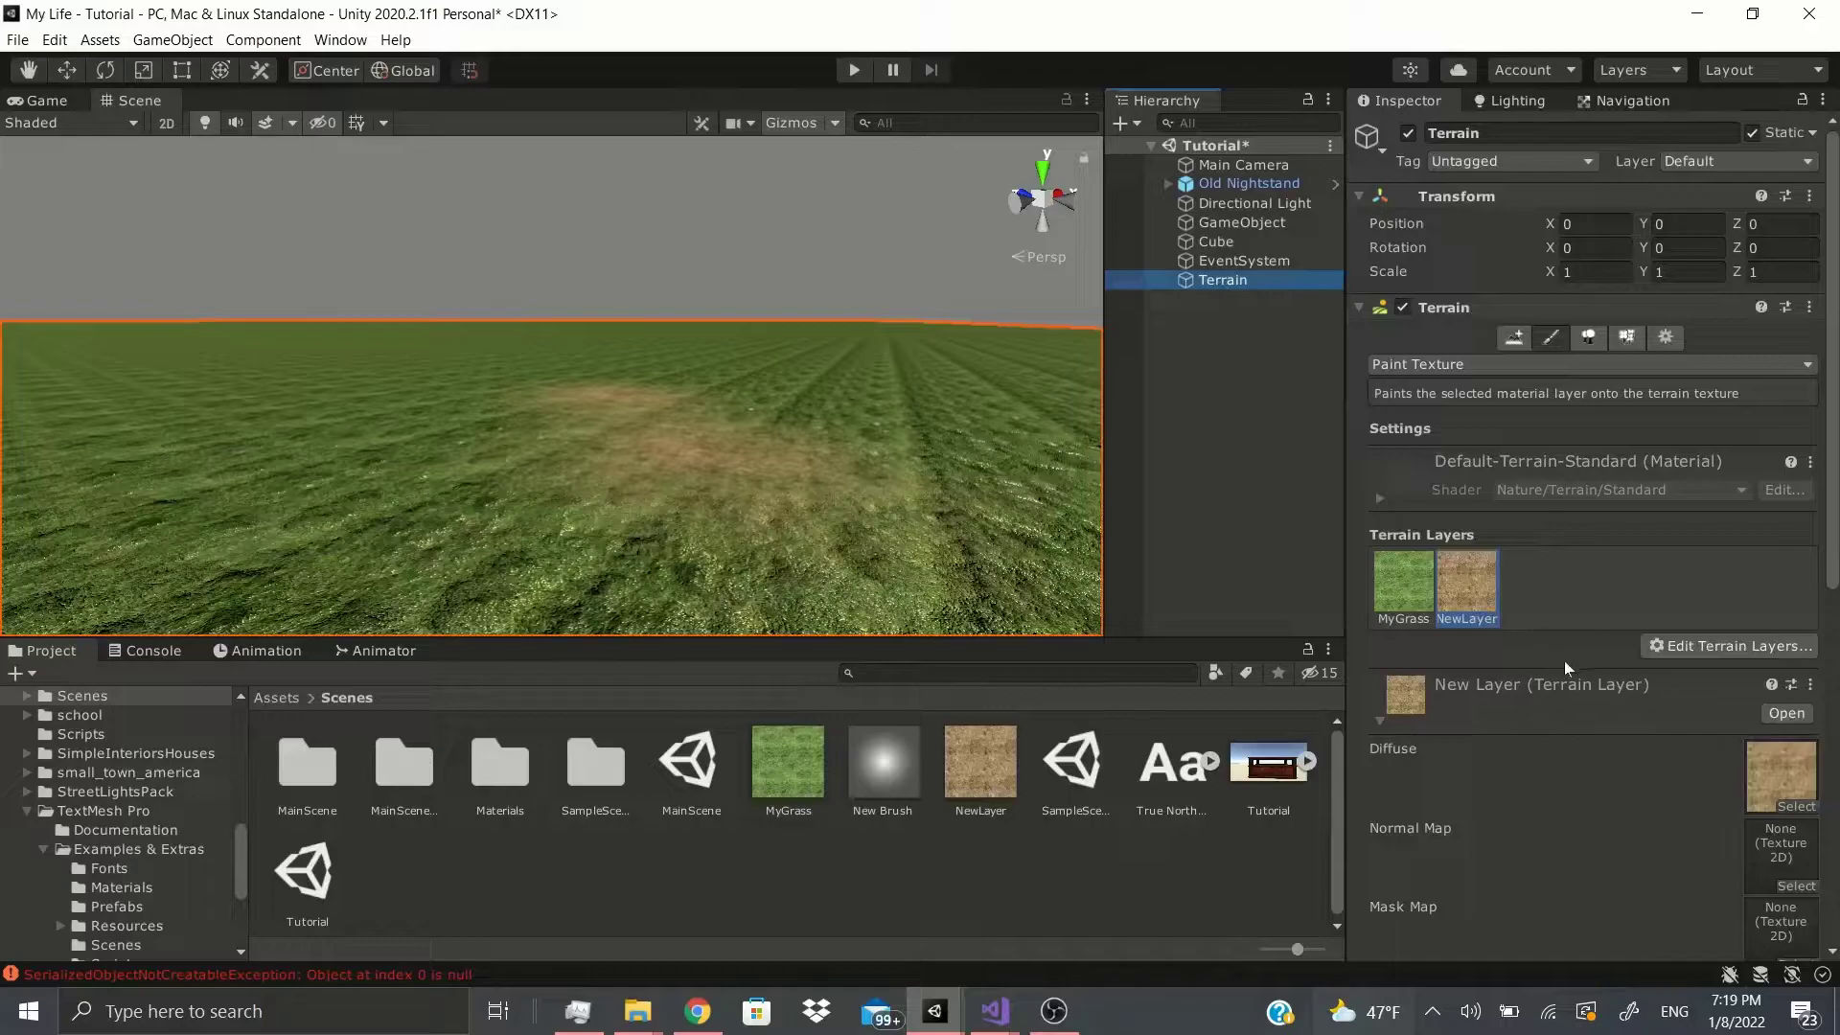
scroll(1564, 659, down, 7)
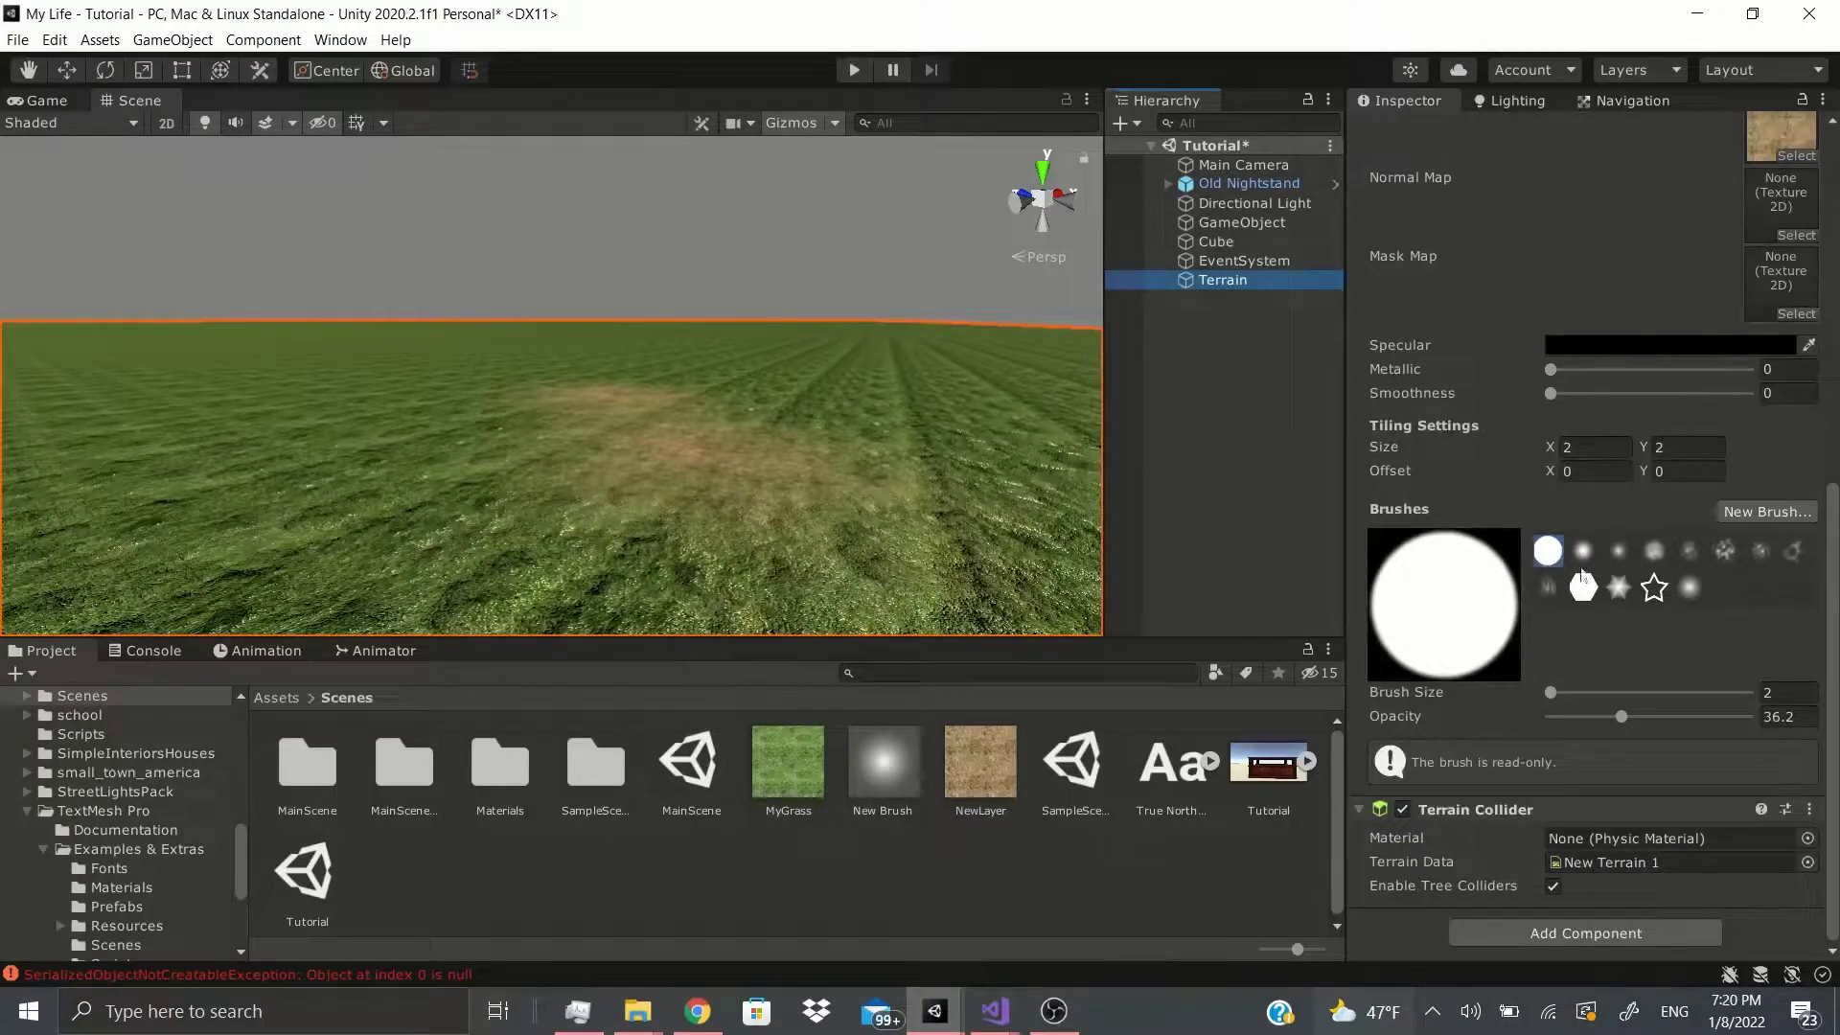
click(1691, 588)
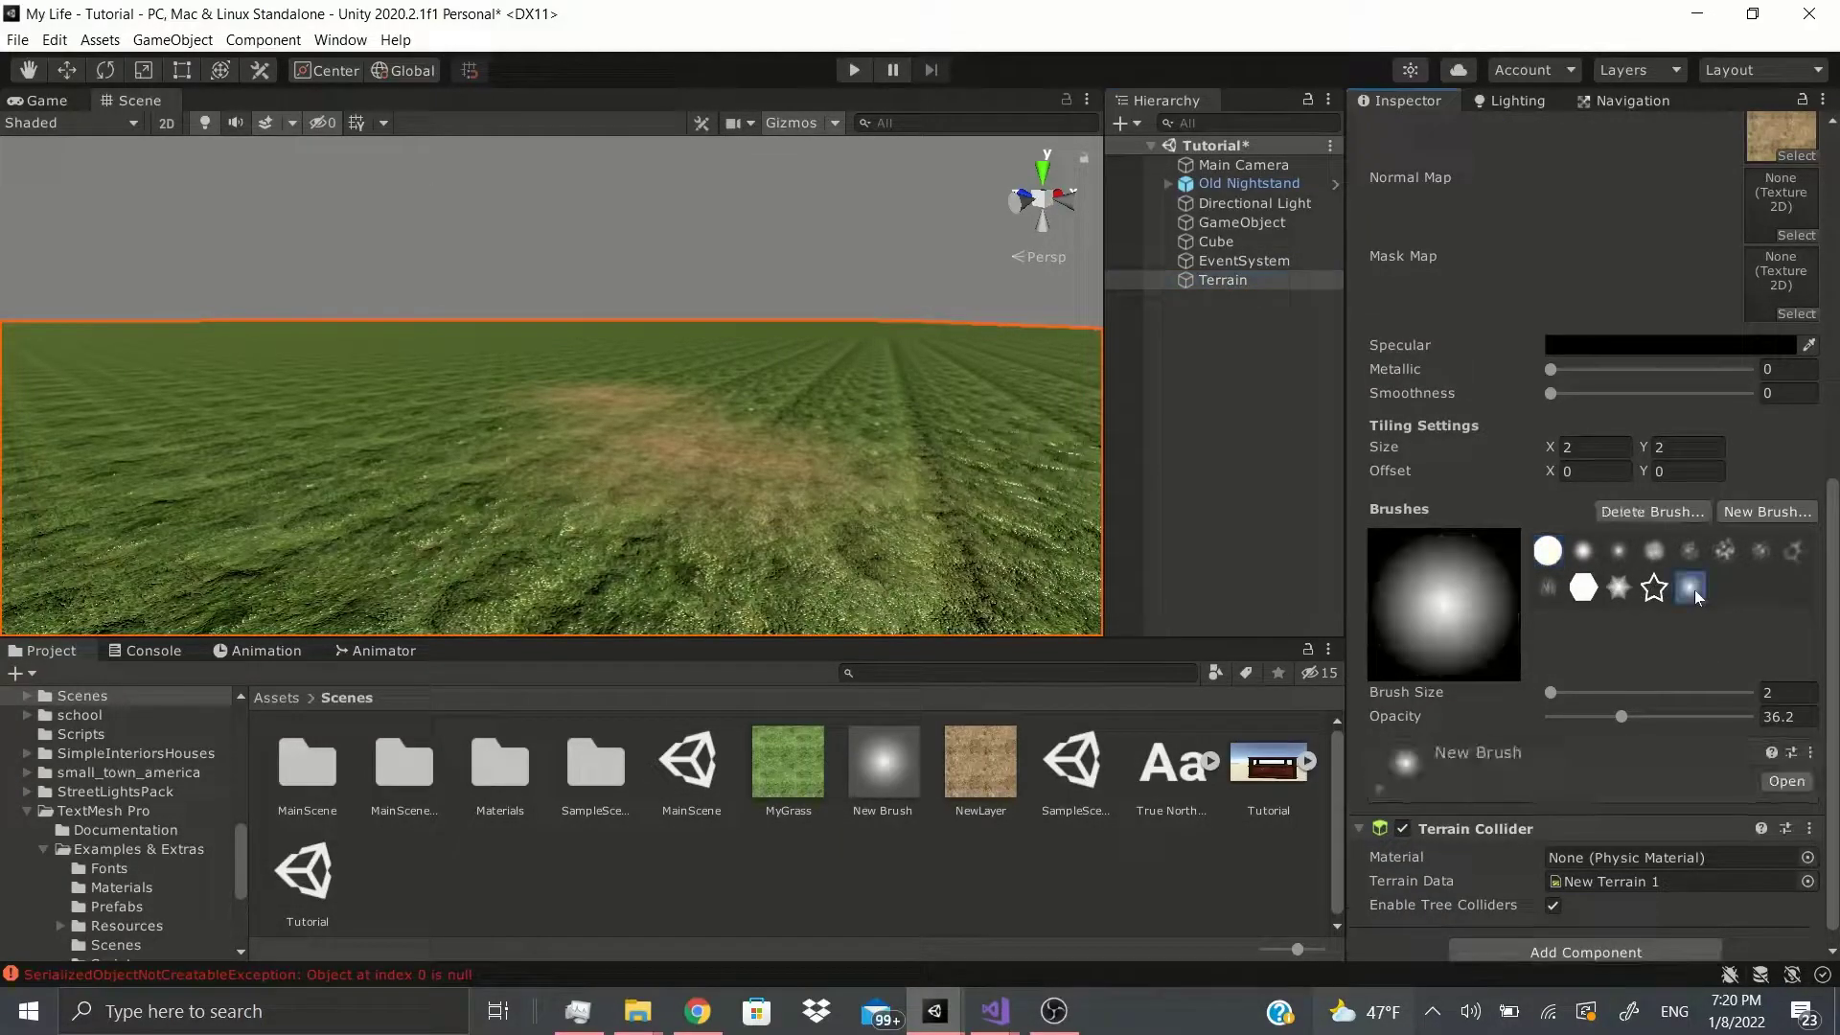
- Reverse the new brush's falloff curve by moving its start point to 1.0 and its end point to 0.0
click(891, 767)
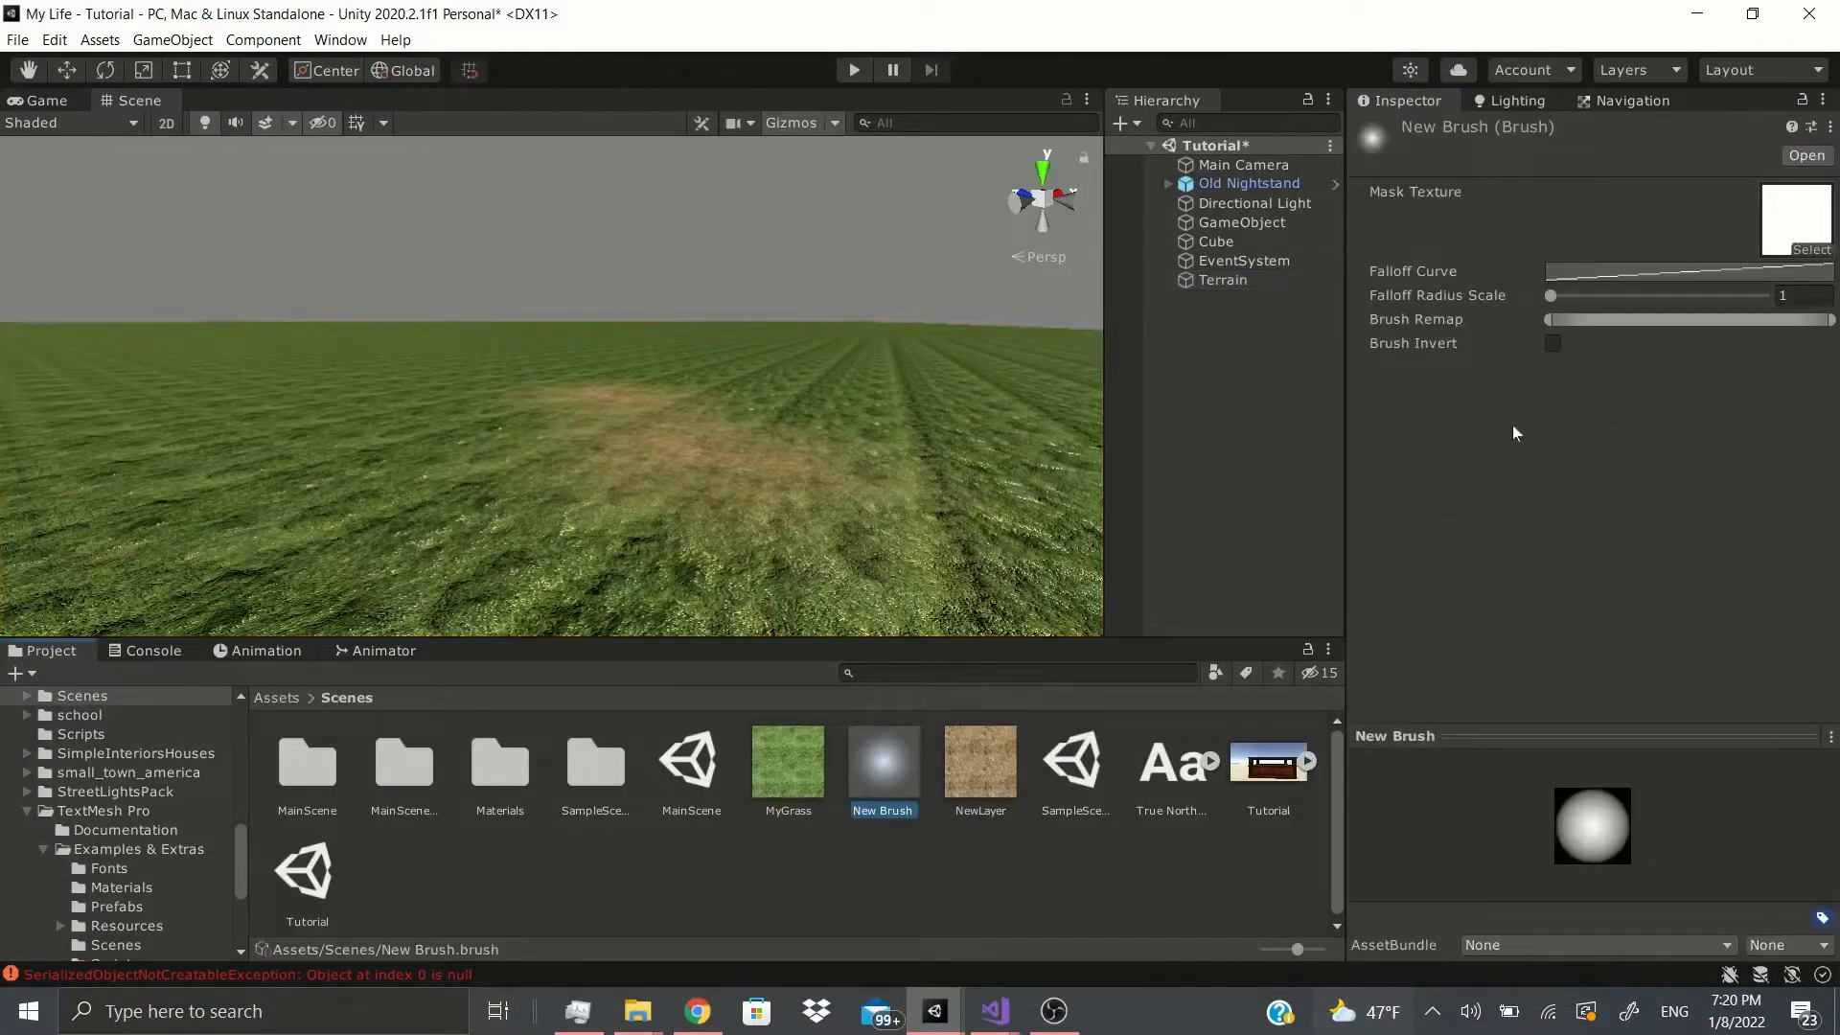
click(1568, 274)
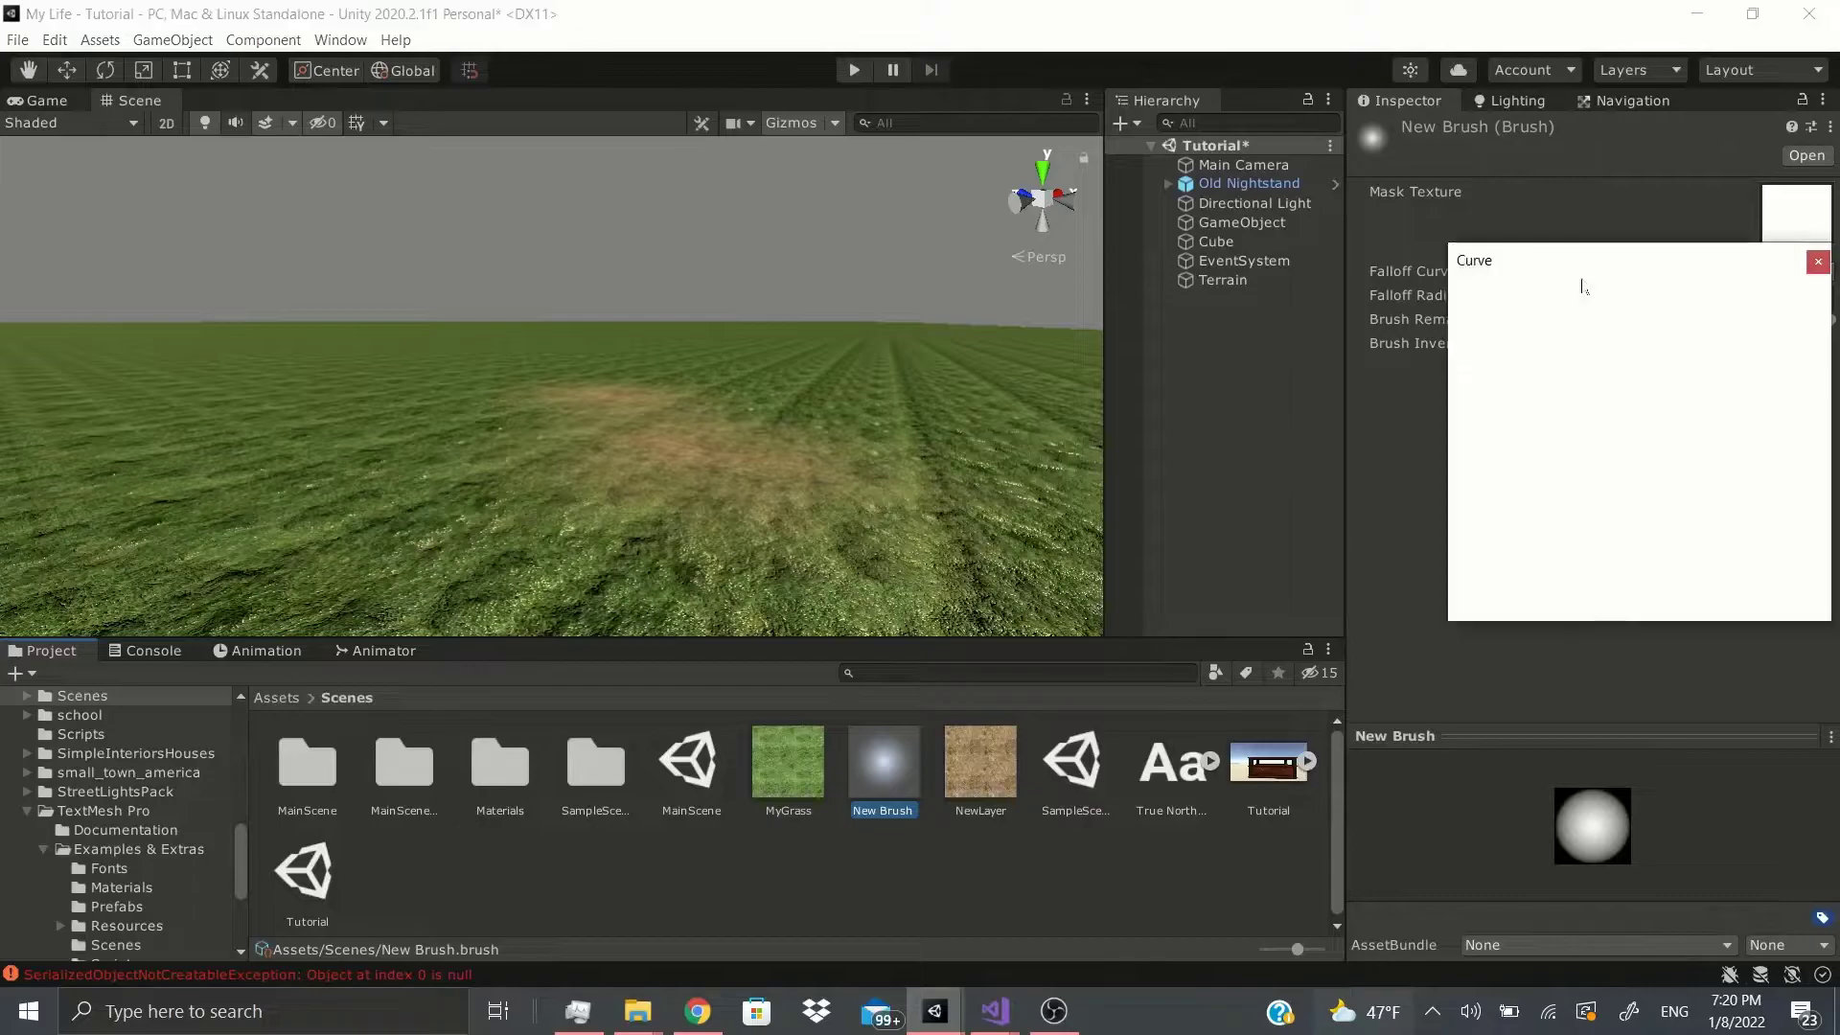
key(Escape)
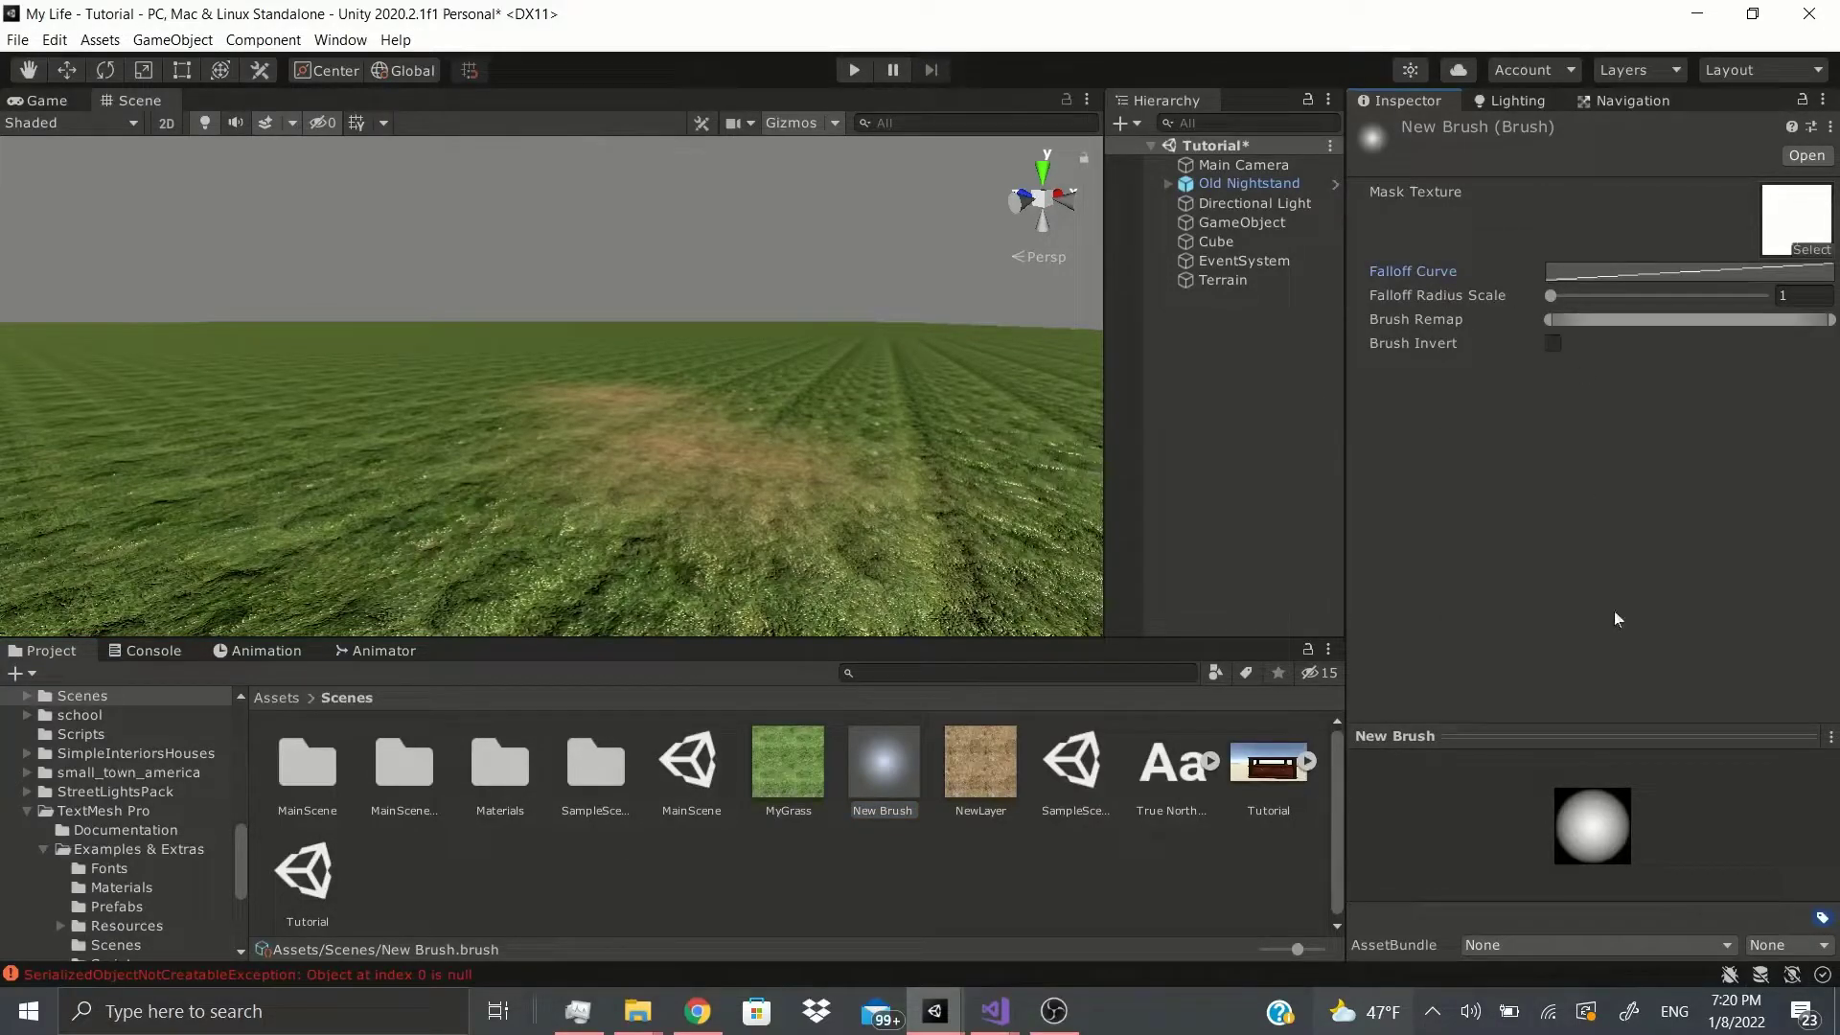
click(1557, 274)
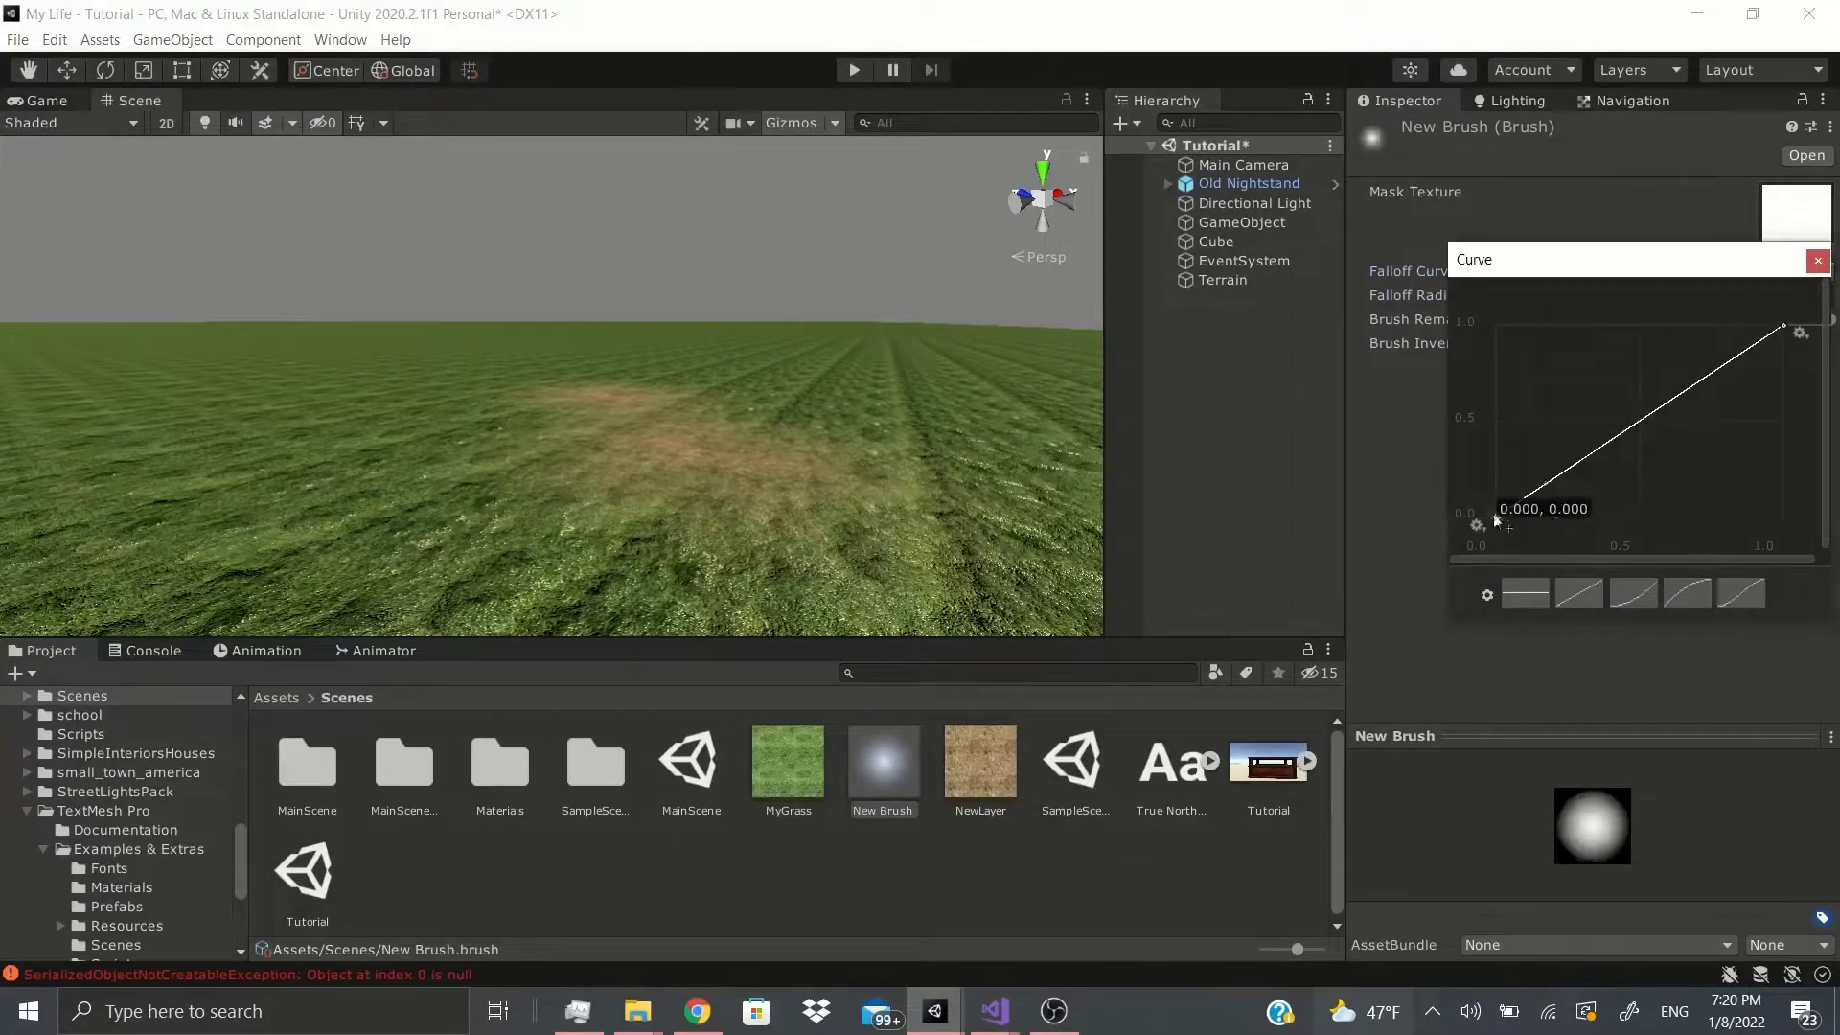
drag(1494, 515, 1495, 324)
drag(1783, 326, 1783, 518)
click(1799, 527)
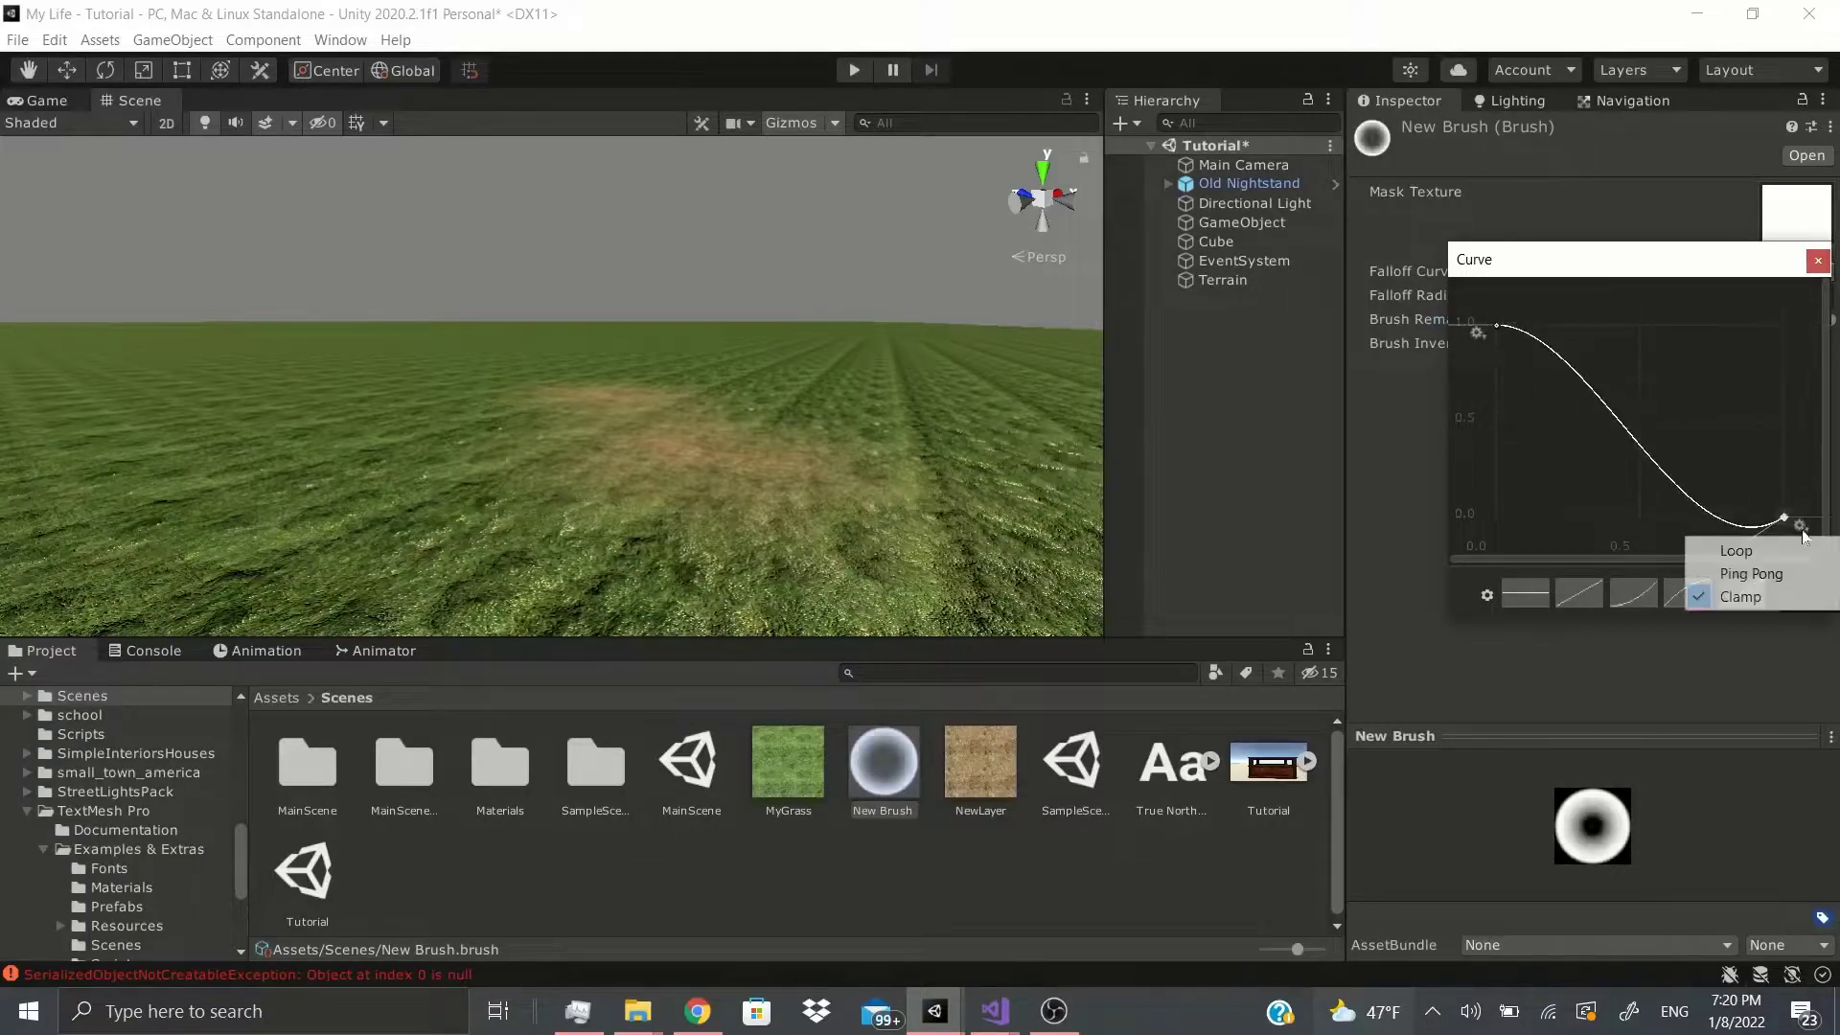
click(1740, 464)
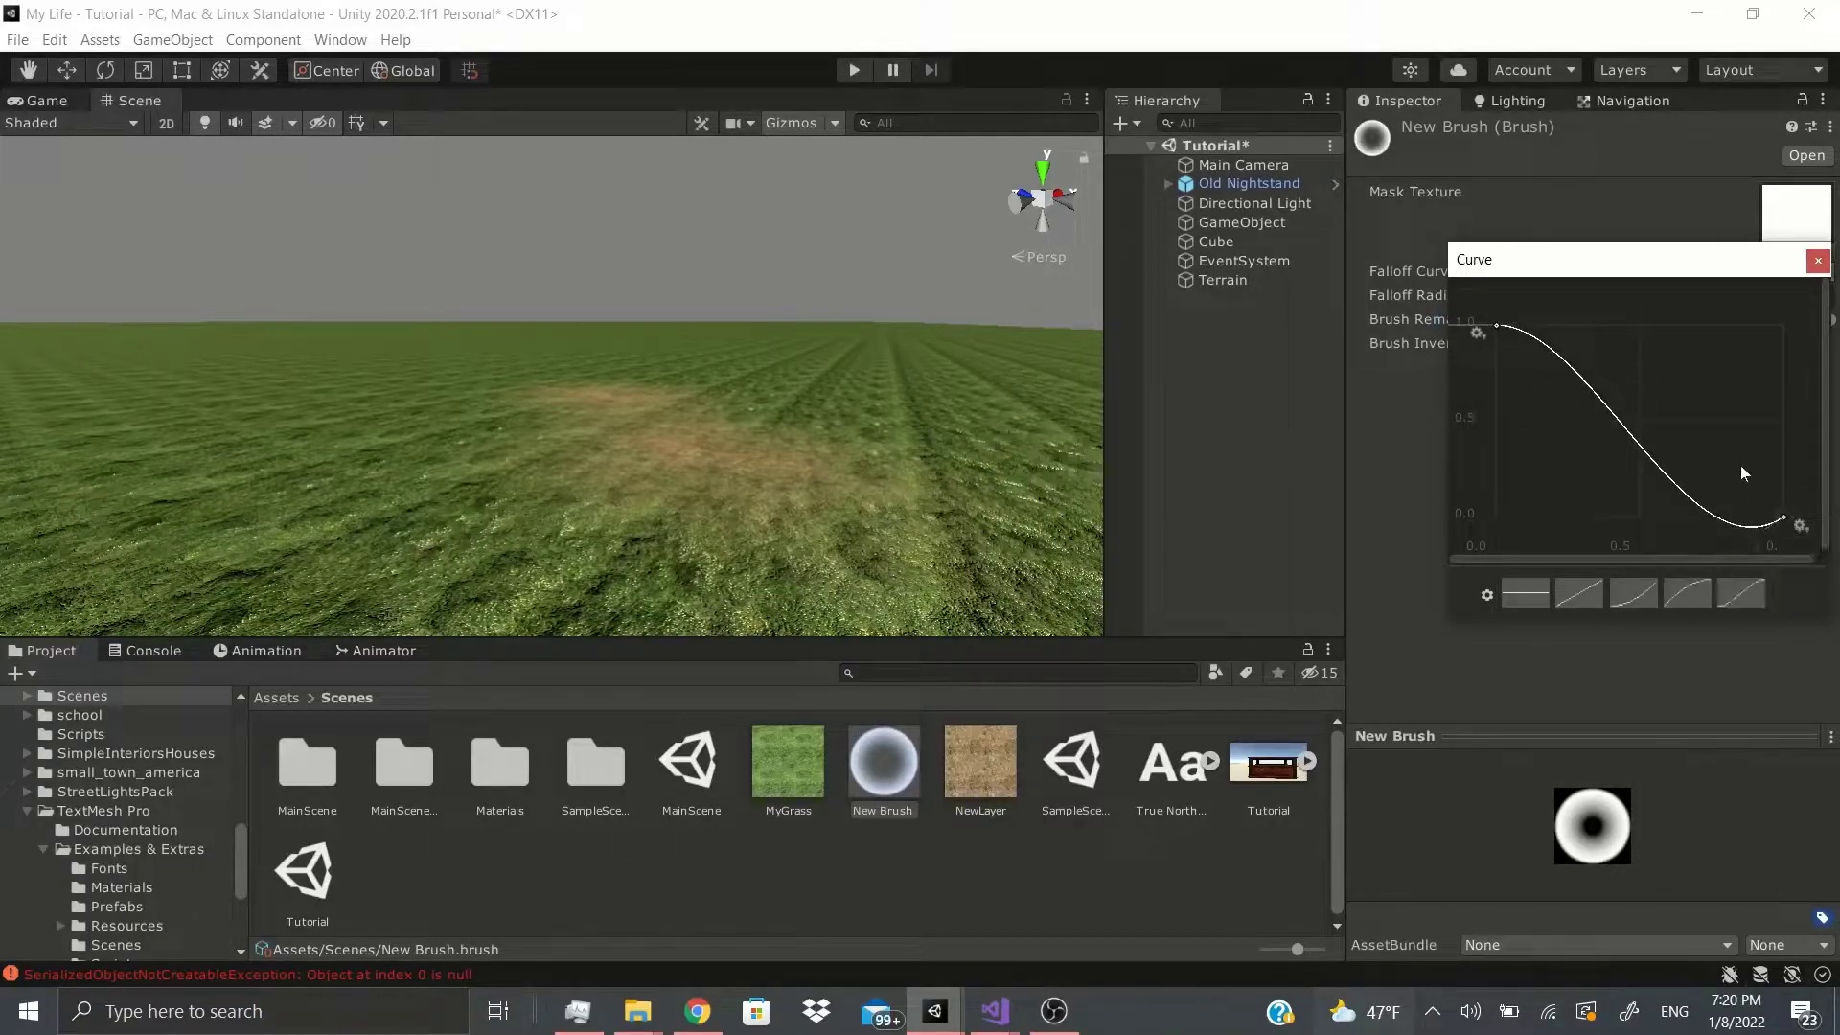
click(1818, 261)
- Set the new brush's falloff radius scale to 1.425 and lower the upper end of its brush remap range
drag(1556, 296, 1765, 318)
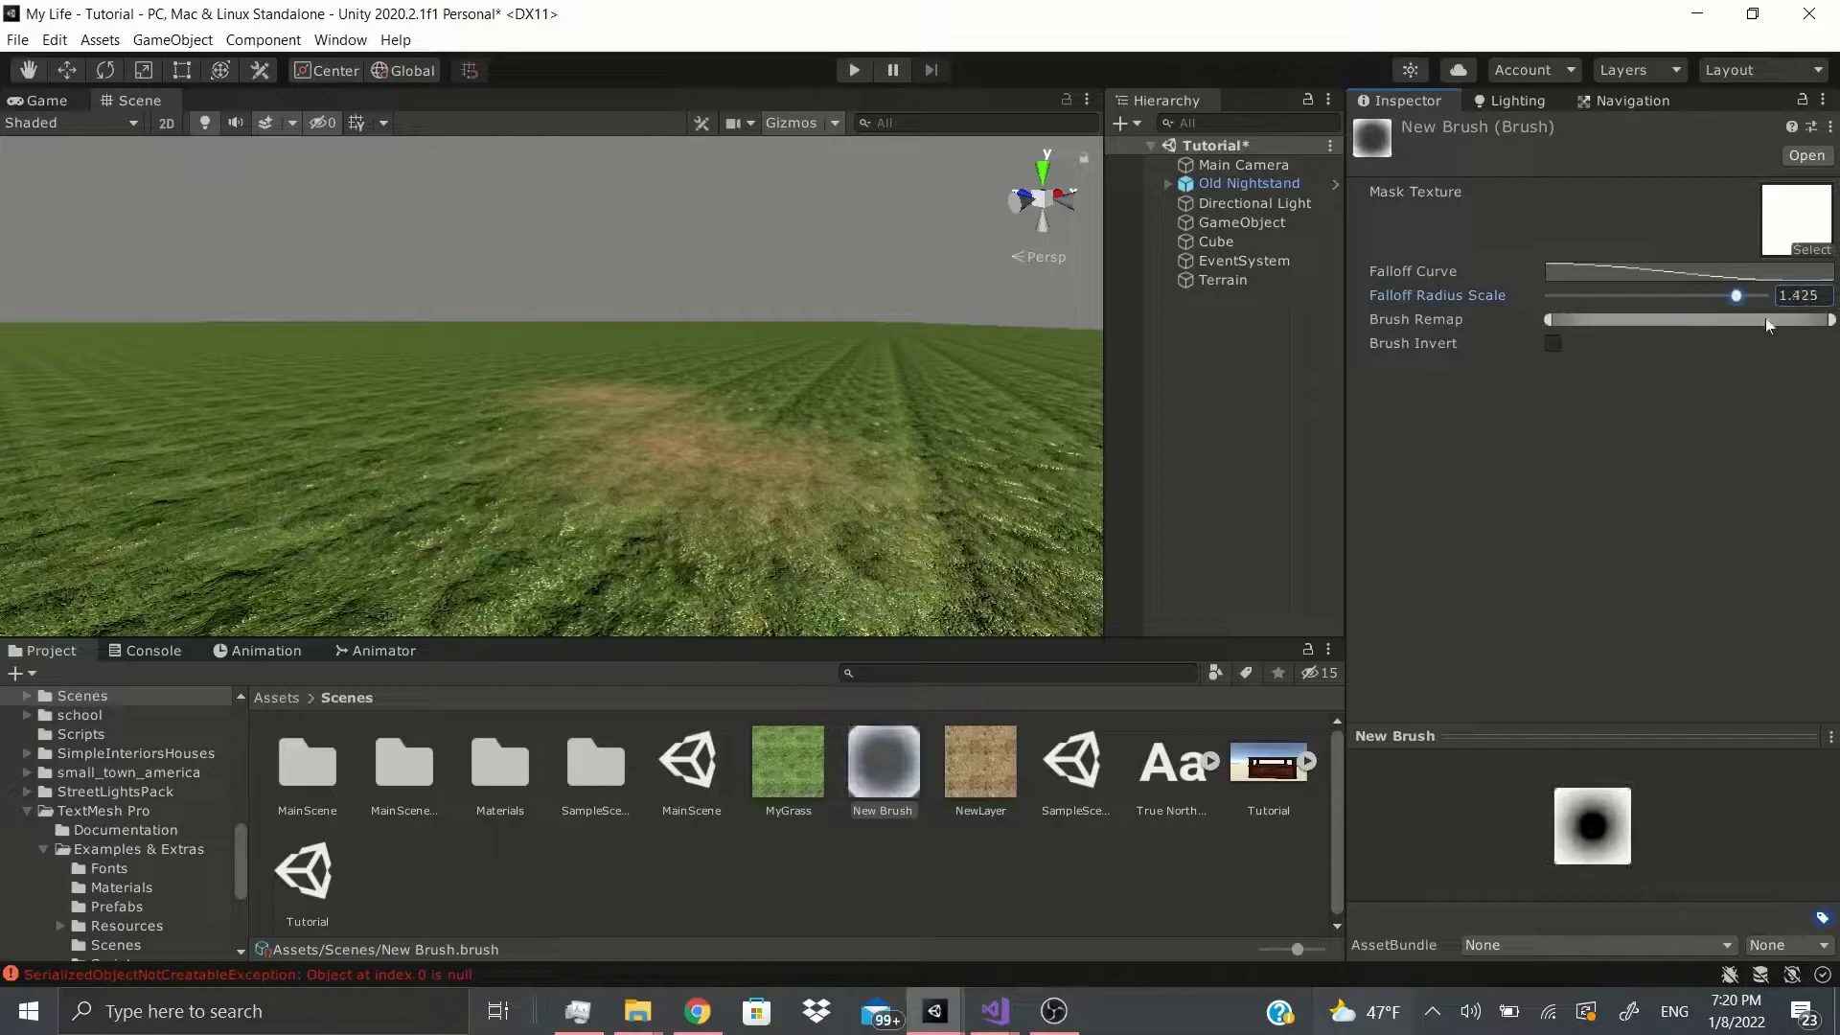
mouse_move(1550, 319)
mouse_down()
mouse_move(1637, 329)
mouse_move(1592, 336)
mouse_up()
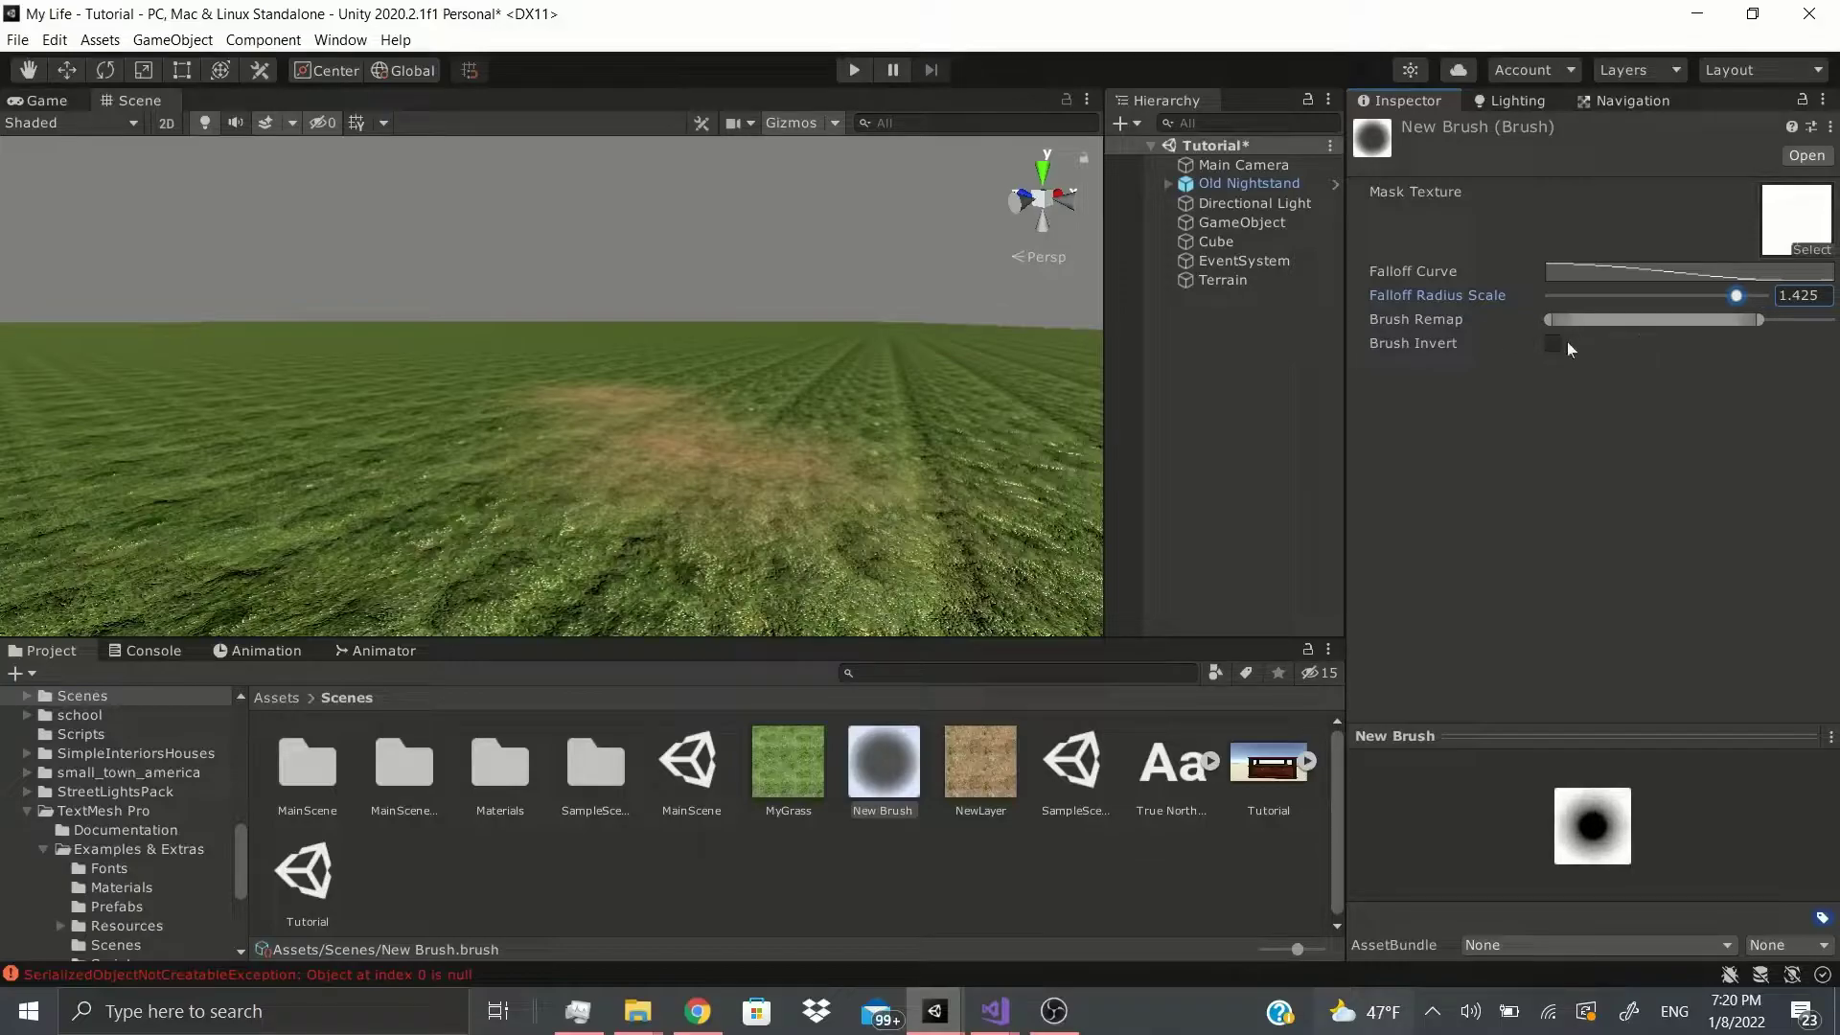
click(1555, 343)
click(1554, 343)
- Paint several dirt patches across the grass terrain using the customised brush
click(1223, 280)
scroll(1533, 536, down, 5)
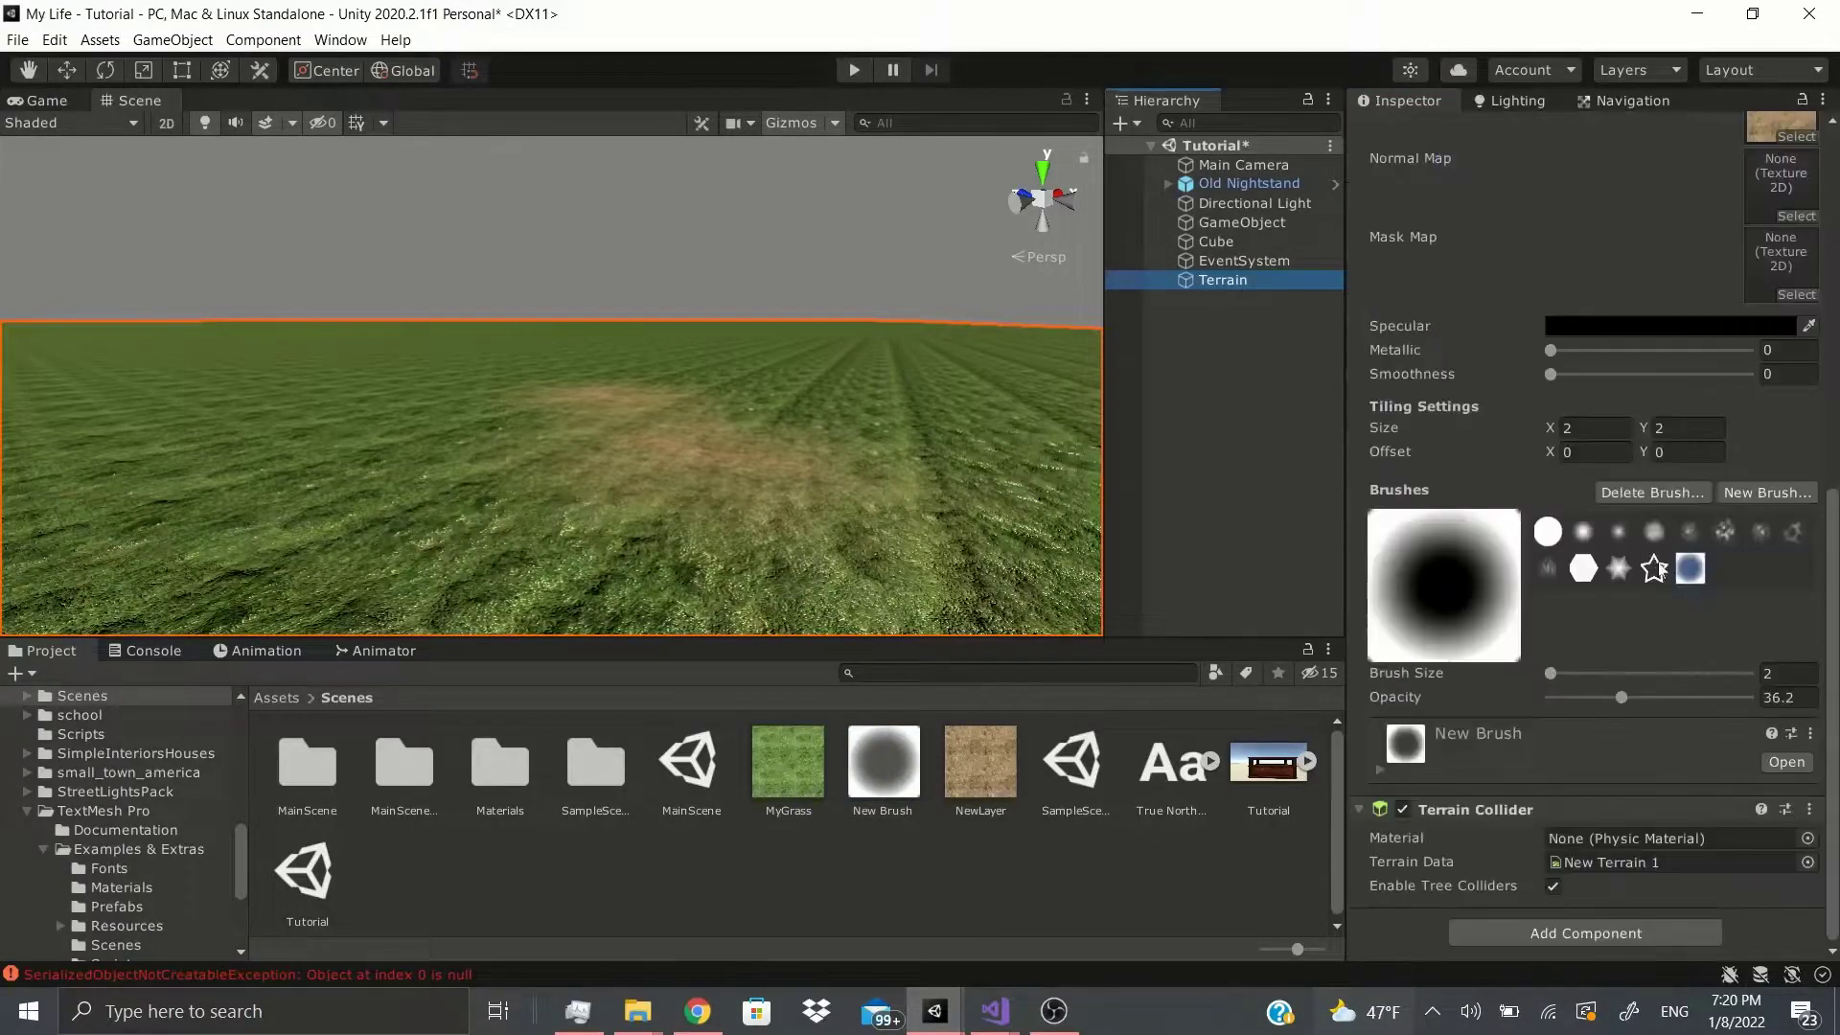
click(1656, 569)
click(1692, 586)
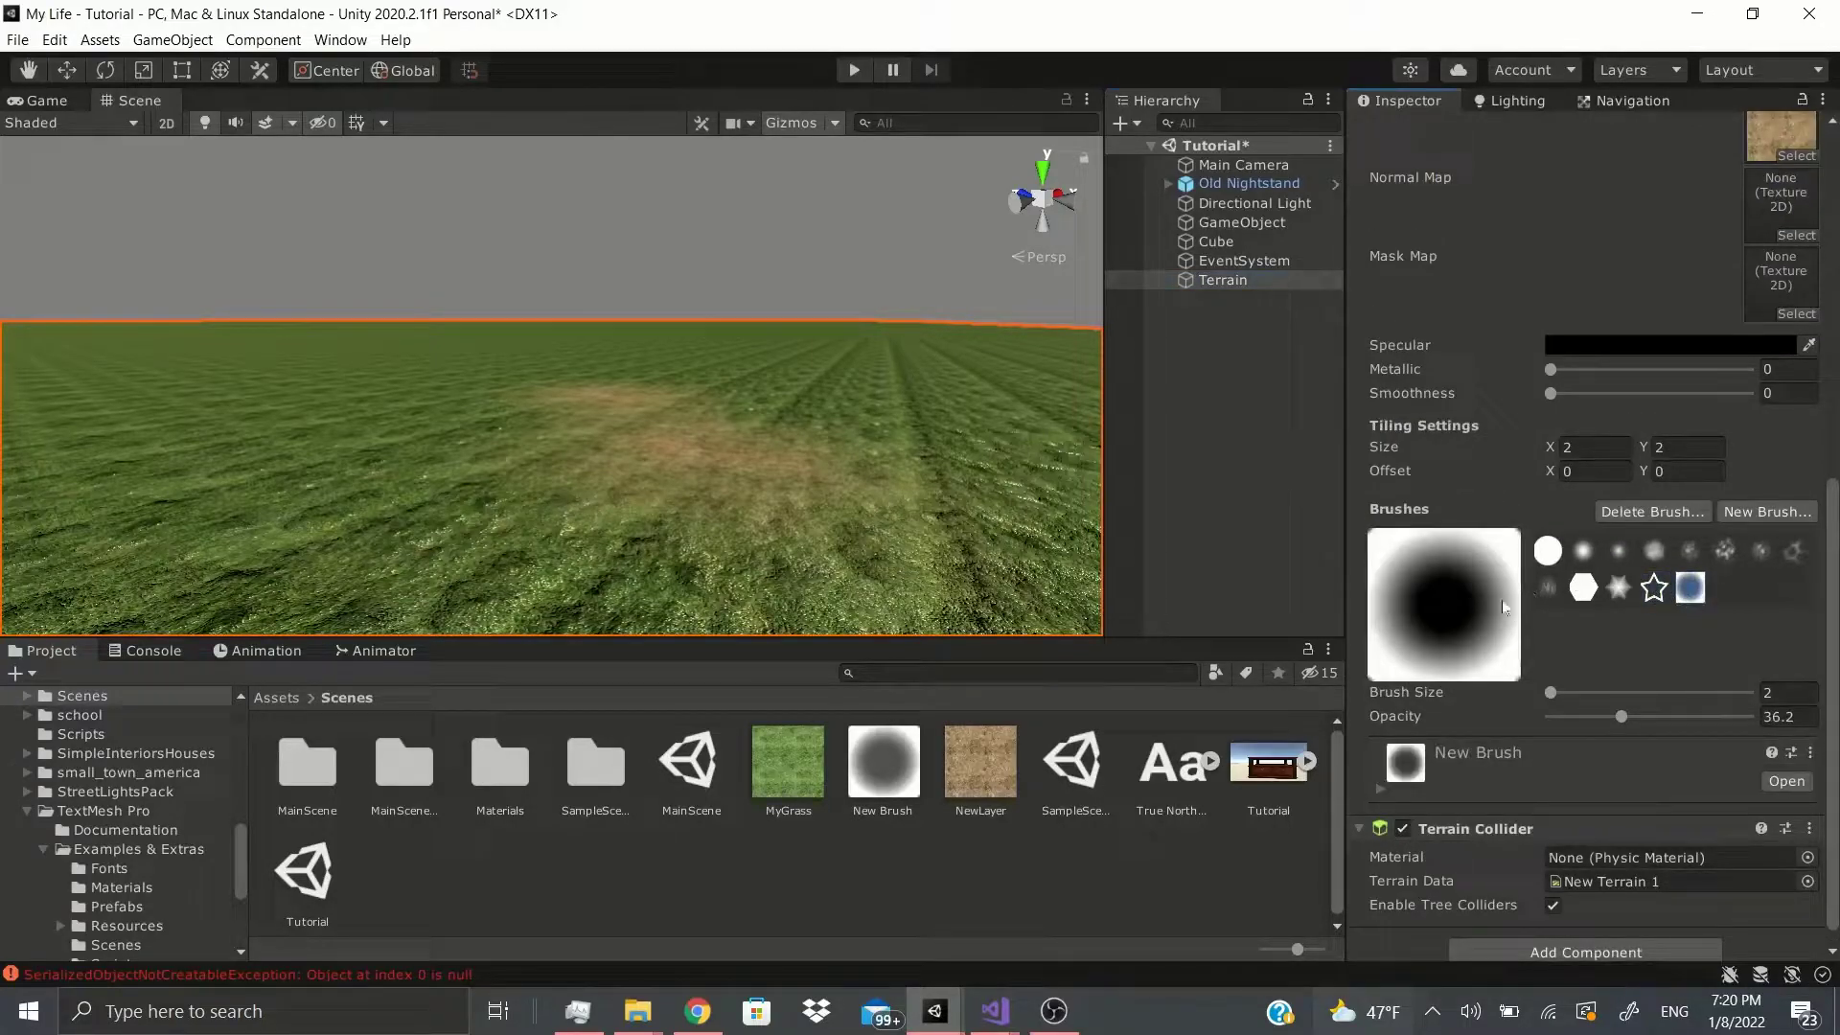
mouse_move(388, 450)
right_down()
mouse_move(411, 554)
mouse_move(517, 562)
right_up()
scroll(517, 562, down, 4)
middle_drag(706, 472, 677, 452)
click(698, 450)
scroll(836, 486, down, 3)
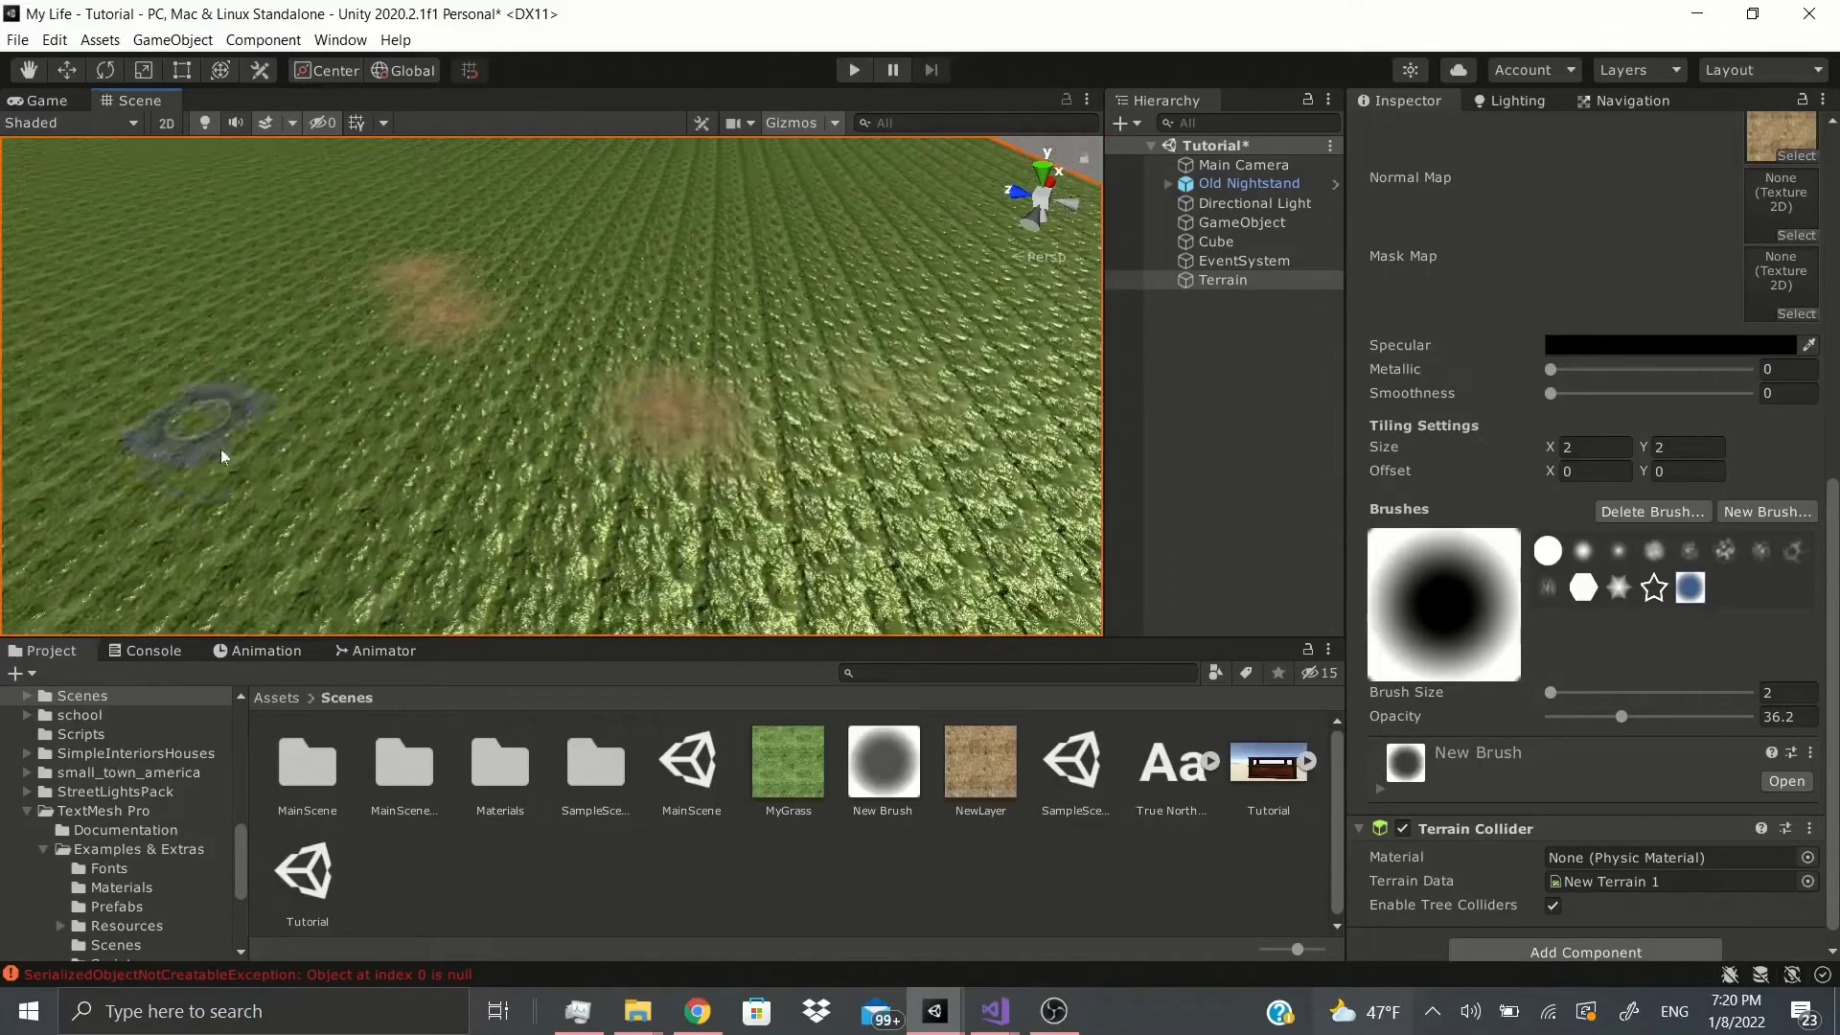
drag(402, 553, 598, 620)
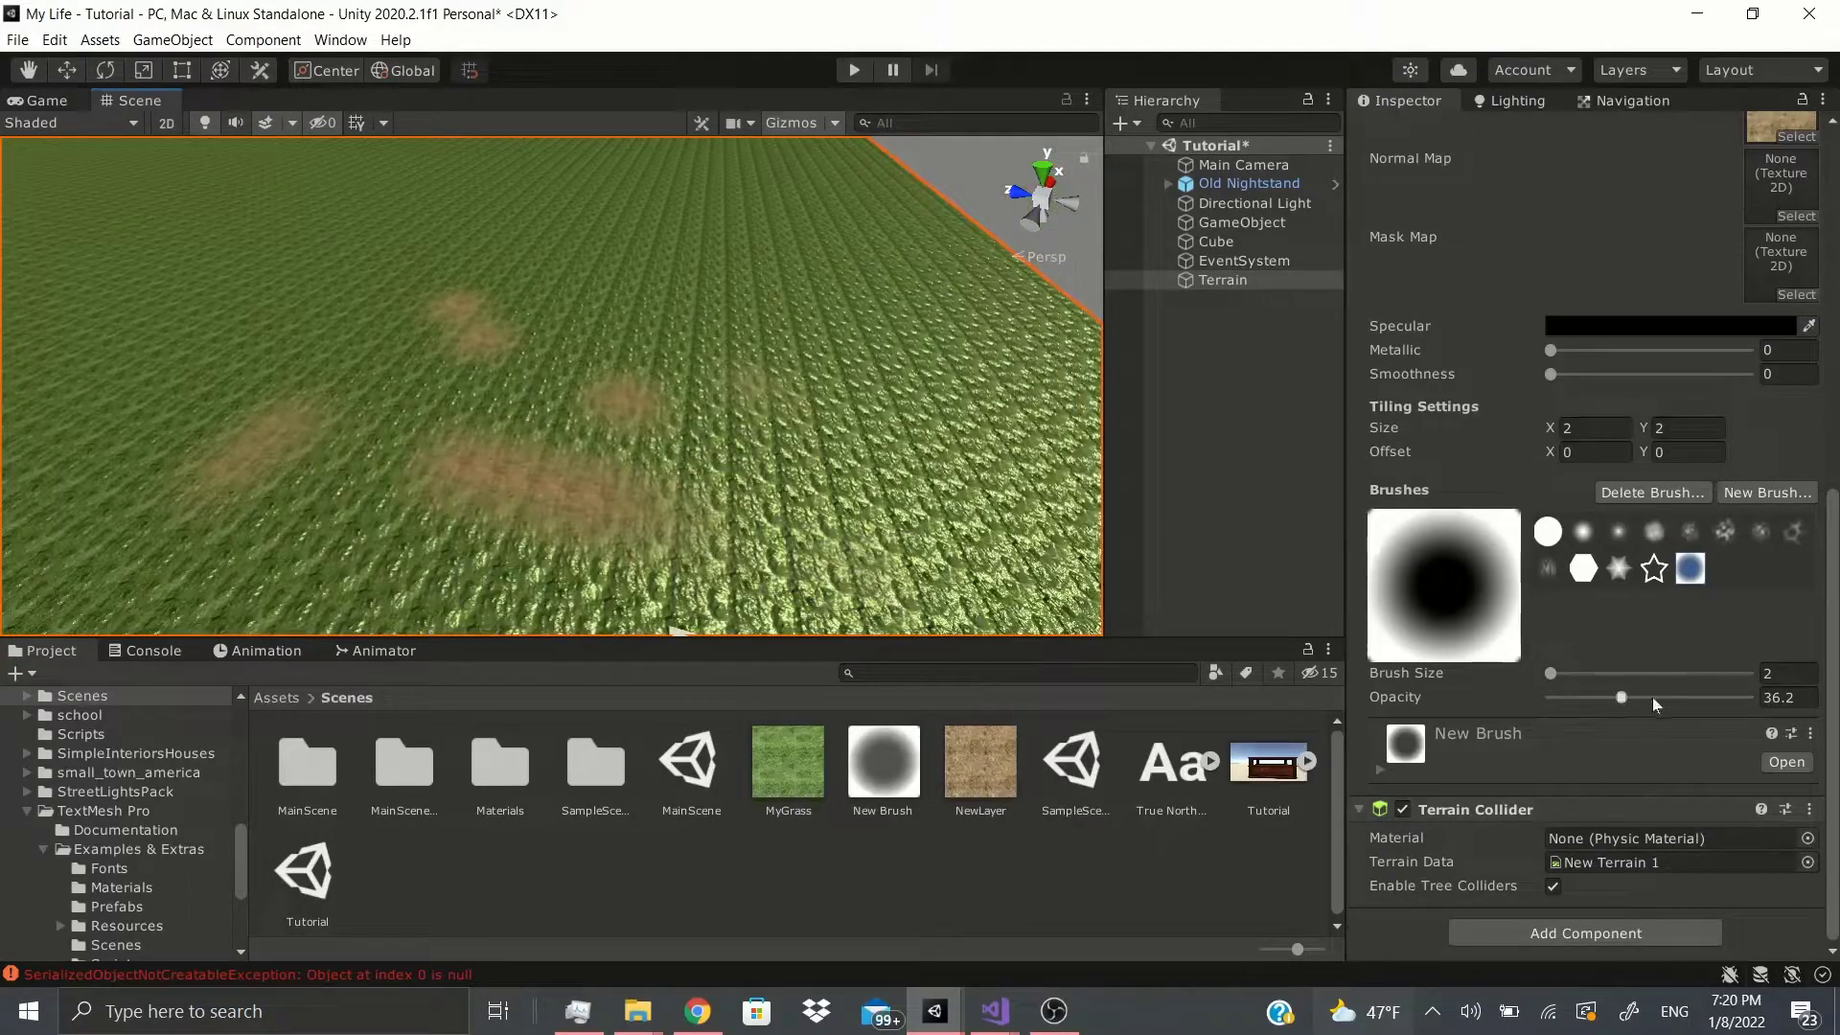
- Raise the brush opacity to its maximum and paint another dirt patch nearer the terrain's edge
drag(1652, 697, 1754, 697)
drag(896, 448, 1017, 533)
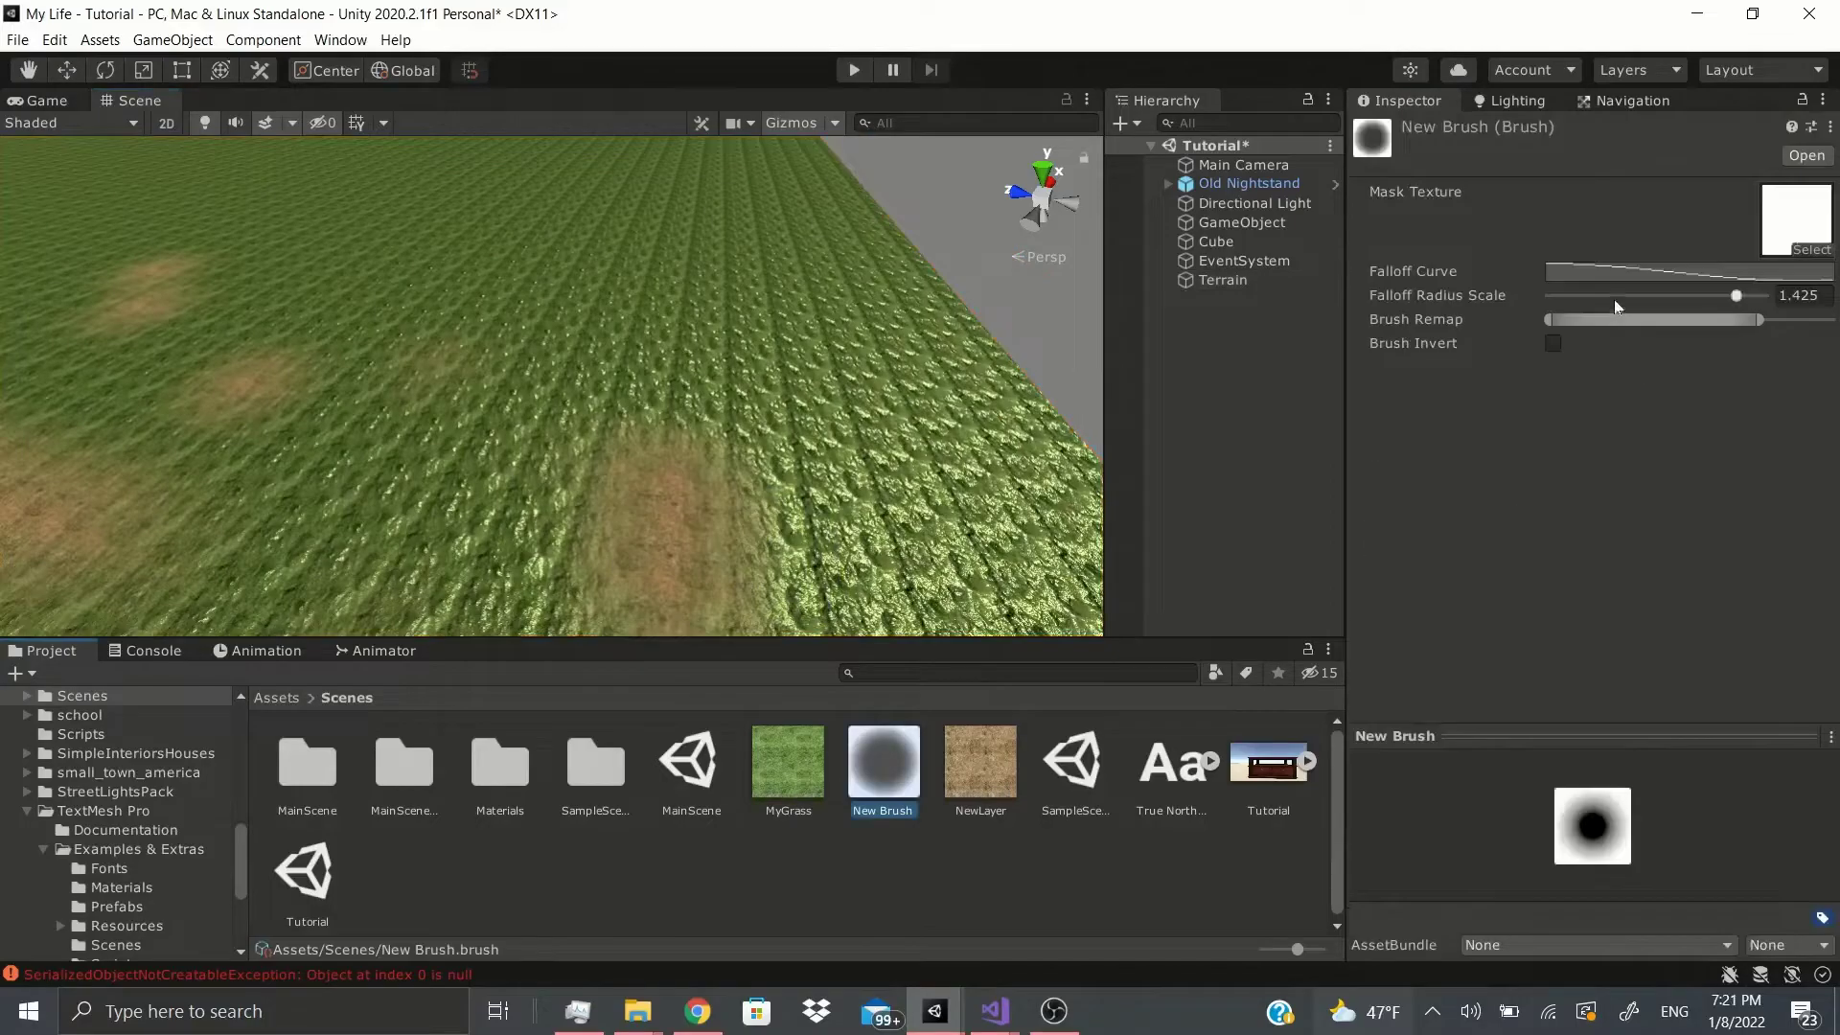
- Set the brush's falloff radius scale to 1.07 and paint more dirt strokes across the grass terrain
drag(1615, 296, 1581, 295)
click(782, 320)
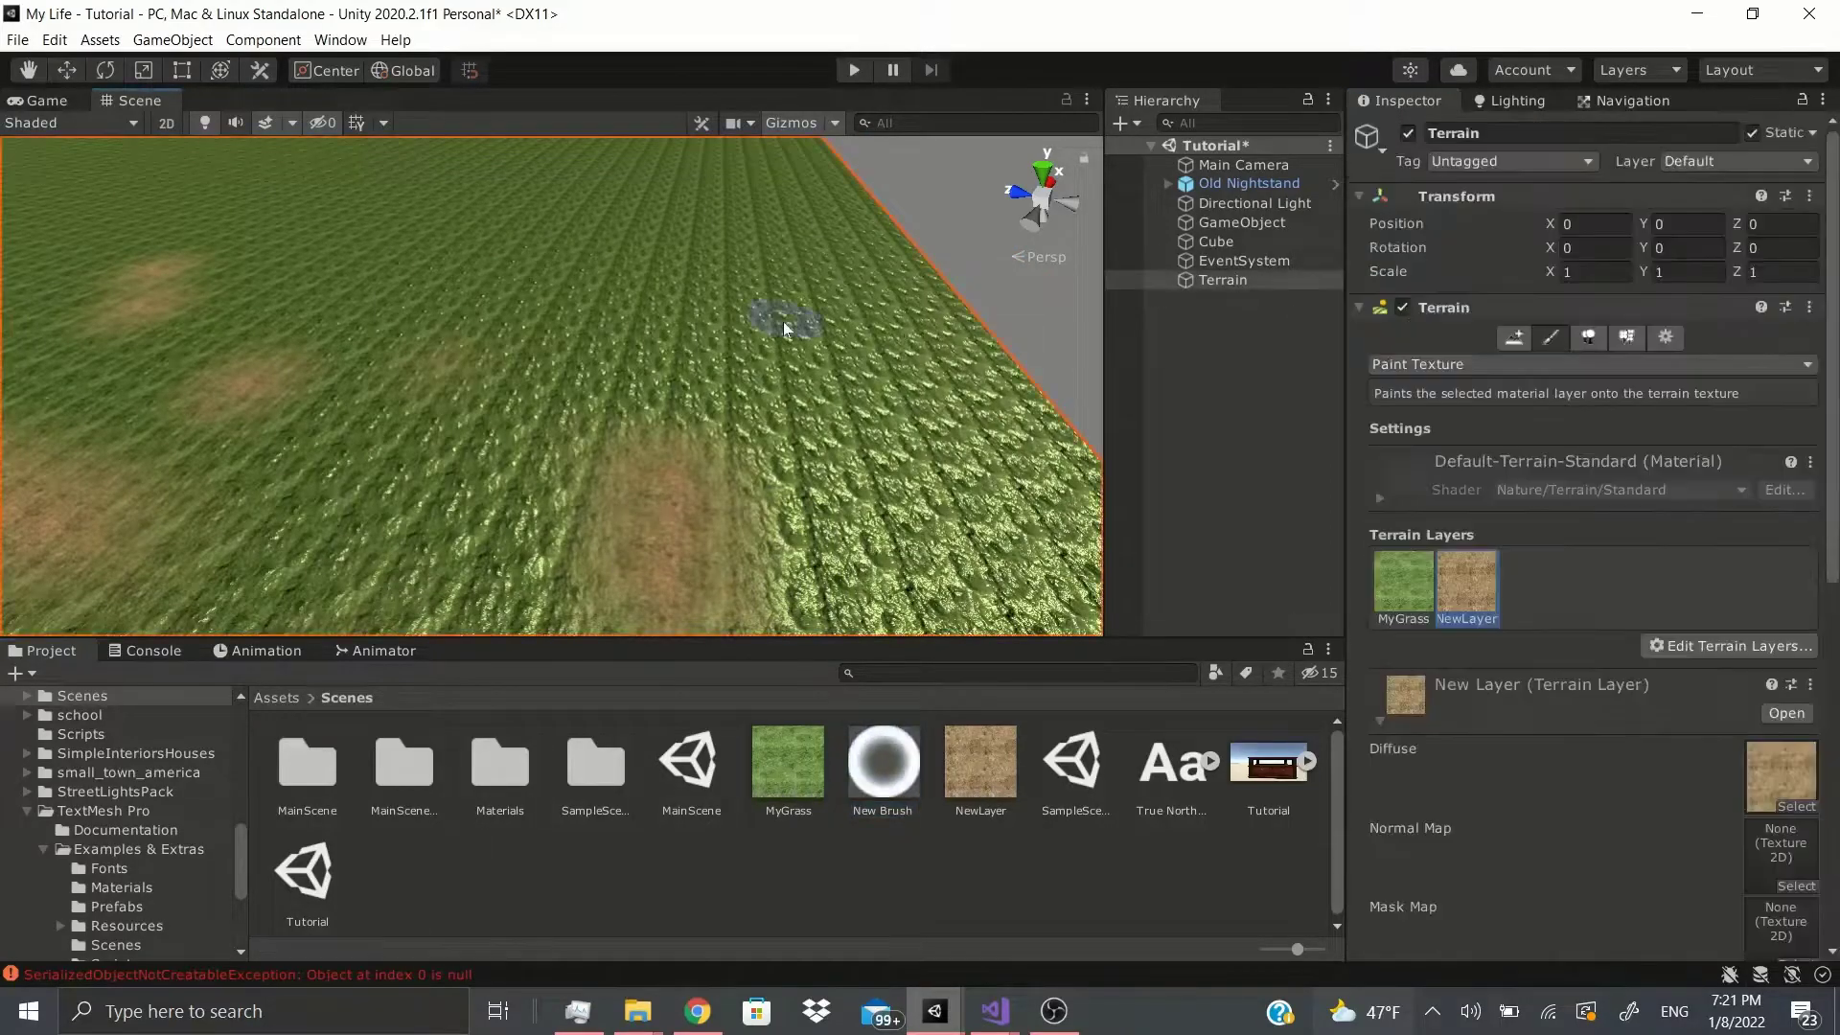
drag(518, 316, 448, 324)
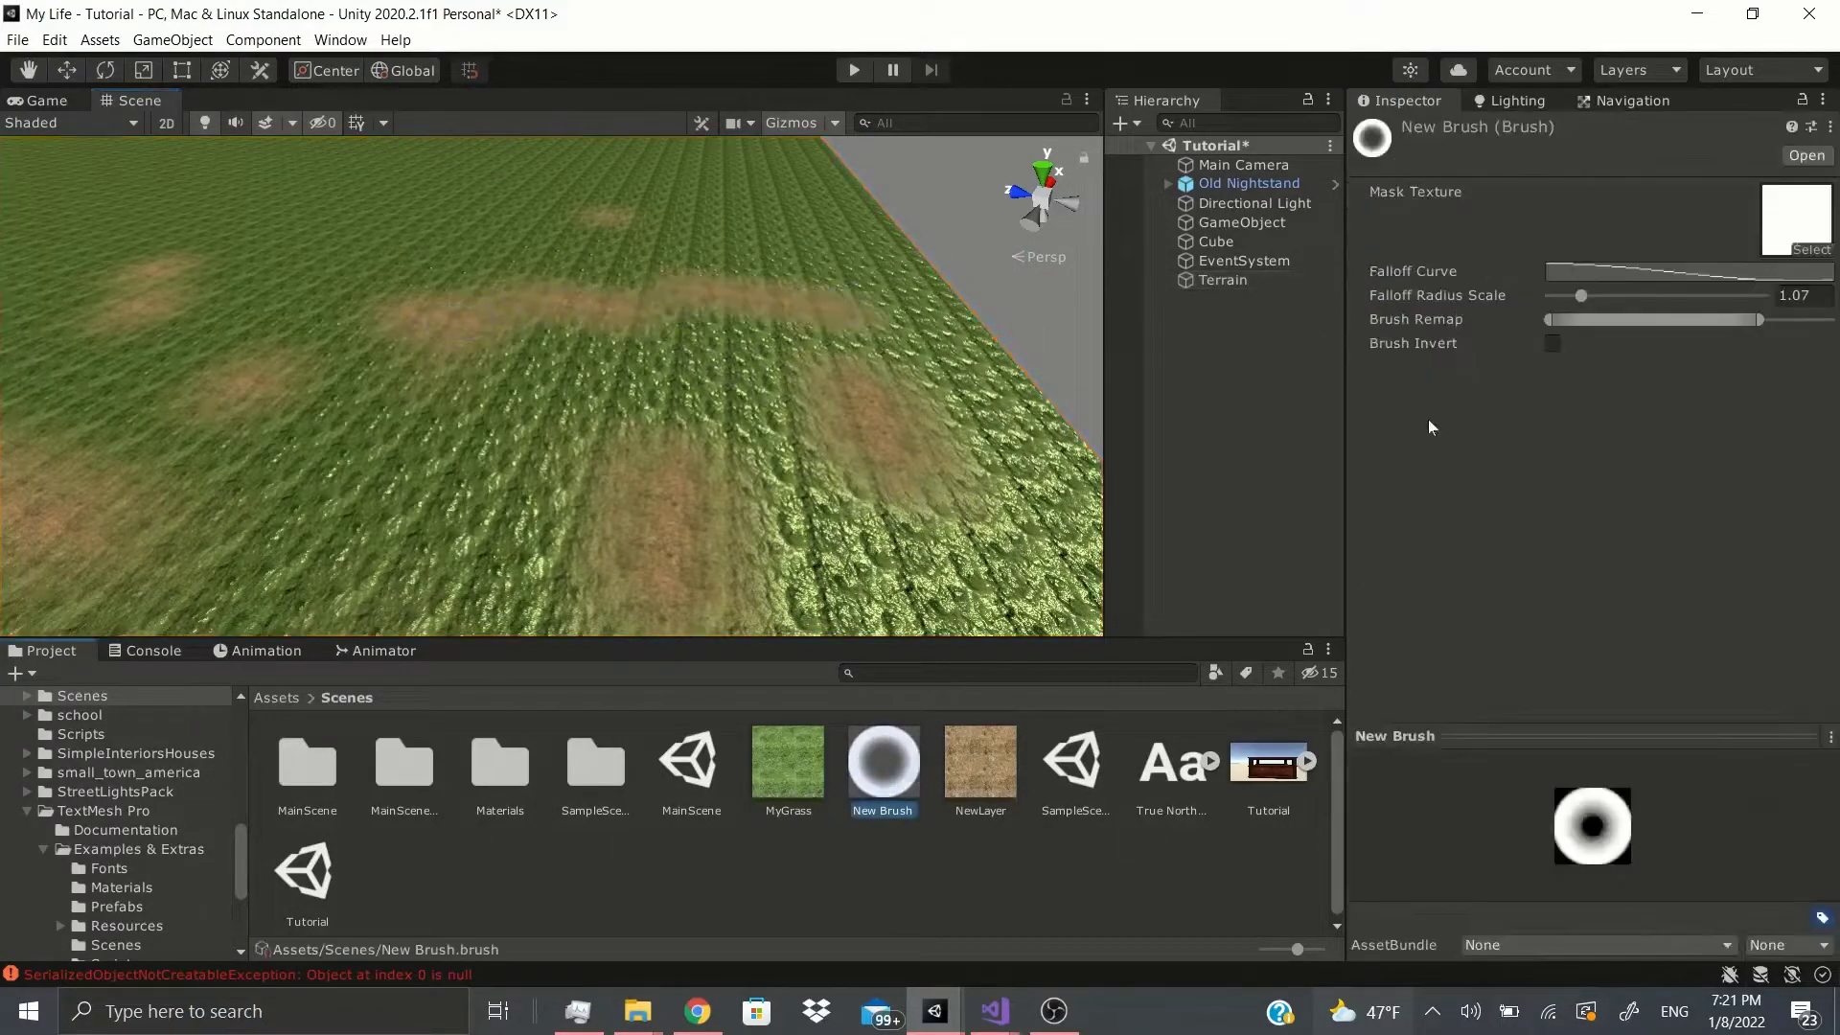
- Raise the middle of the brush's falloff curve and paint several dirt patches between the existing ones on the terrain
click(1579, 272)
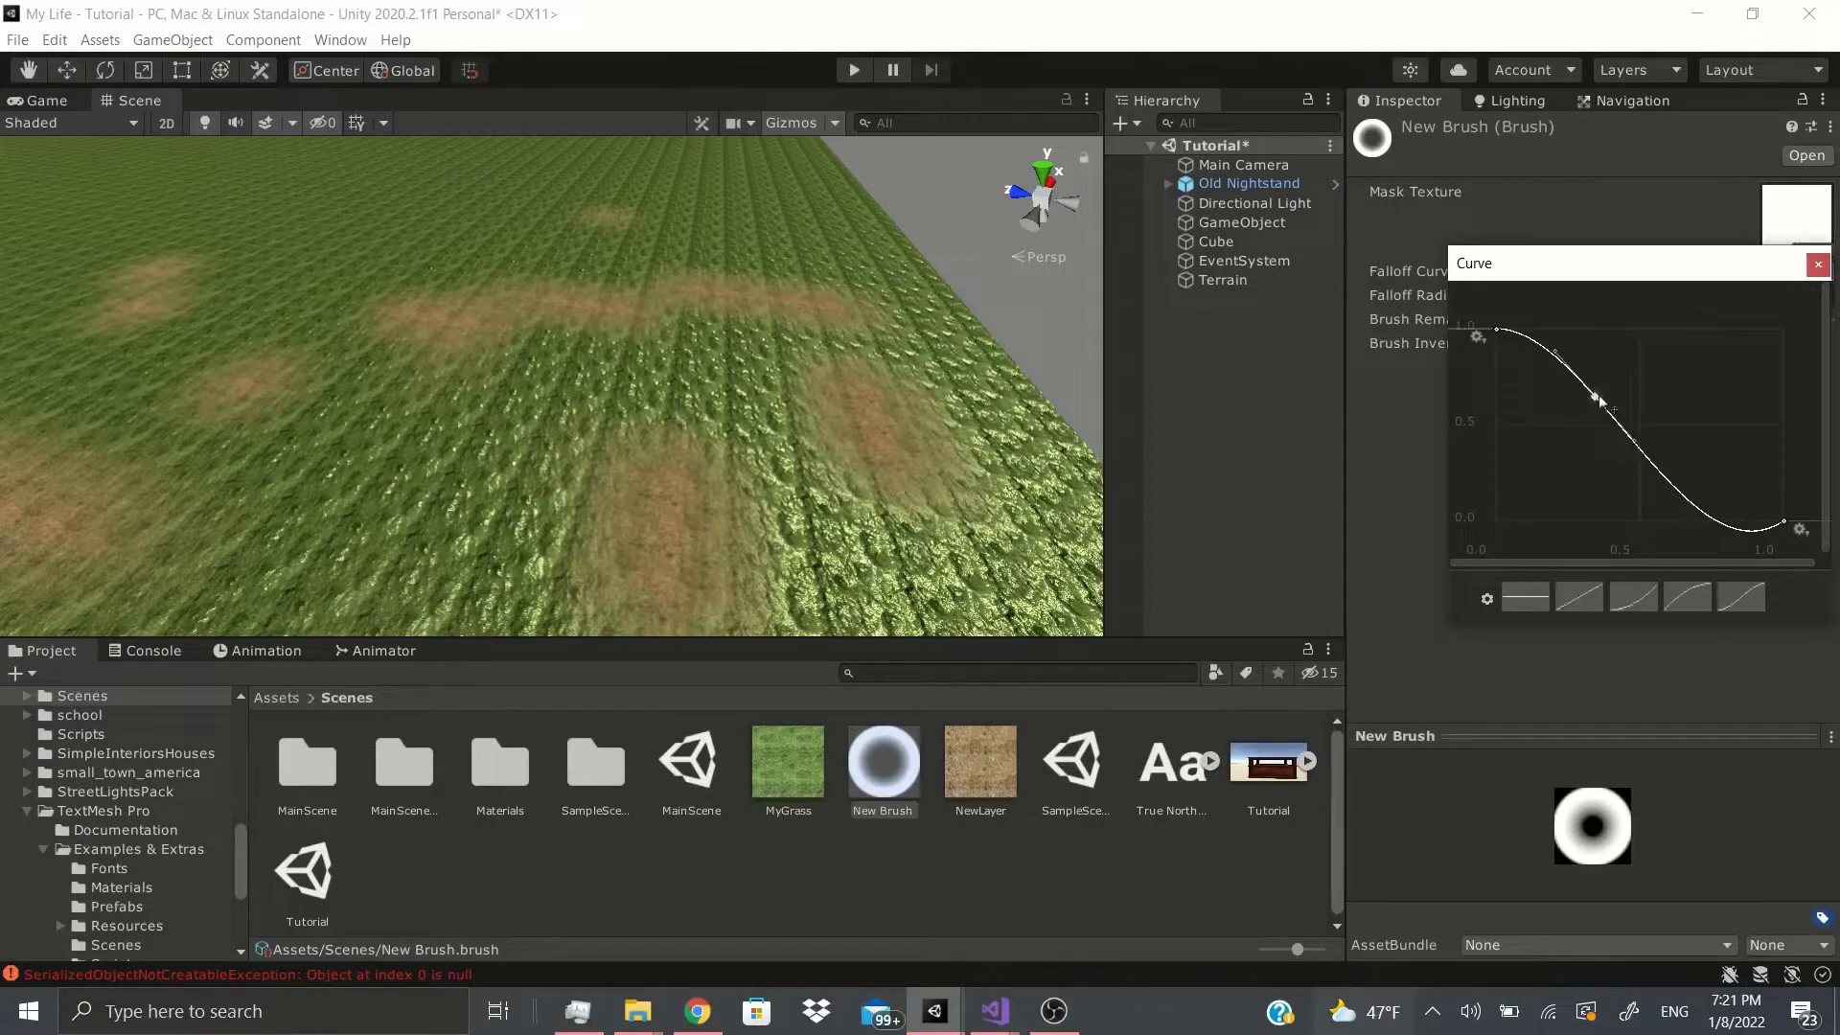
drag(1591, 400, 1662, 341)
click(360, 445)
click(421, 513)
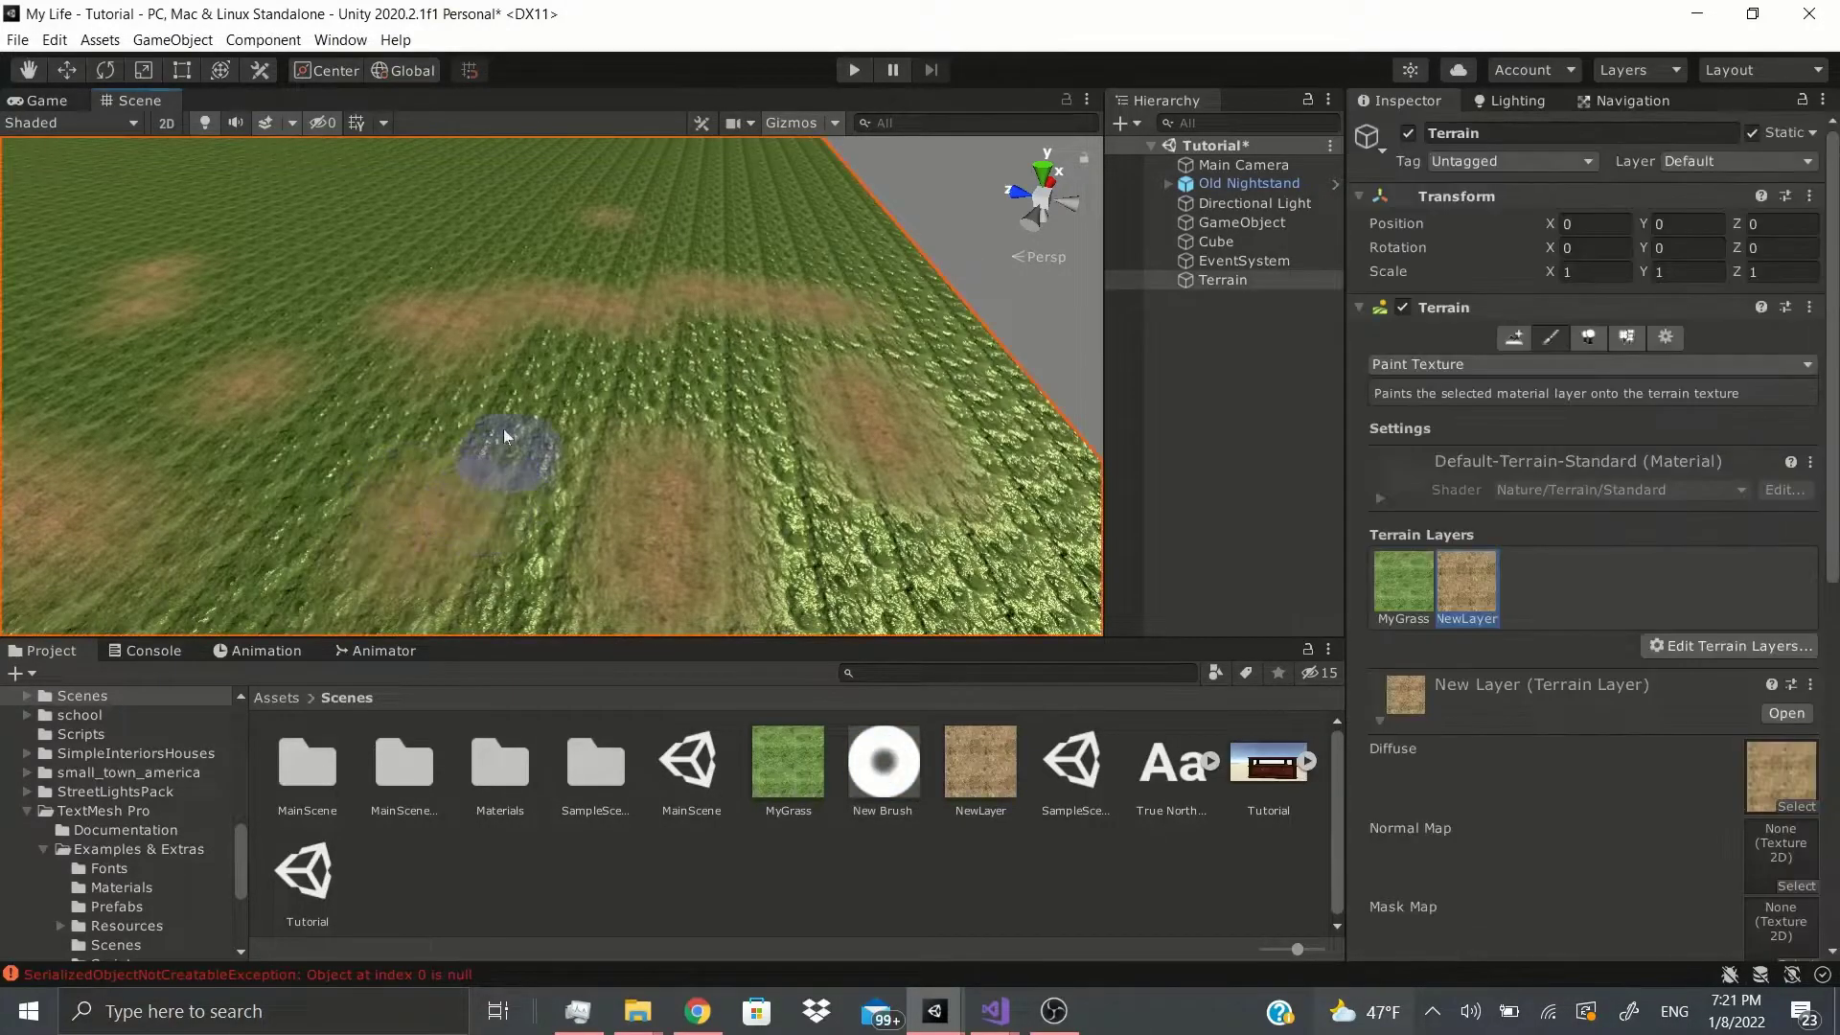
click(610, 396)
click(733, 382)
- Create a legacy cubemap in the Scenes folder and assign the wood-plank texture 12 to its Right (+X) face
right_click(983, 872)
mouse_move(1246, 330)
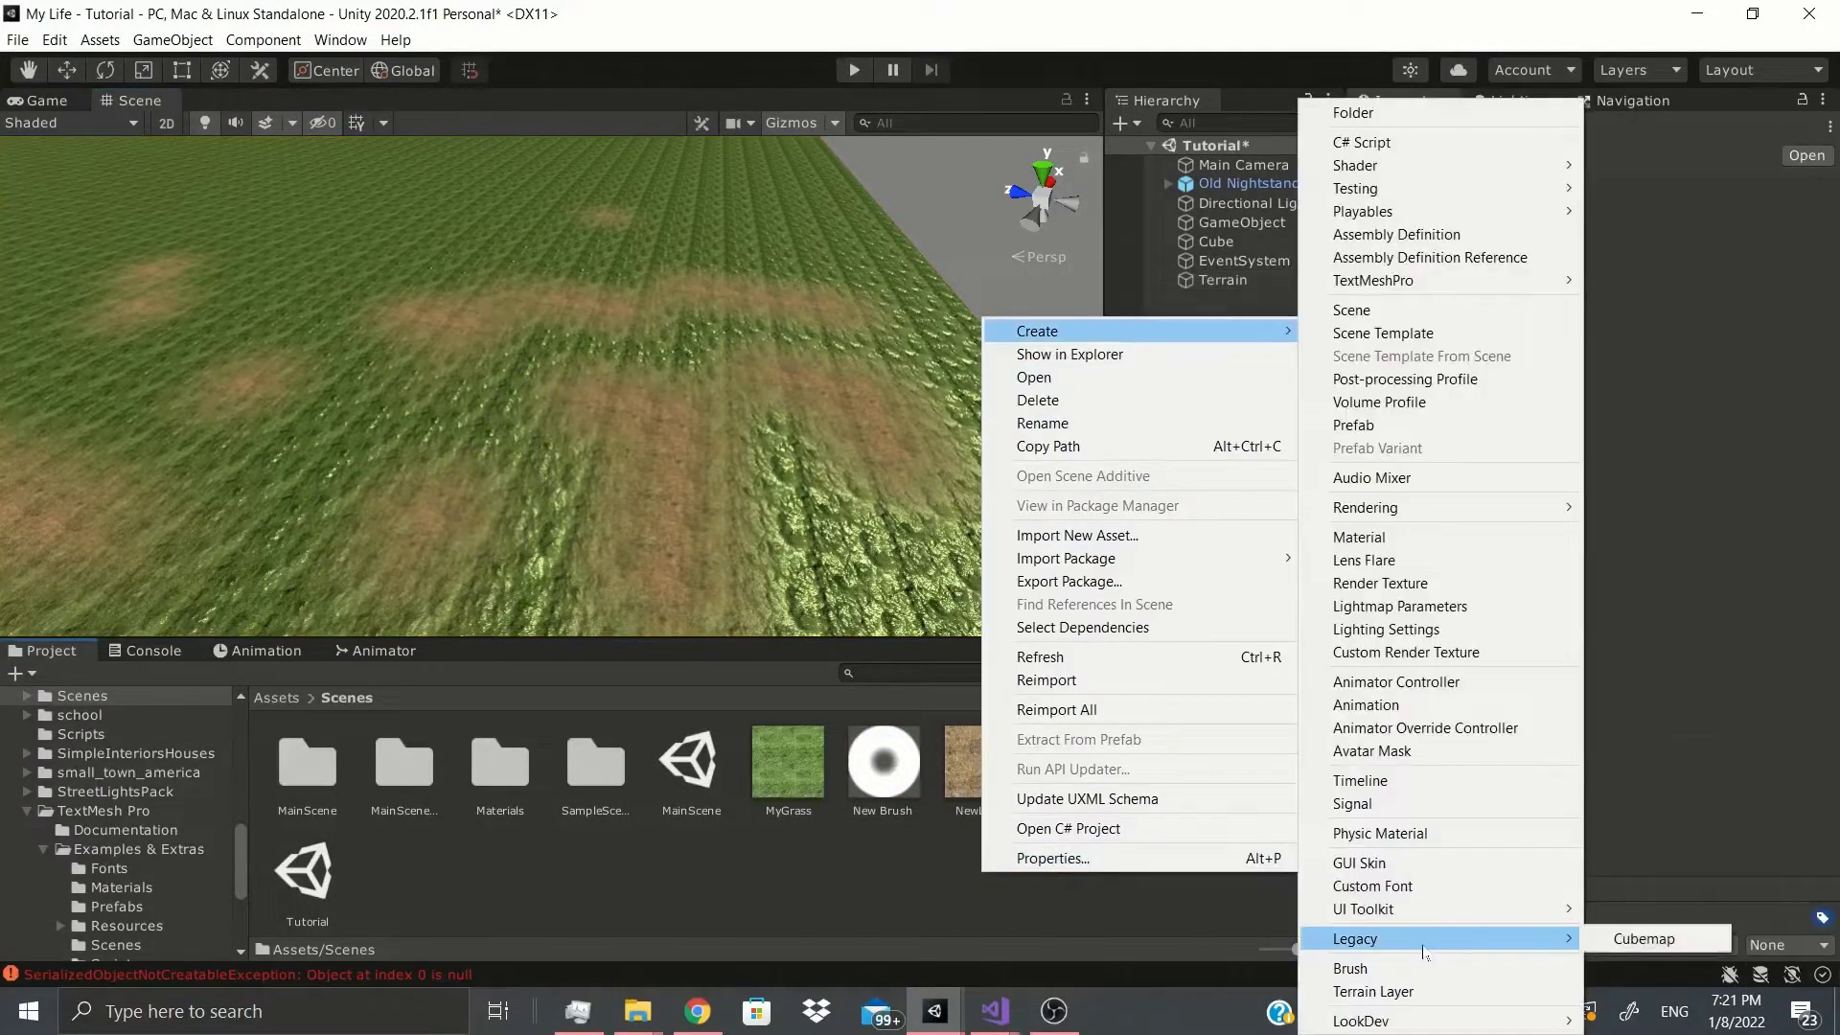
click(1644, 938)
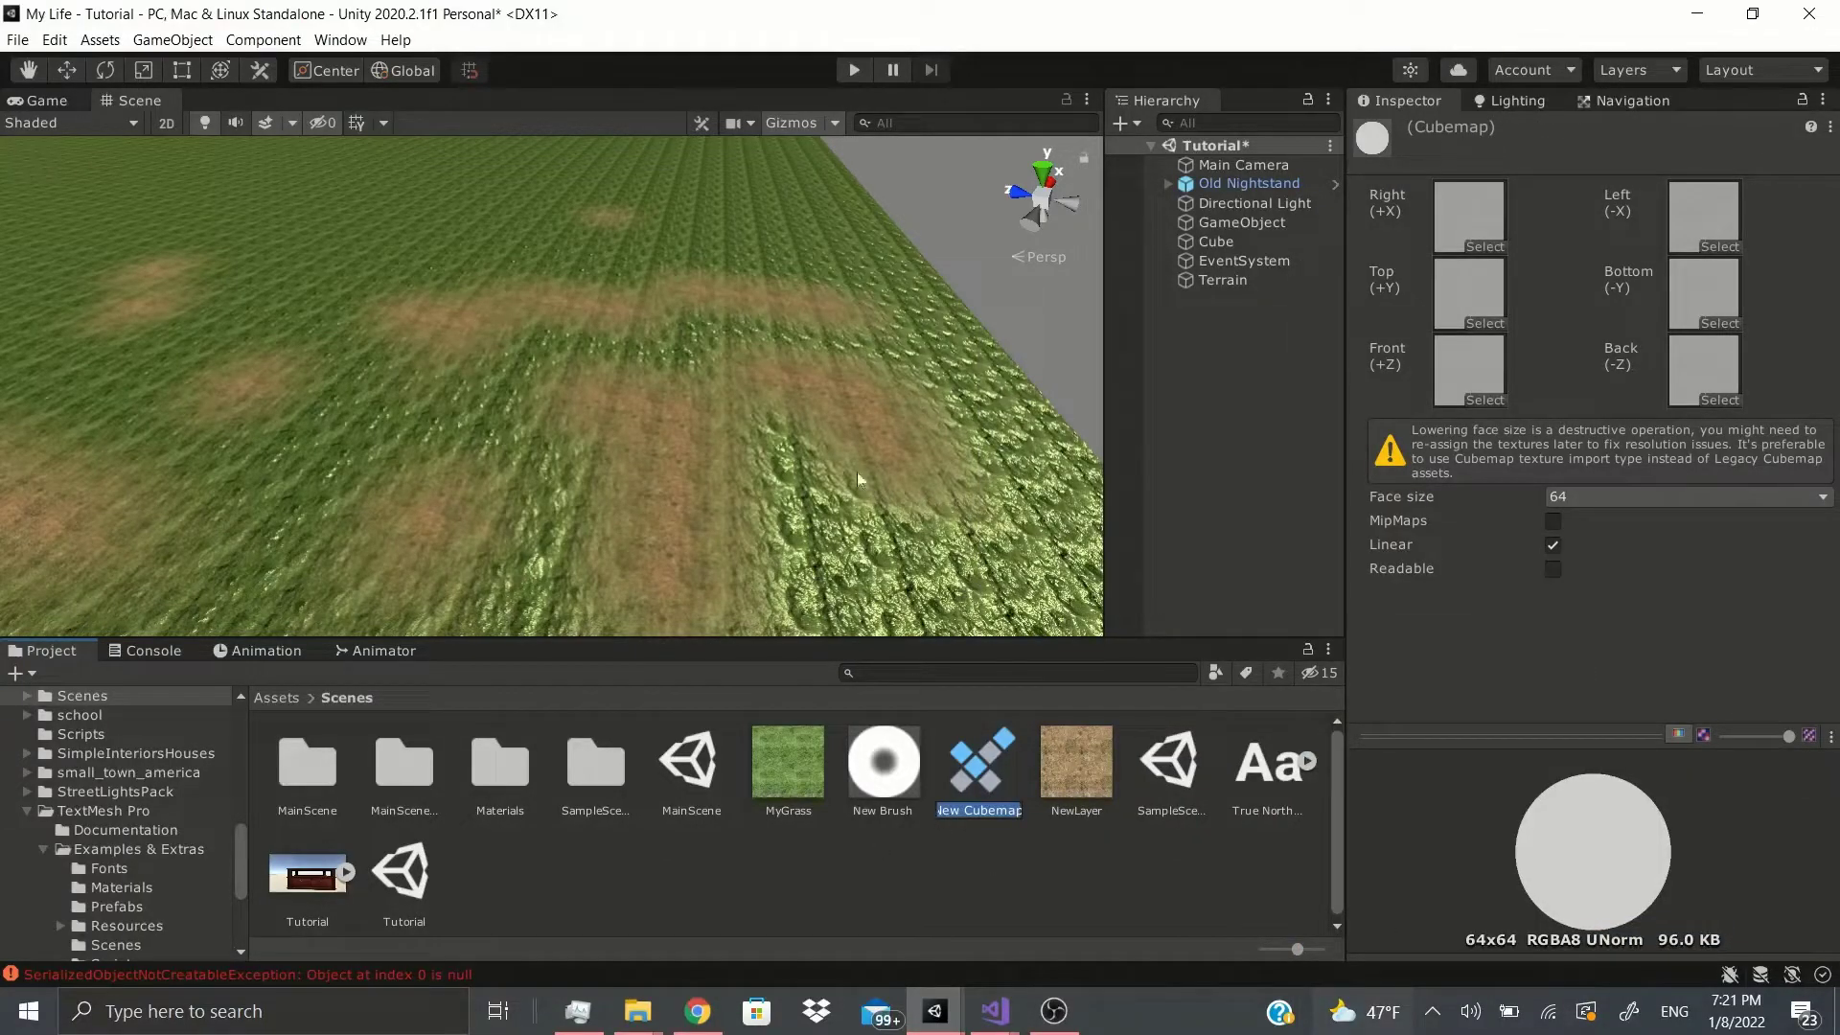
click(1483, 246)
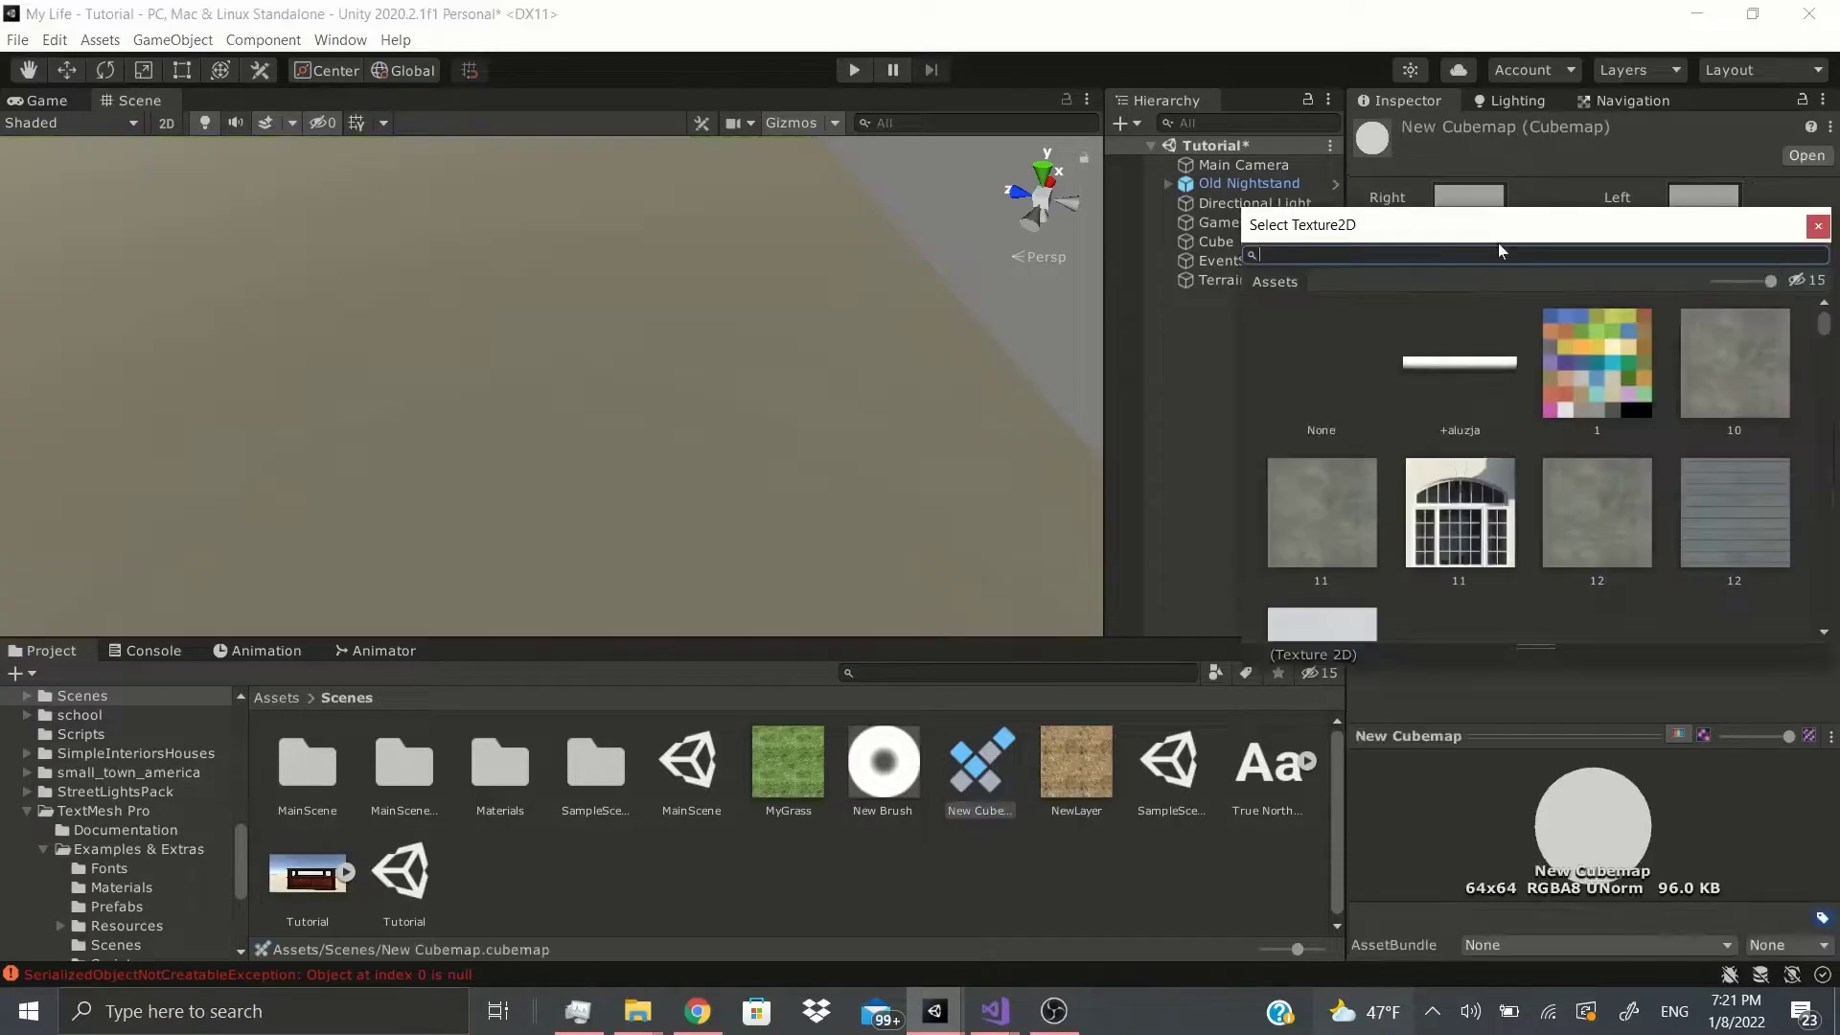
scroll(1548, 417, down, 2)
click(1781, 393)
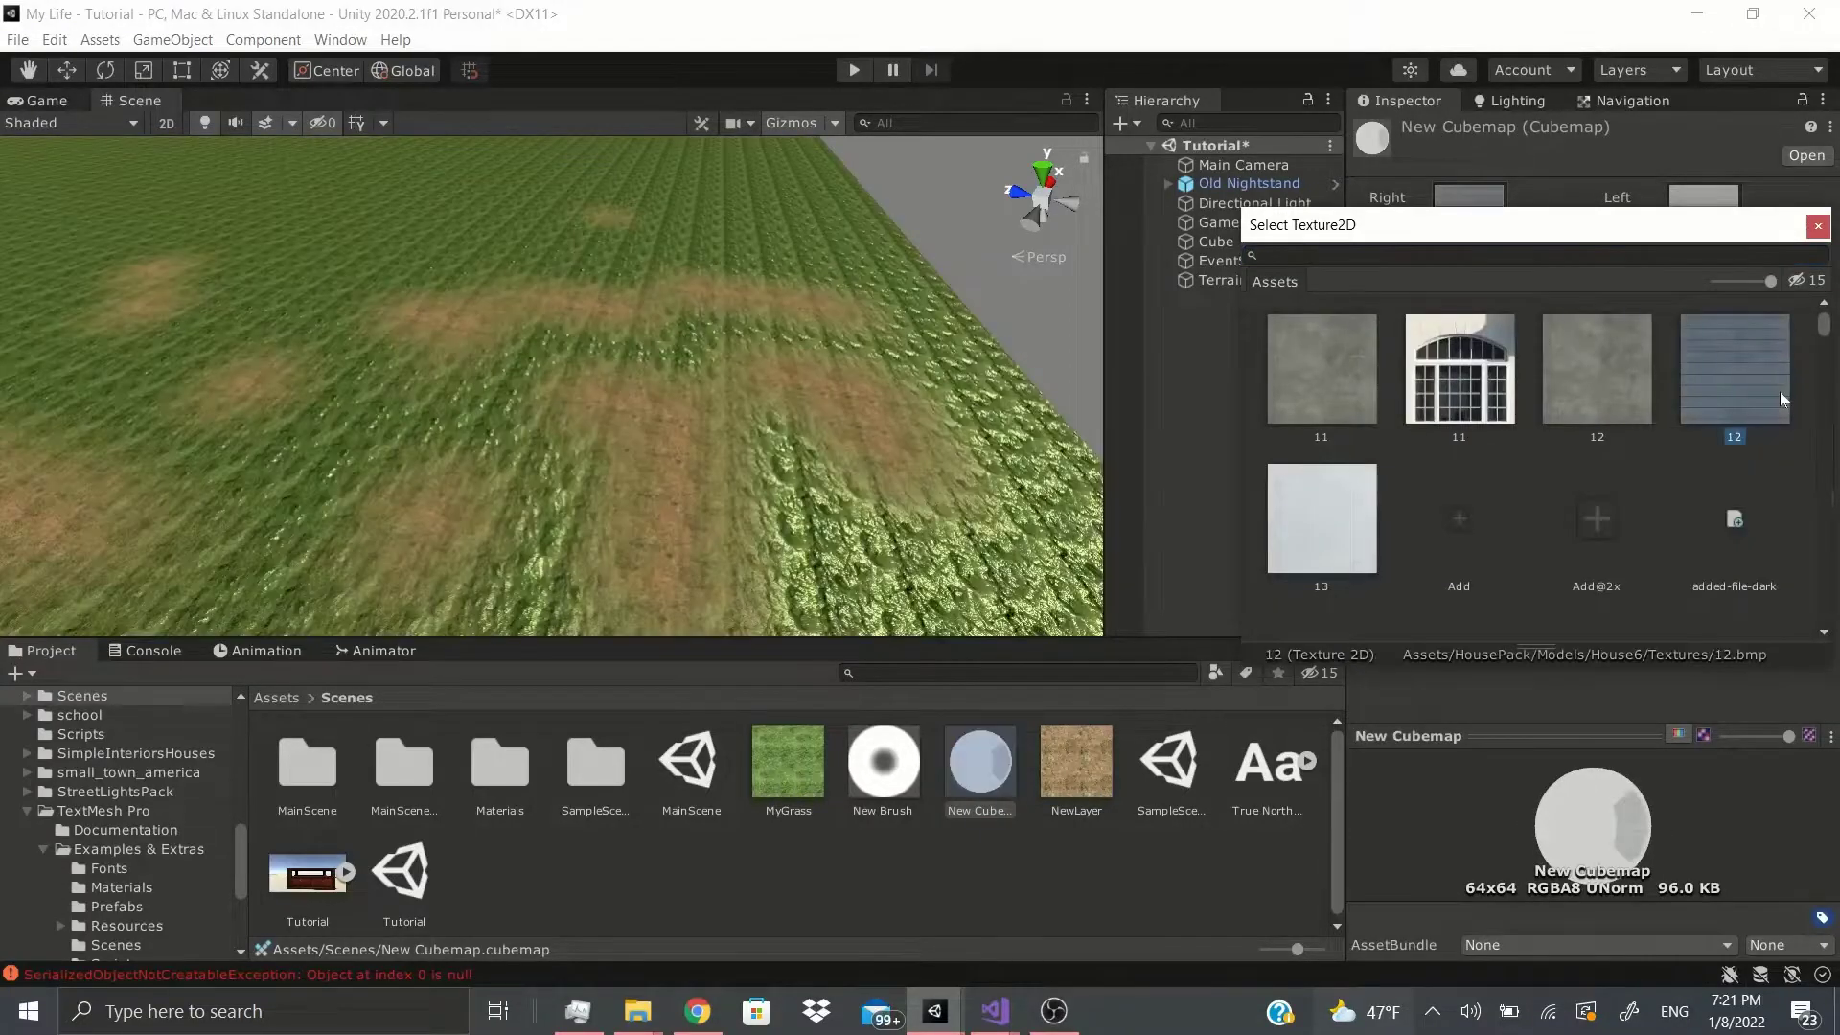
click(1817, 226)
- Assign the wood-plank texture 12 to the cubemap's Left (-X) face
click(1720, 247)
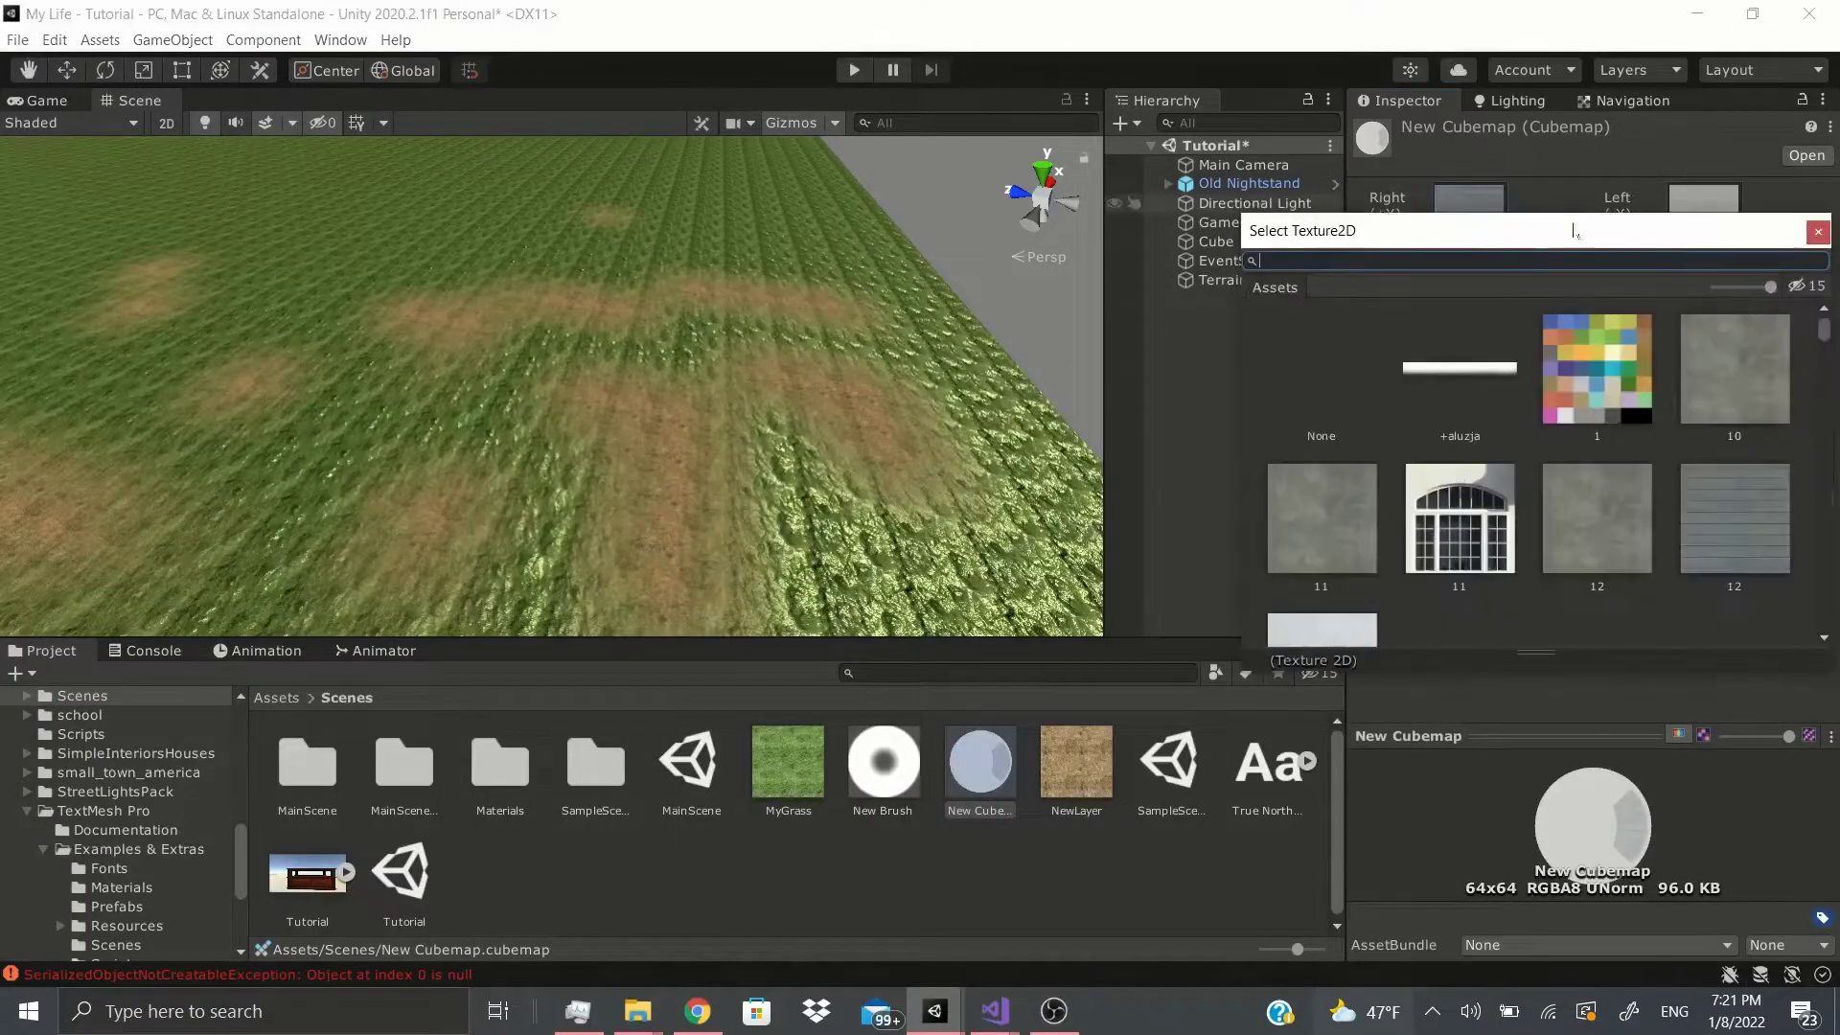
click(1678, 393)
key(Return)
- Apply the new cubemap to the sky of the scene as its skybox
right_drag(805, 345, 933, 887)
click(958, 792)
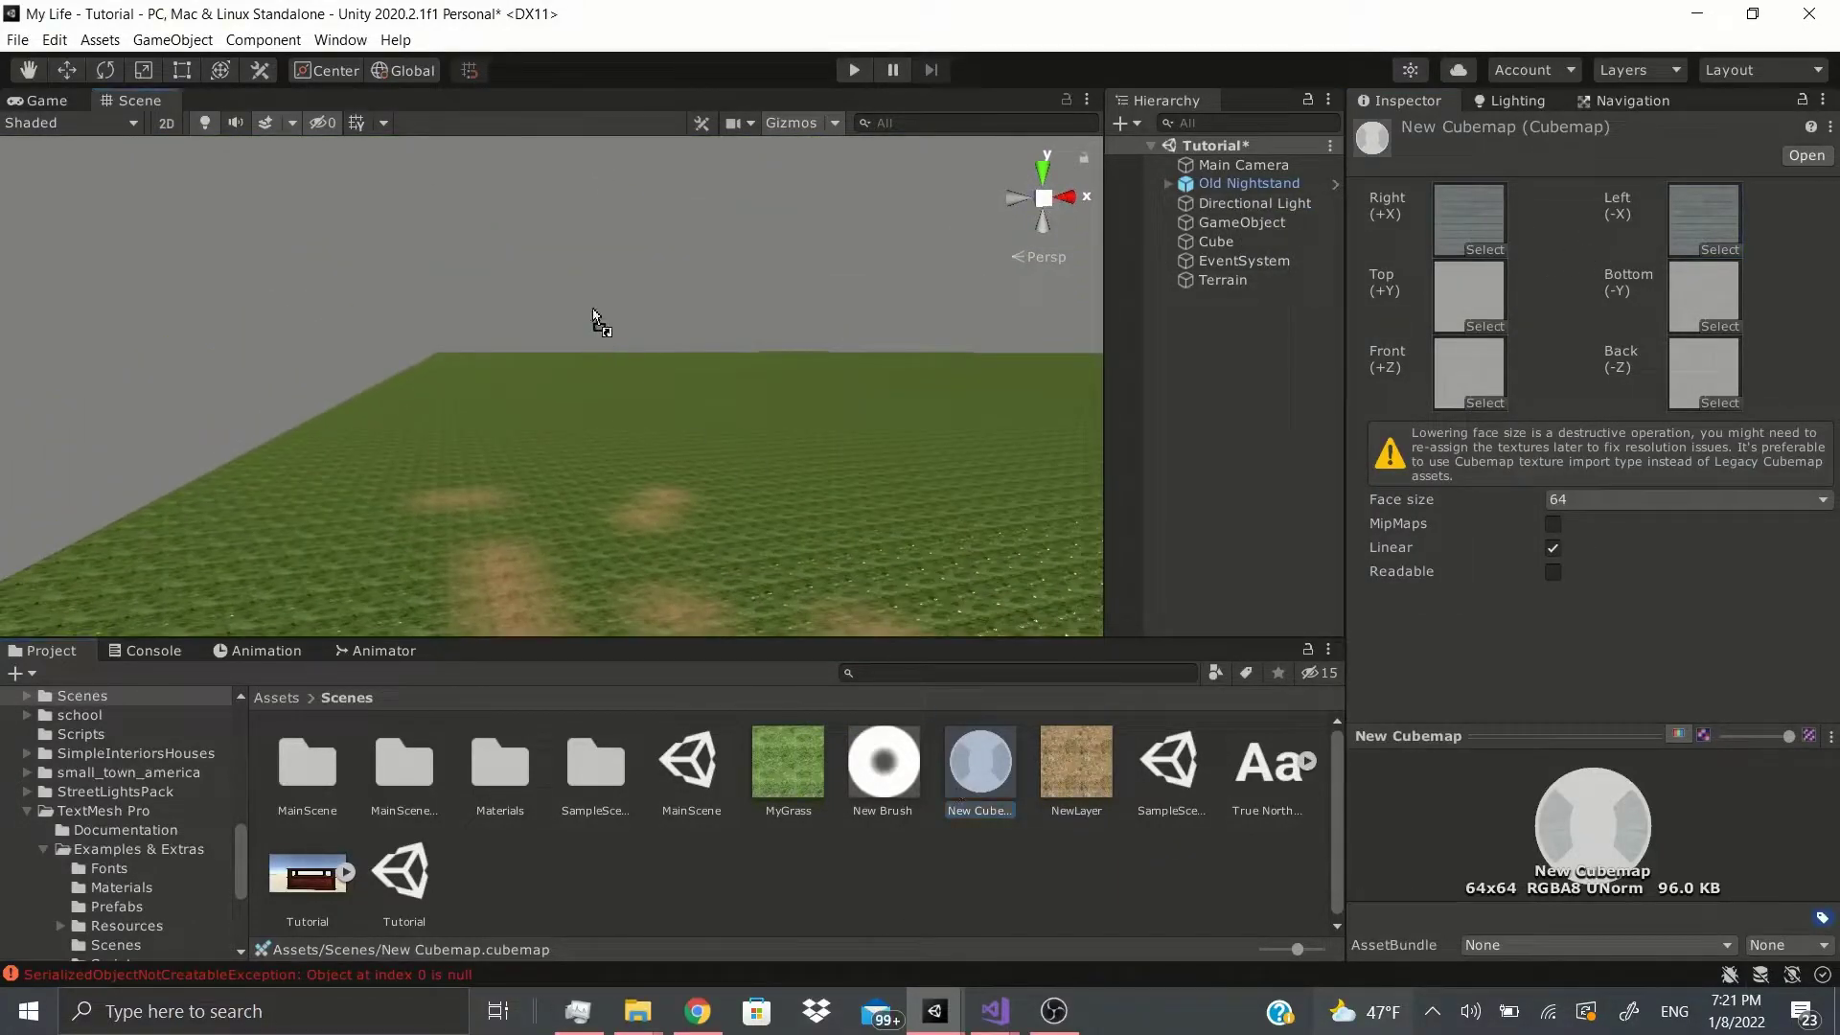
right_drag(595, 319, 662, 489)
- Assign the wood-plank texture 12 to the cubemap's Top (+Y) and Bottom (-Y) faces
click(1469, 317)
right_drag(1011, 398, 960, 115)
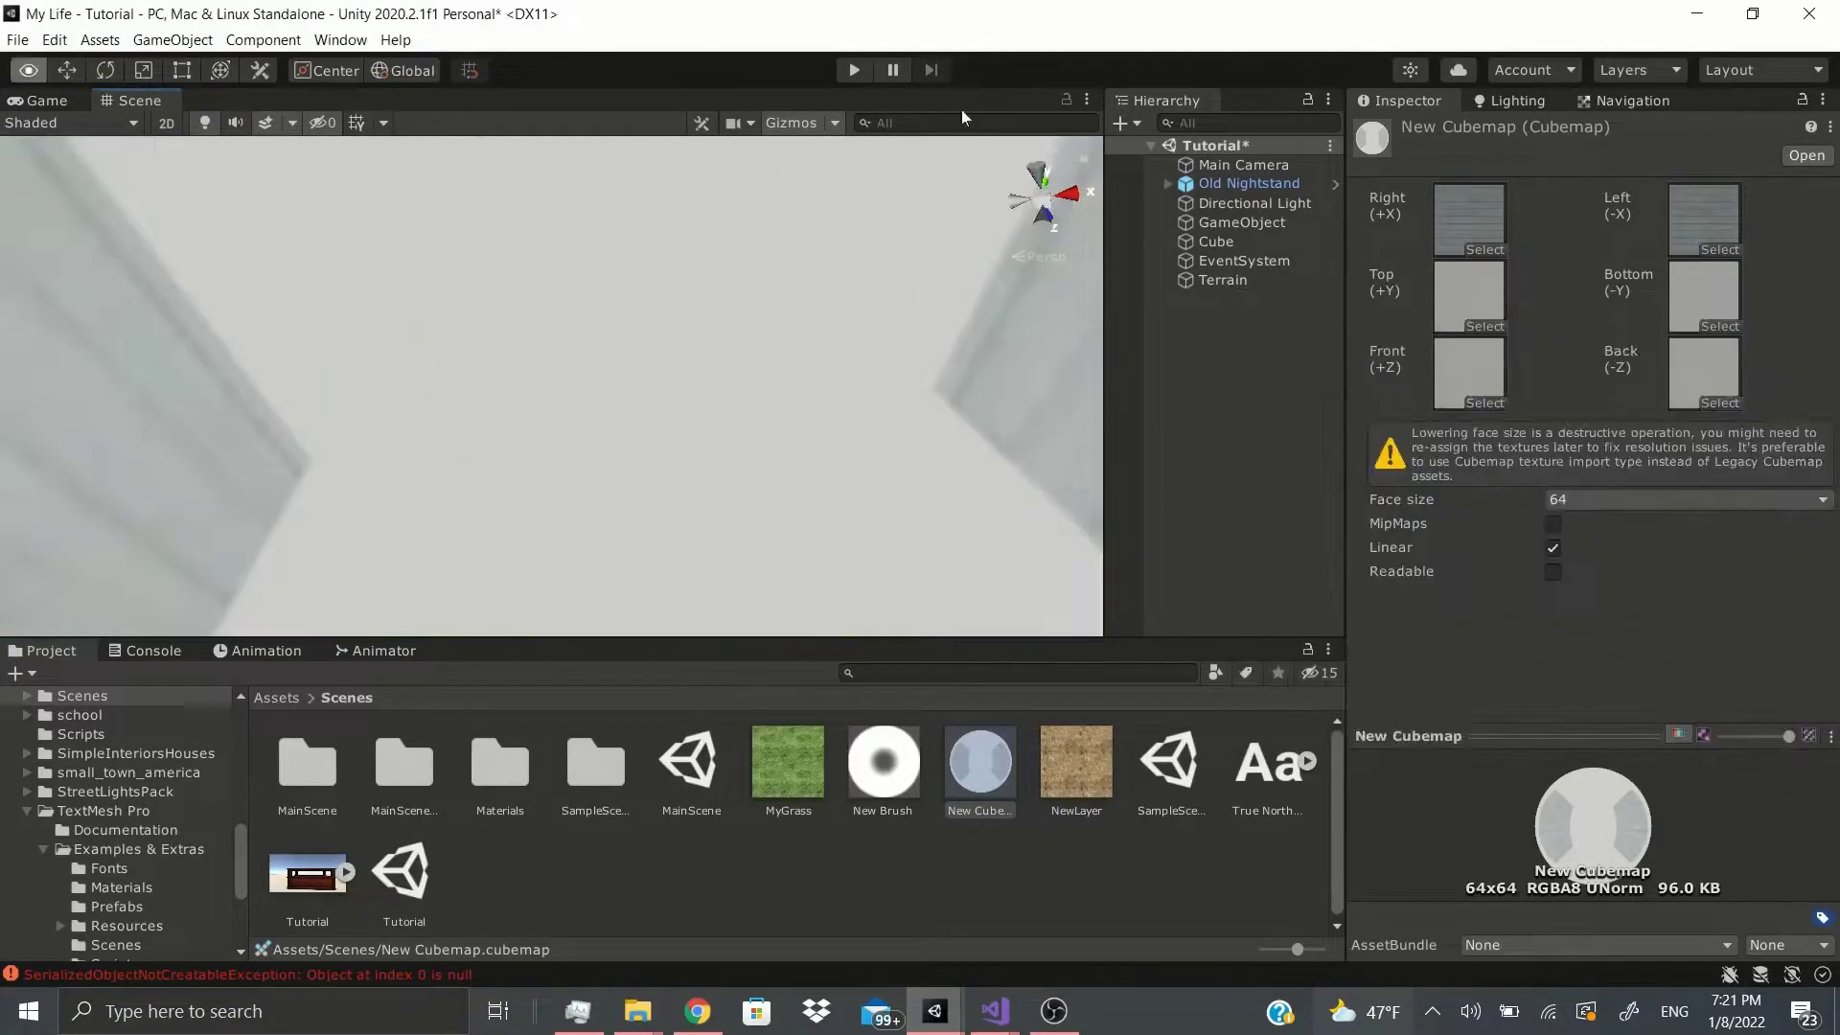
click(1495, 324)
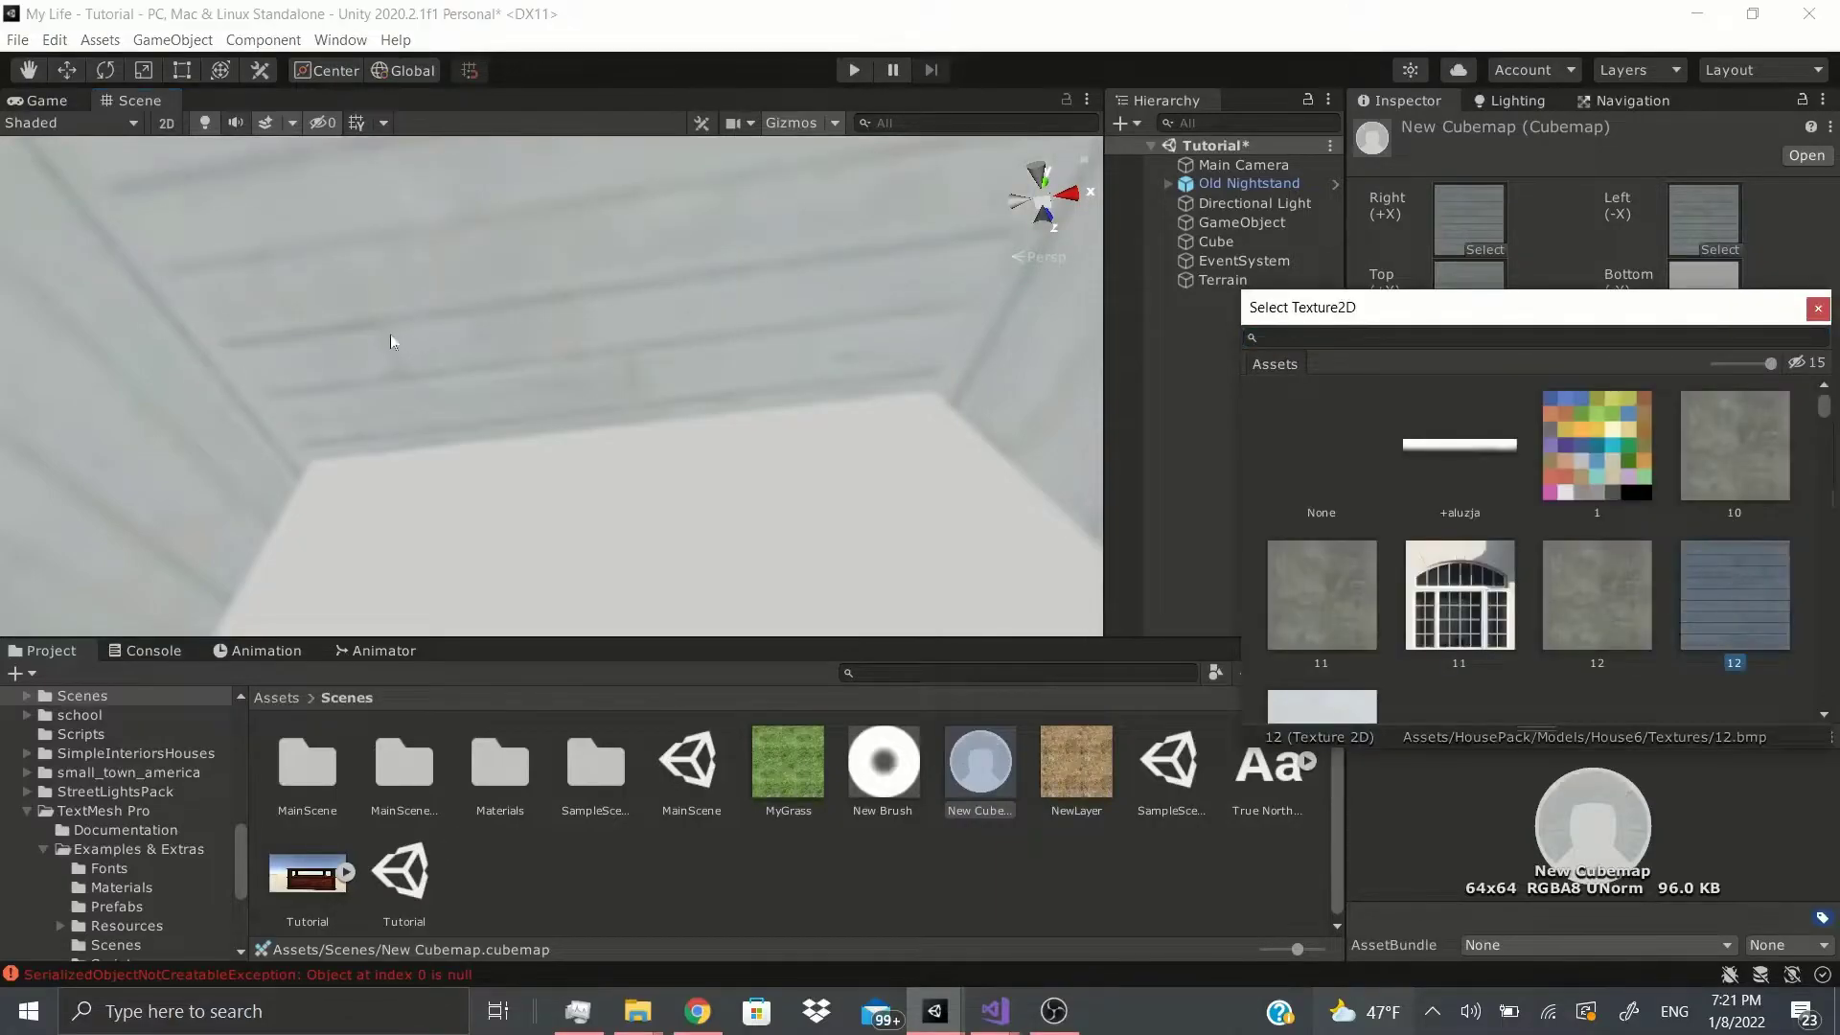
click(1817, 308)
right_drag(891, 471, 997, 973)
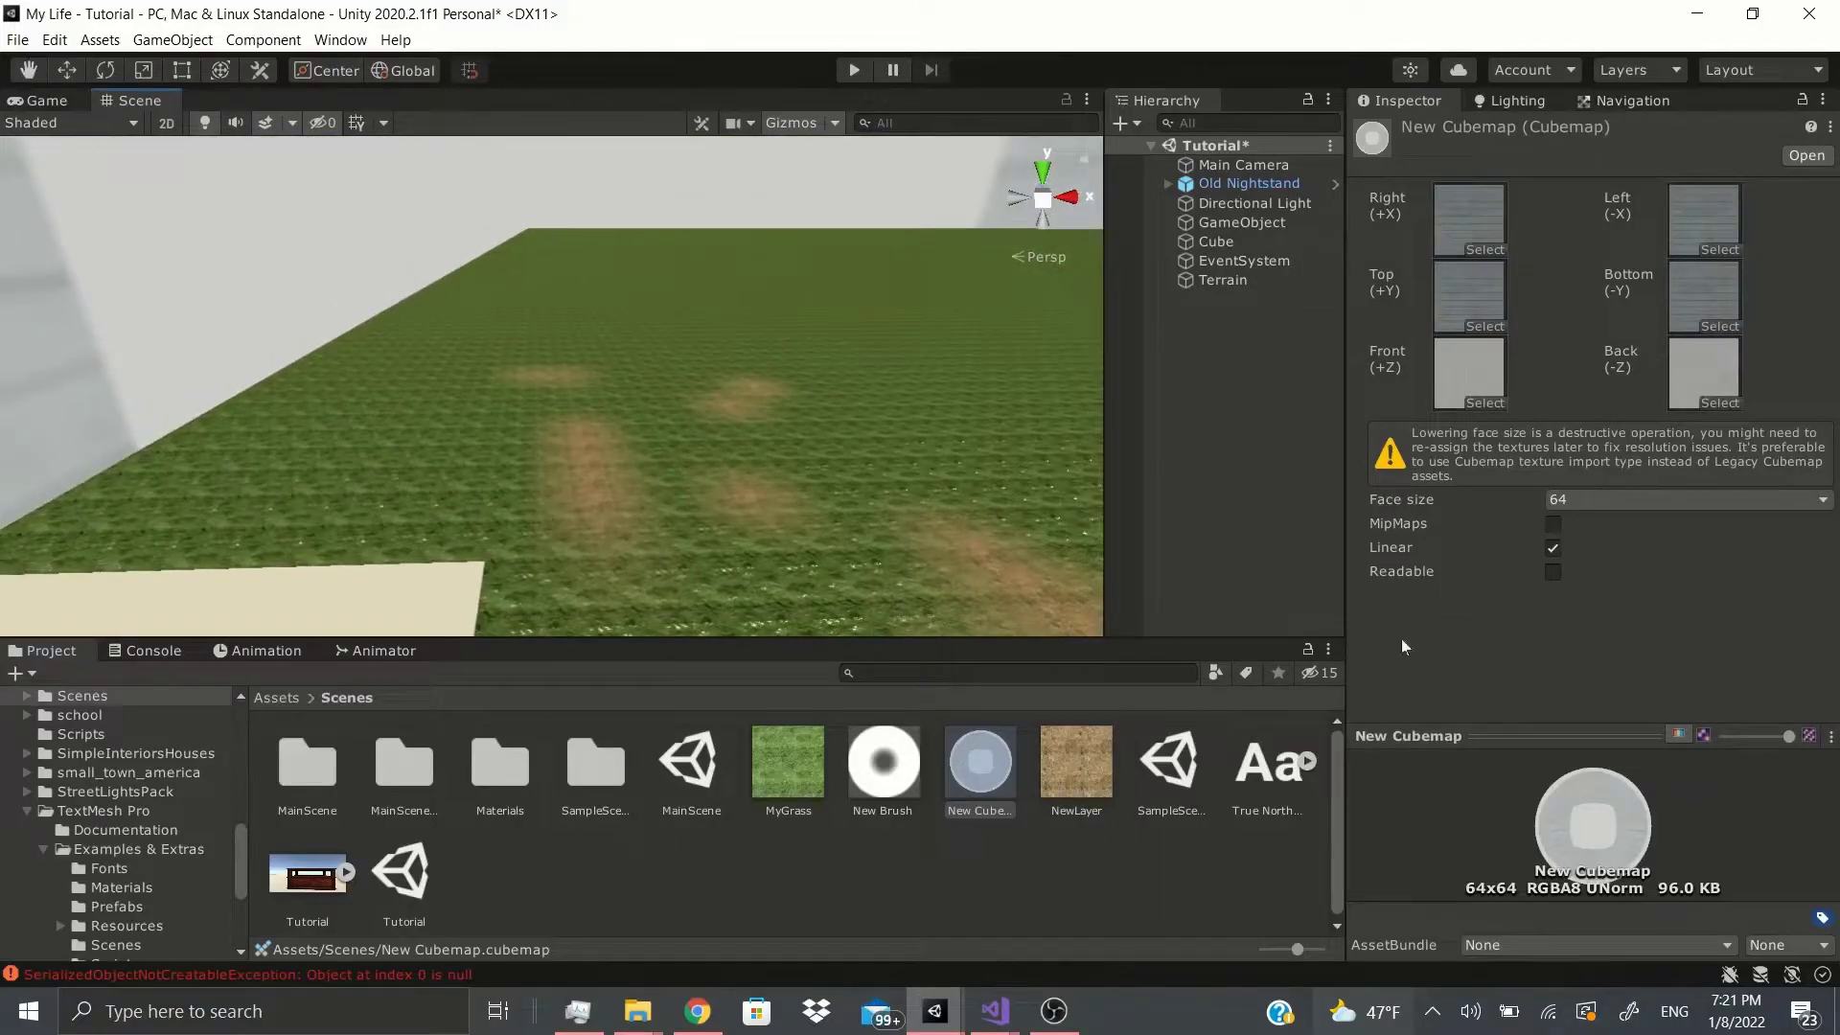
- Assign the coloured texture 1 to the cubemap's Front (+Z) face and the concrete texture 10 to its Back (-Z) face
click(1483, 401)
click(1594, 520)
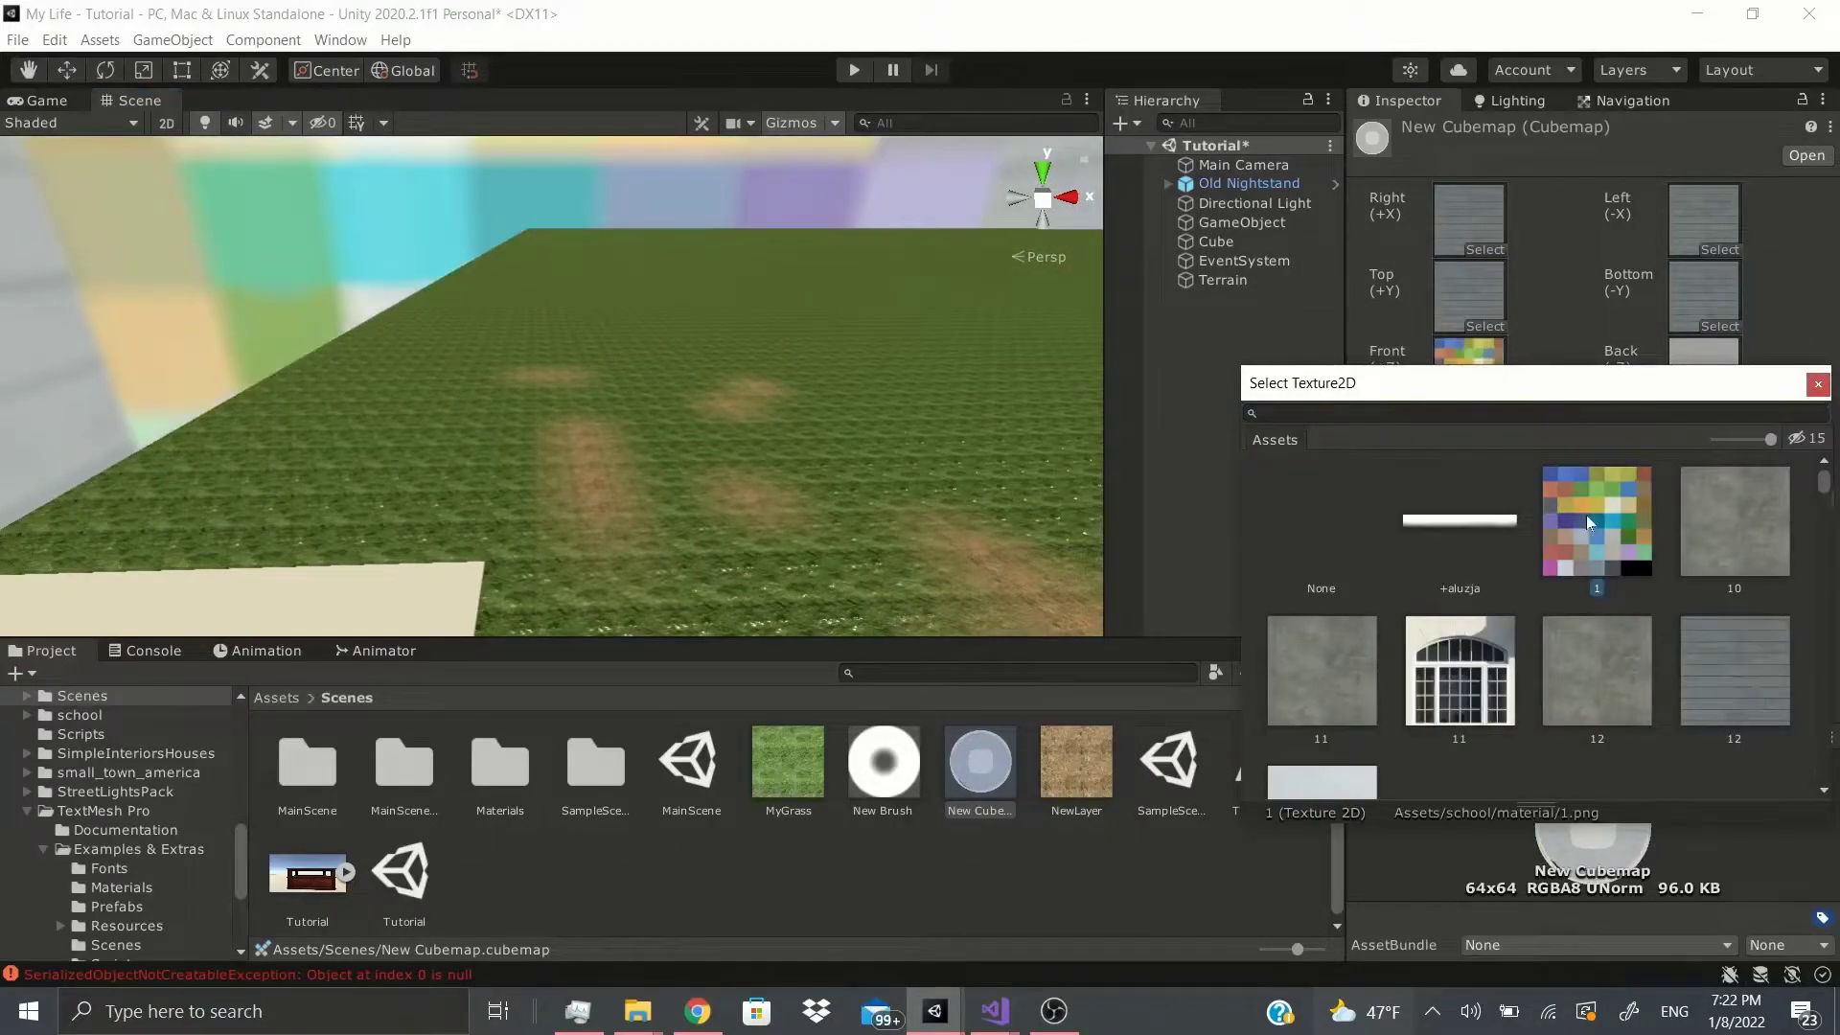
click(1818, 383)
click(1719, 403)
click(1733, 520)
right_drag(942, 368, 352, 304)
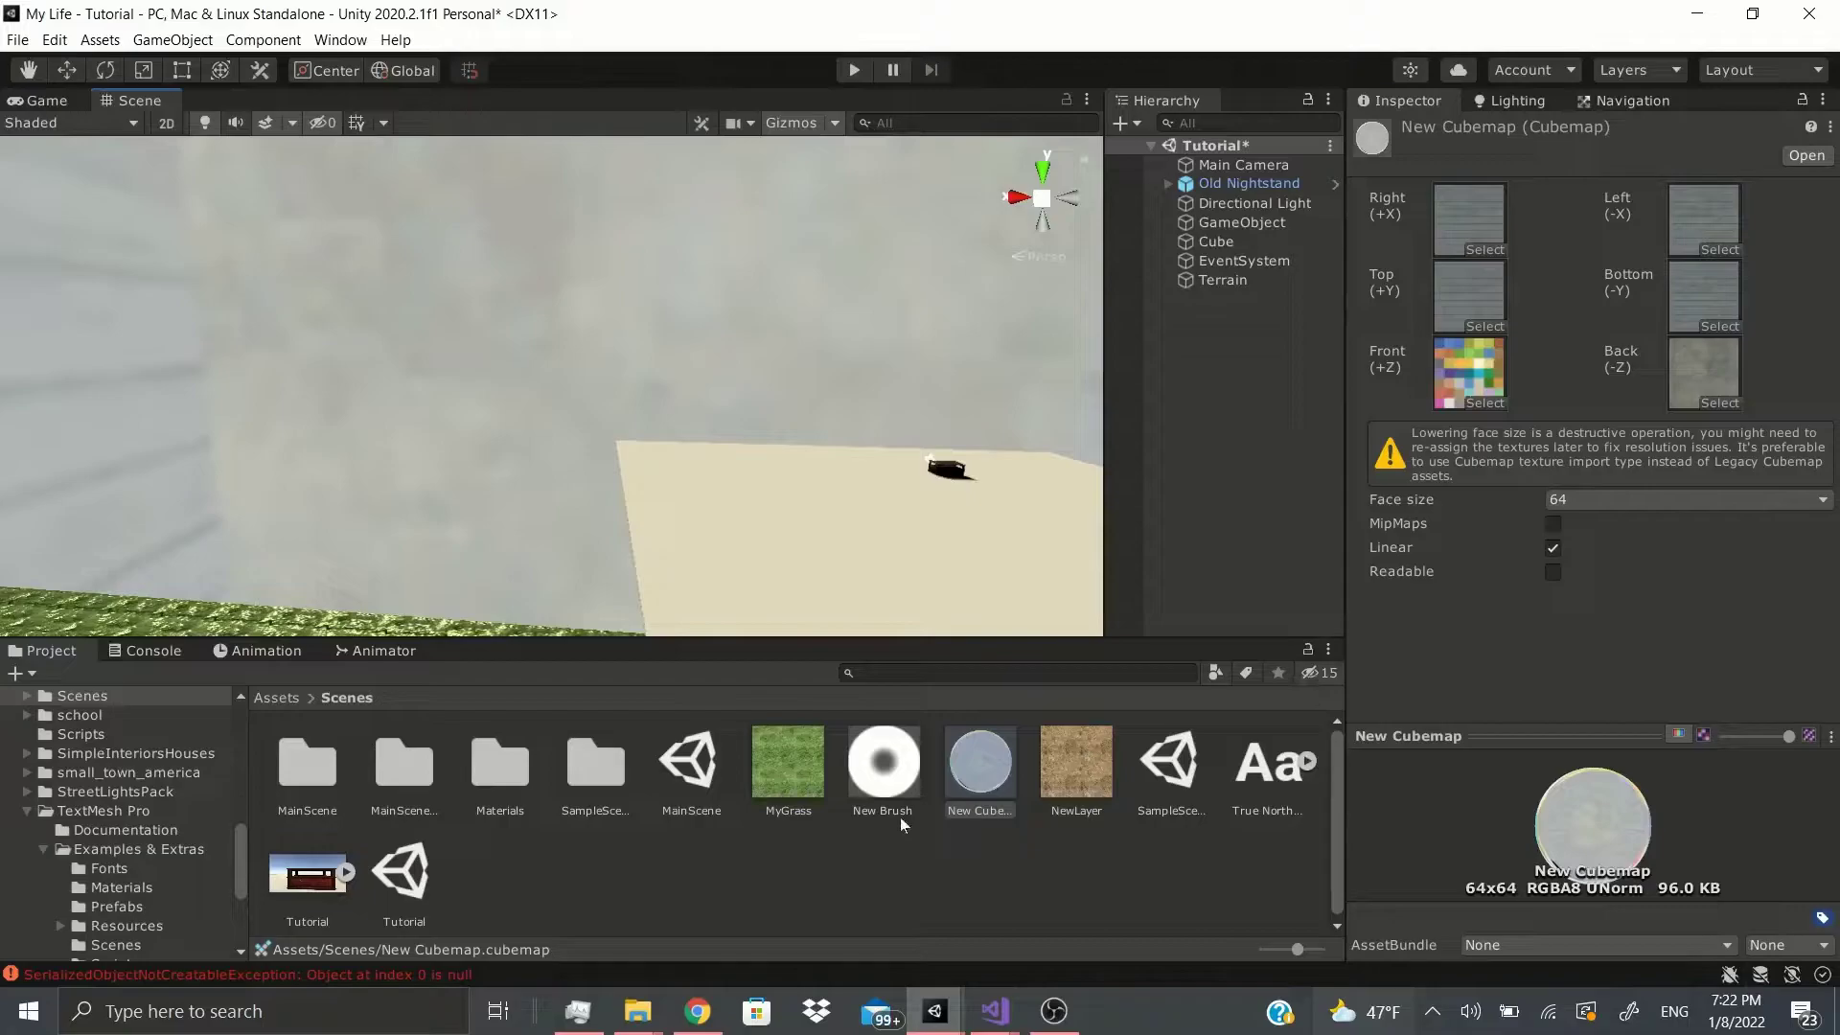
click(1577, 506)
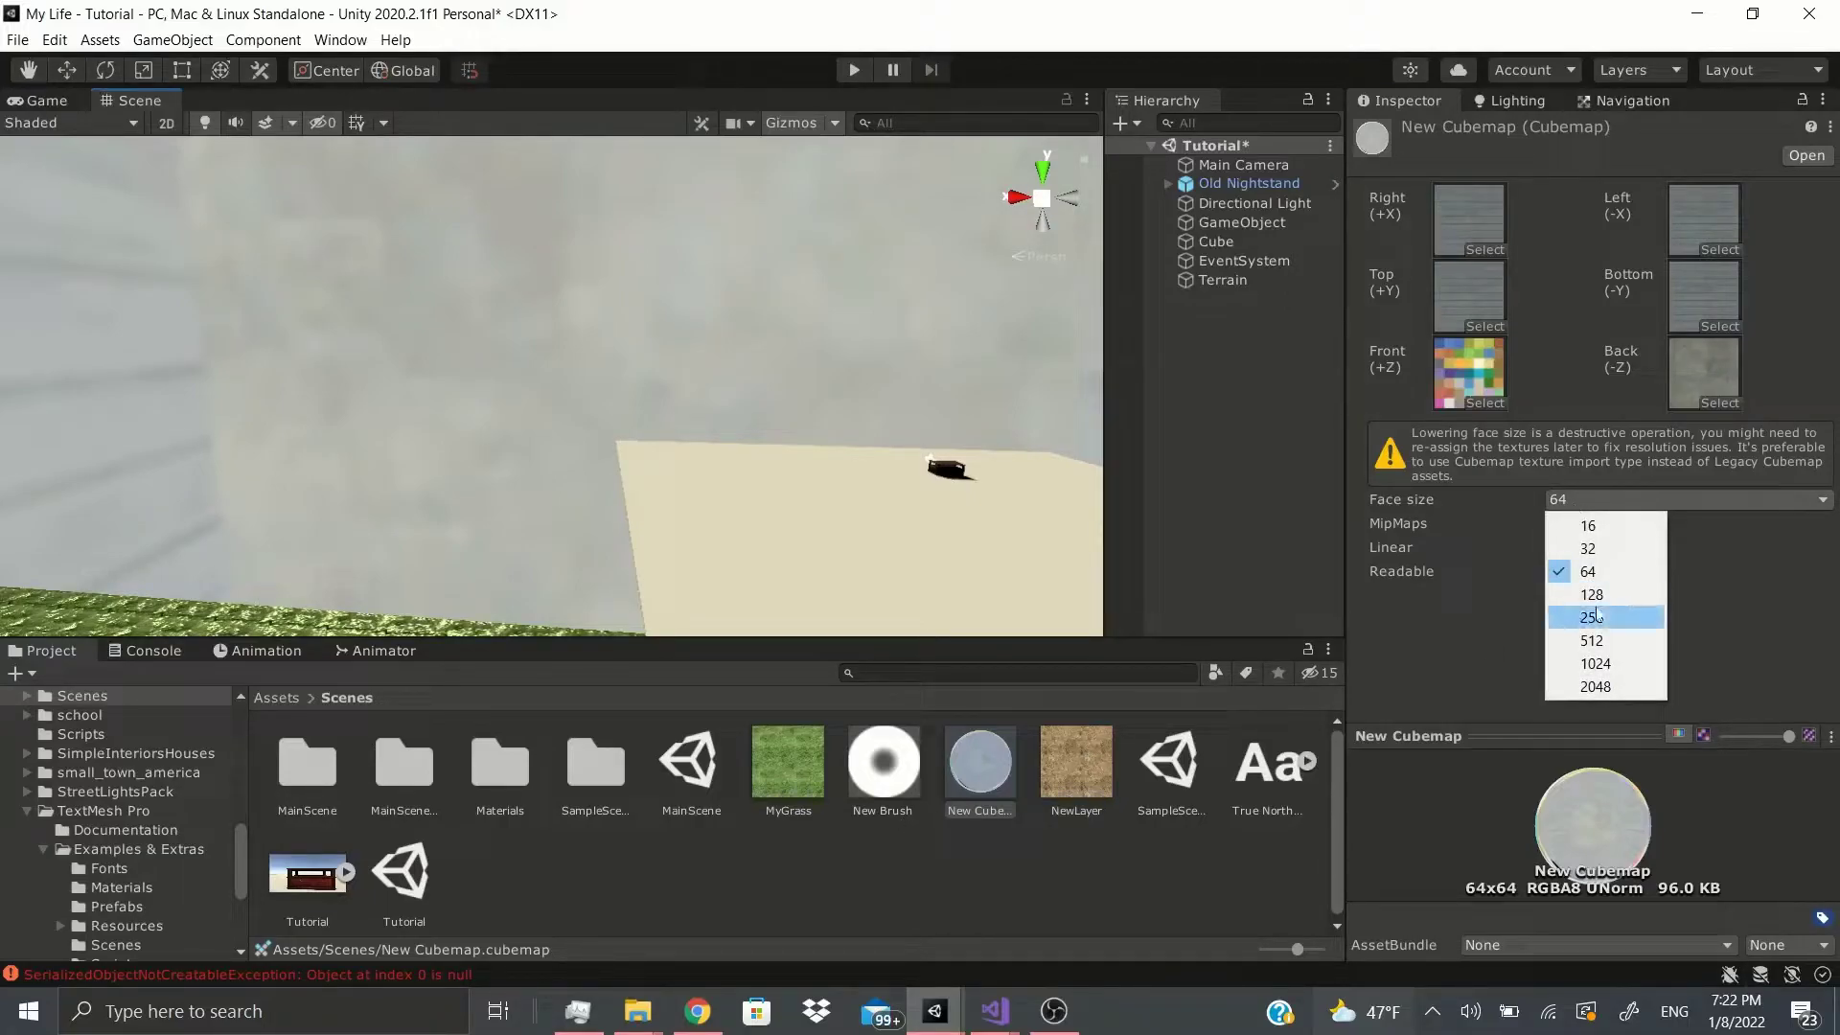
click(1472, 430)
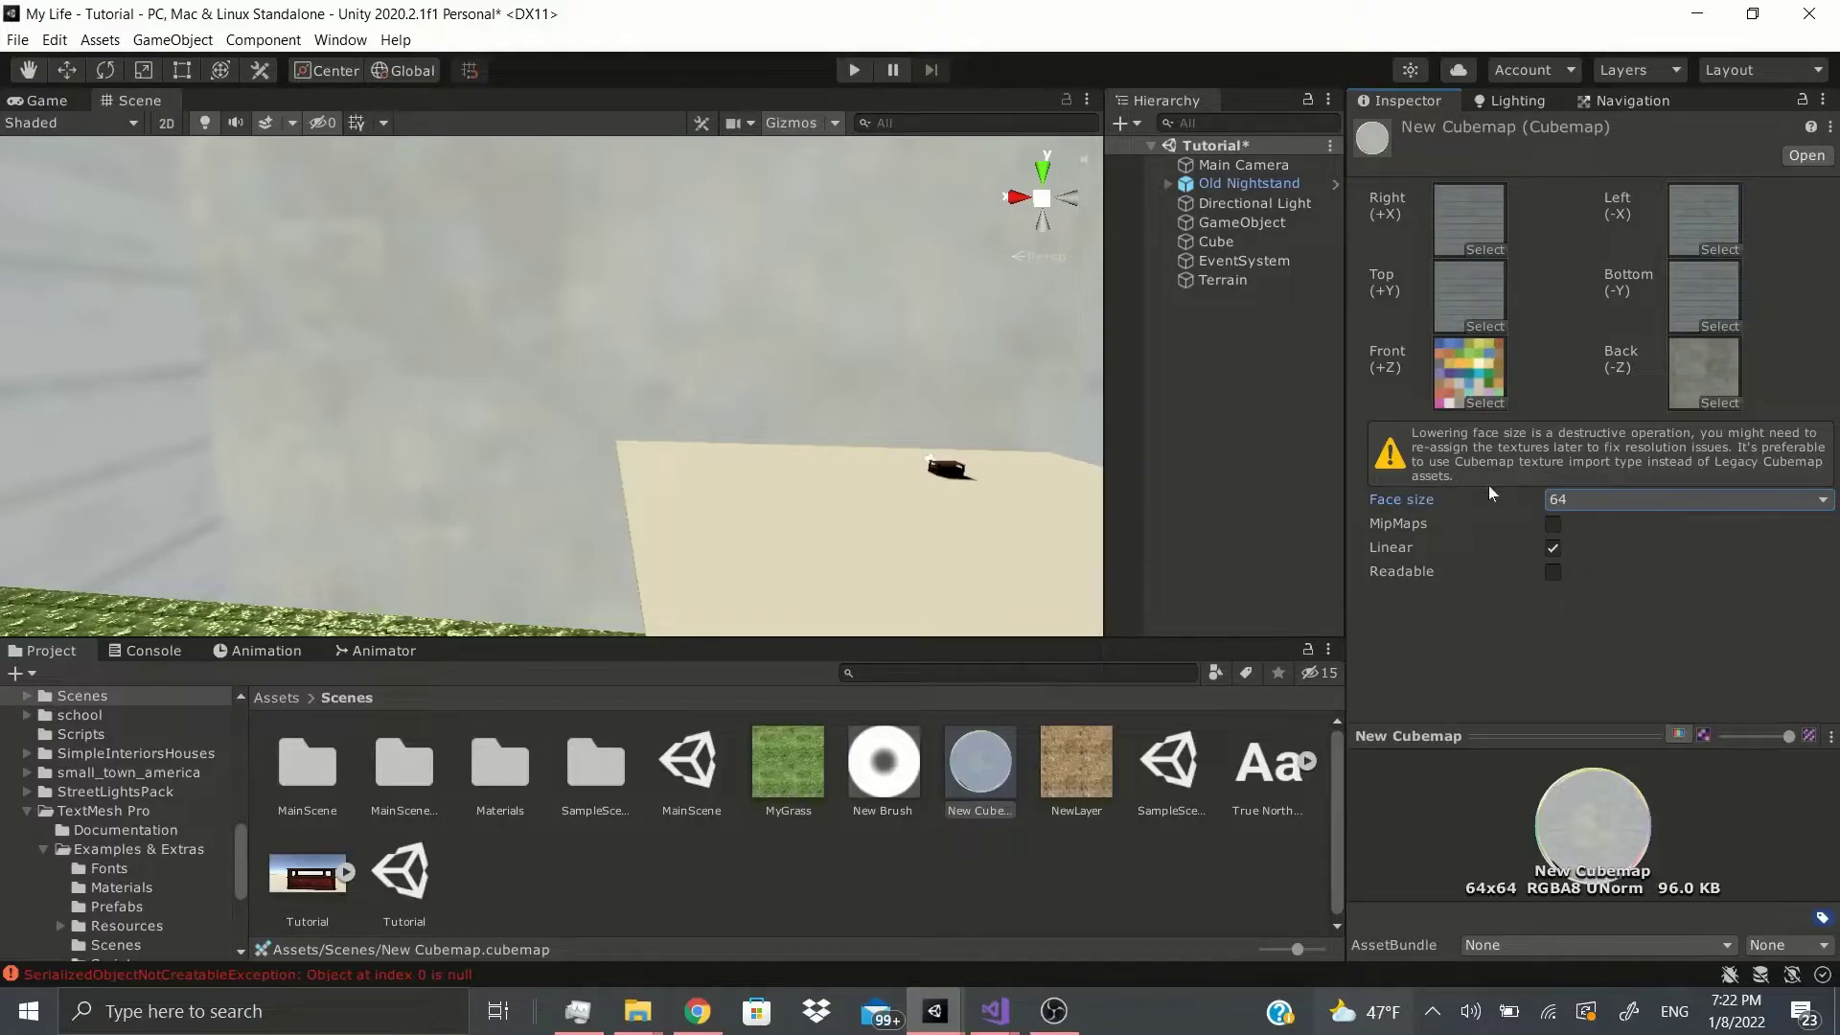
click(1583, 499)
click(1511, 613)
- Enable MipMaps and Streaming Mipmaps for the new cubemap
click(1548, 525)
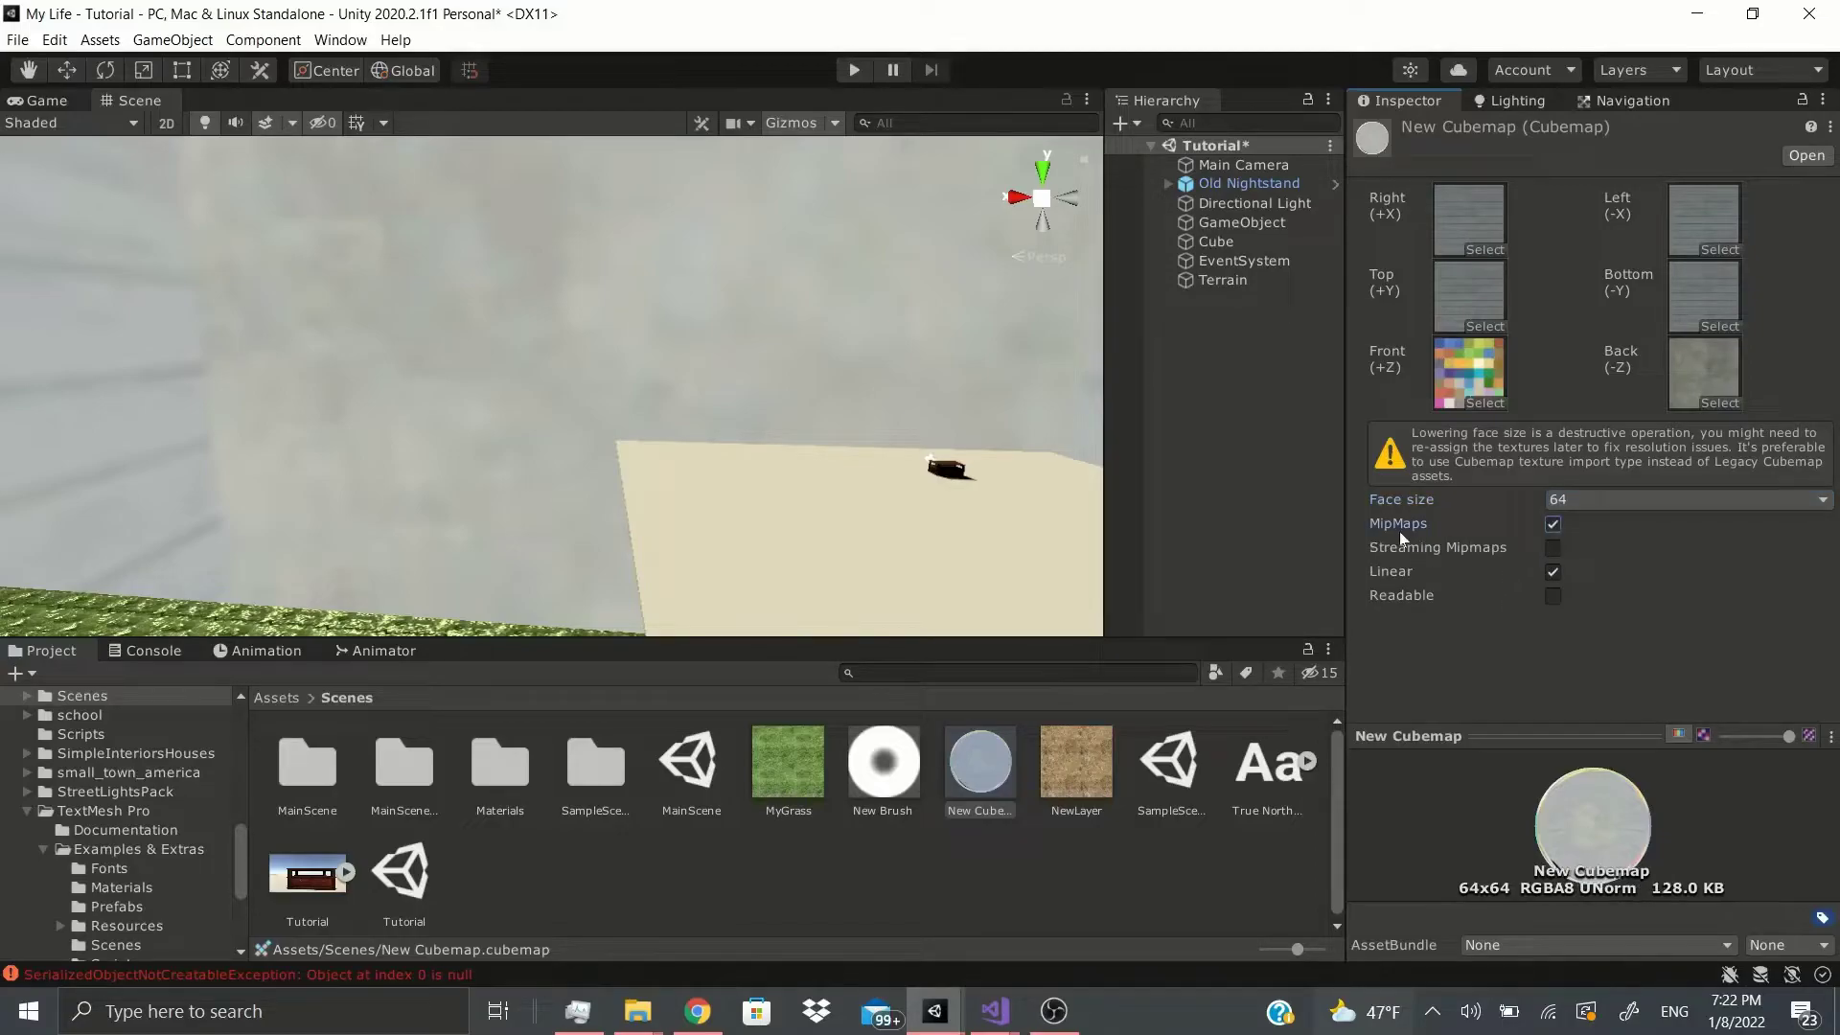
click(1551, 549)
right_click(881, 852)
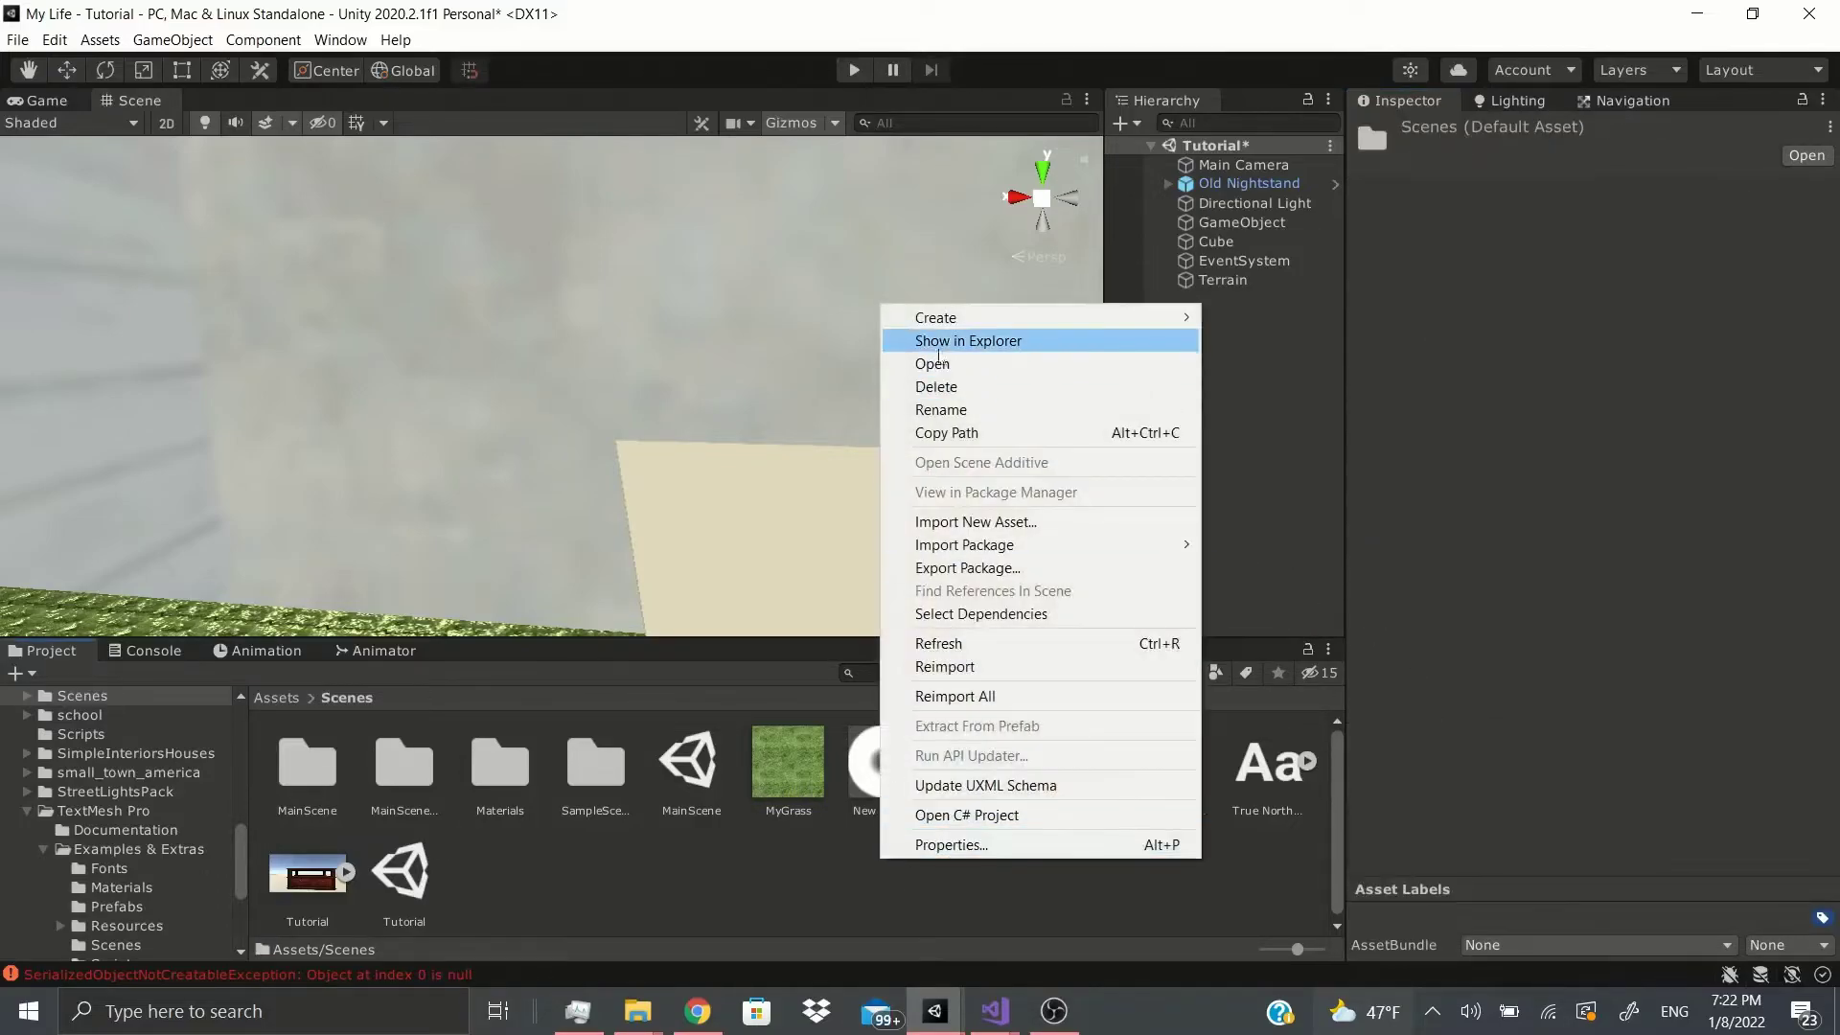
mouse_move(957, 324)
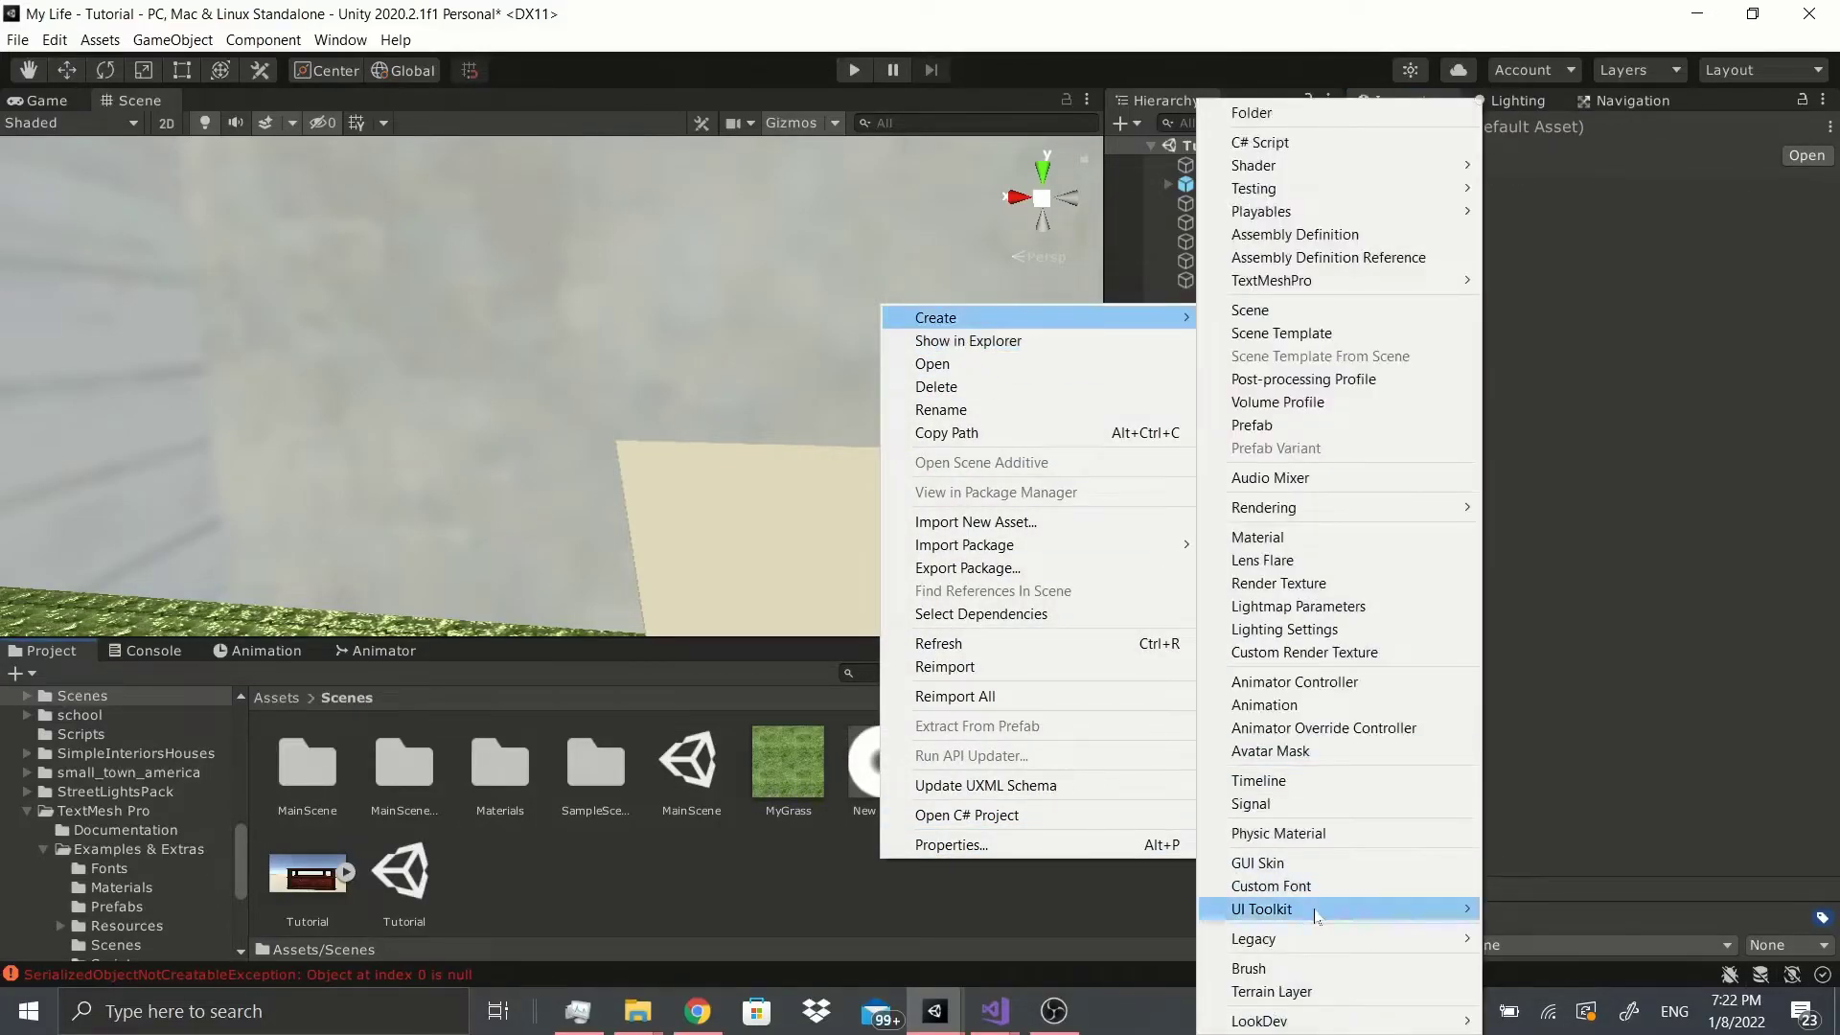
mouse_move(1317, 910)
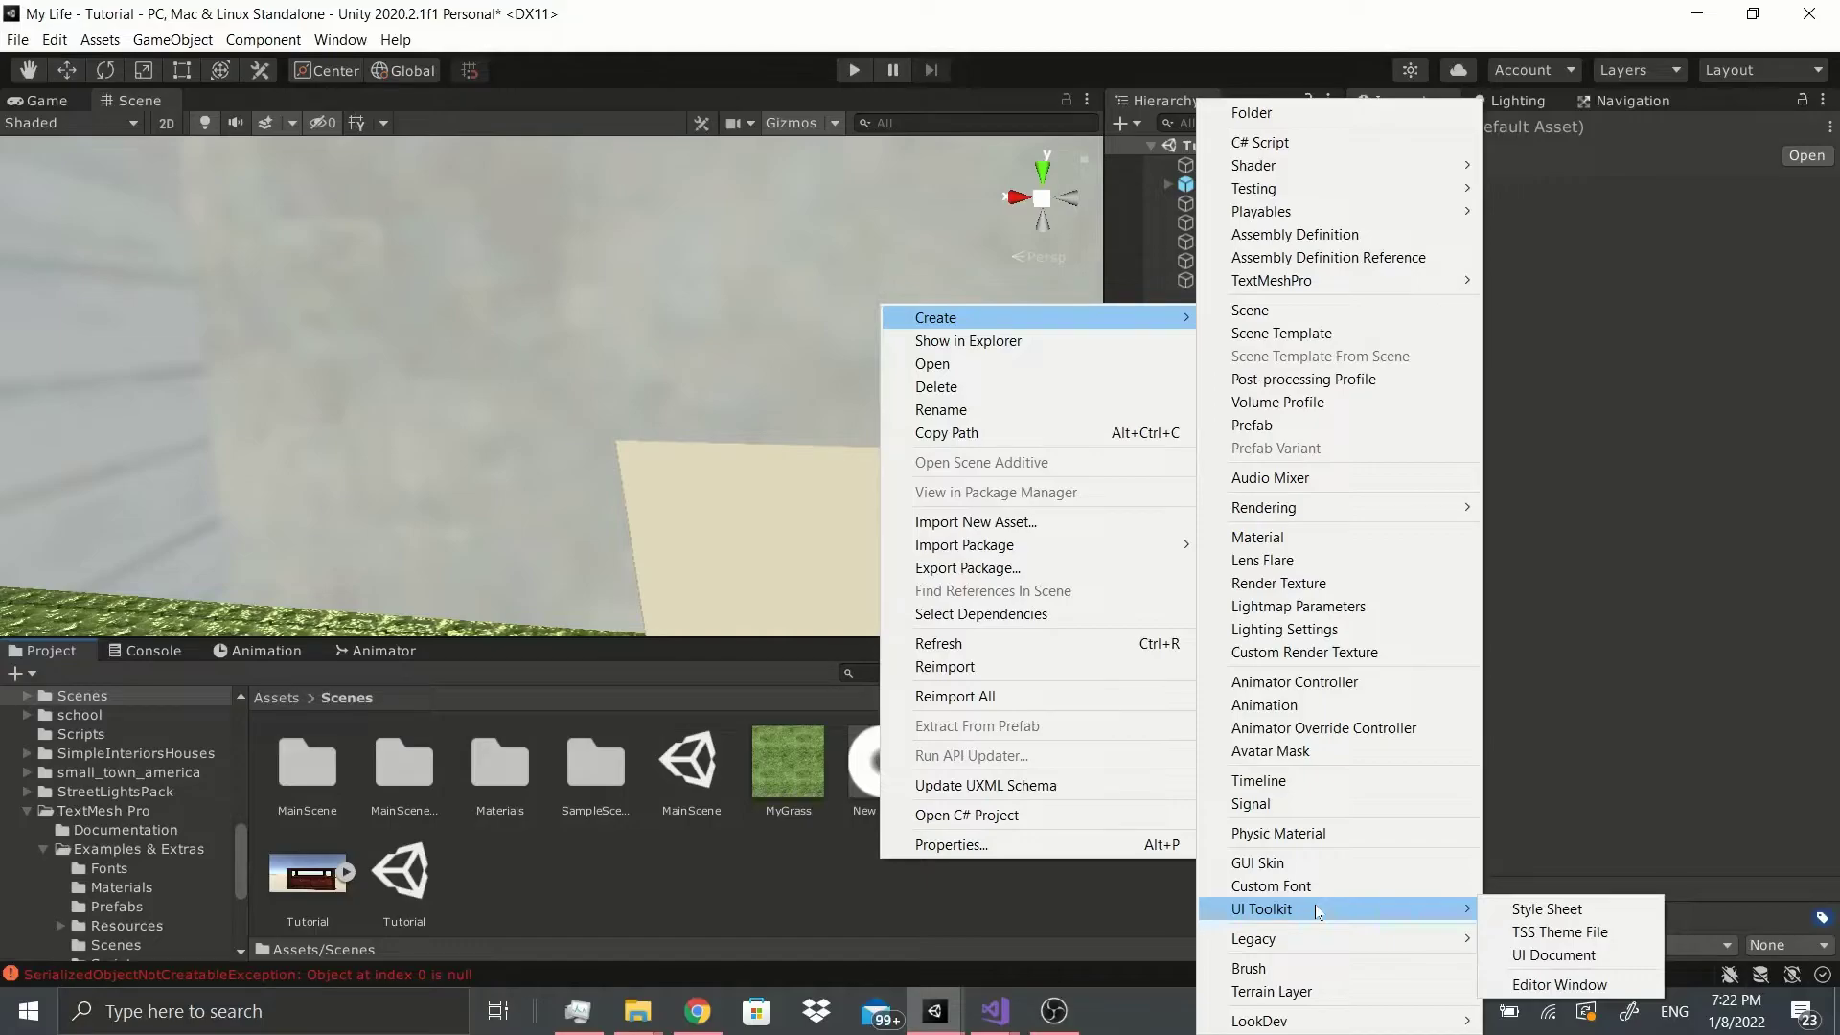
click(1065, 924)
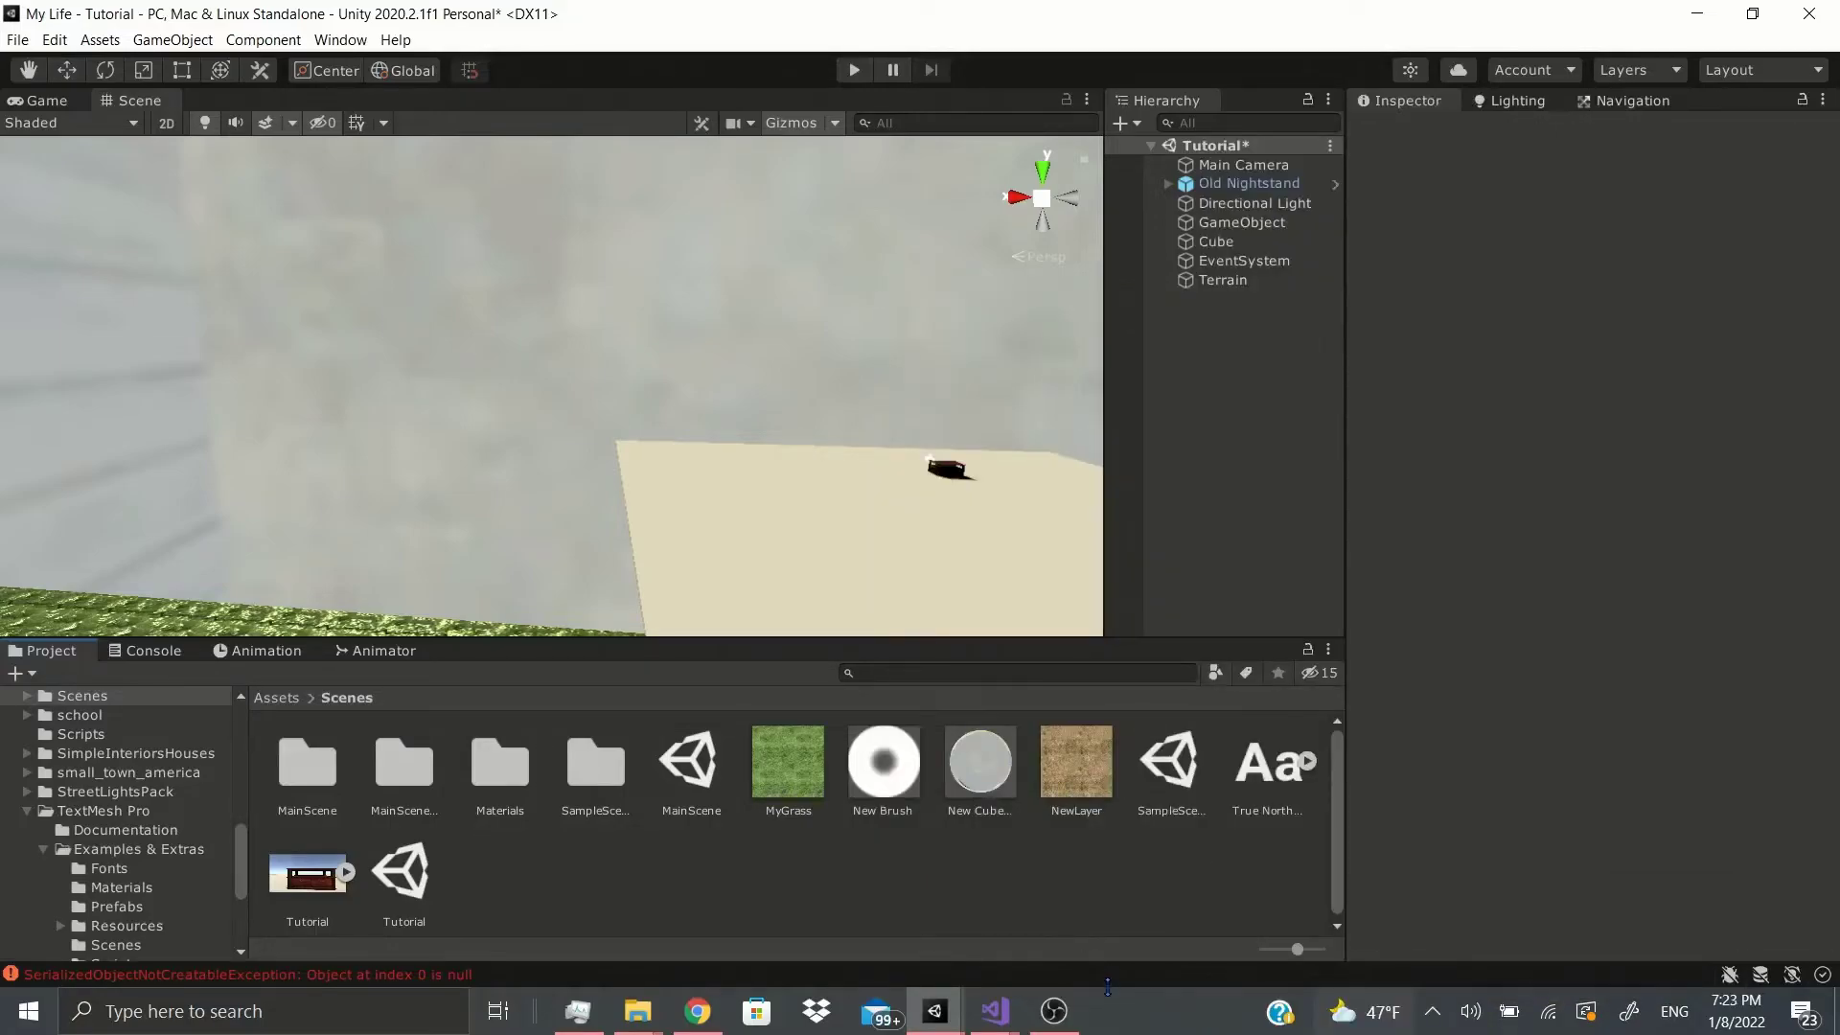